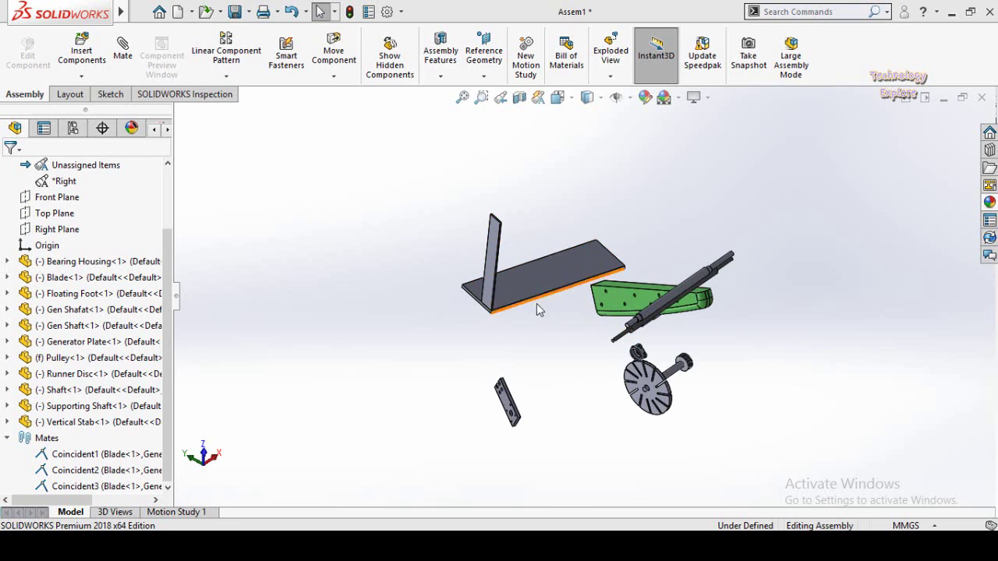
pyautogui.scroll(-3, 537, 309)
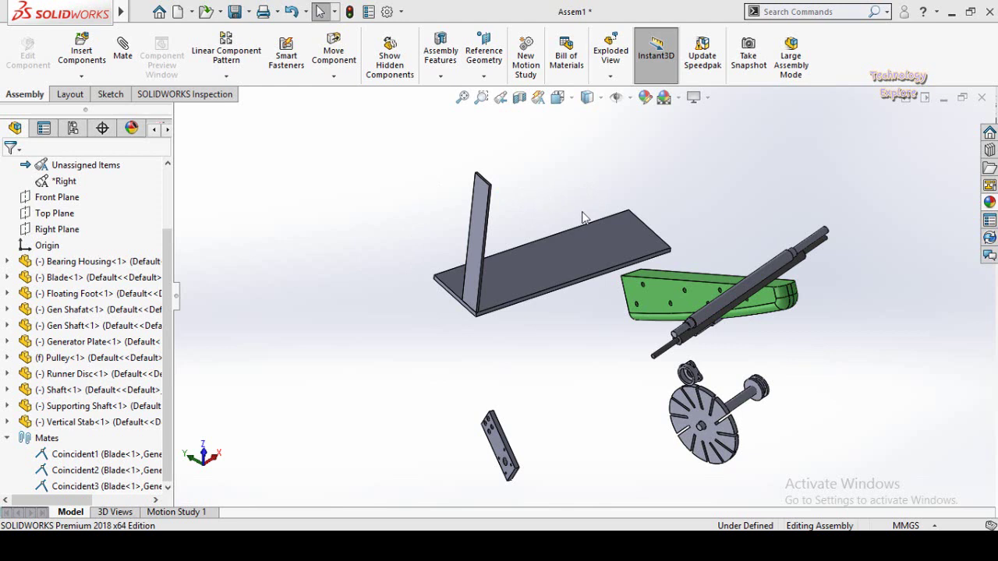
pyautogui.click(124, 55)
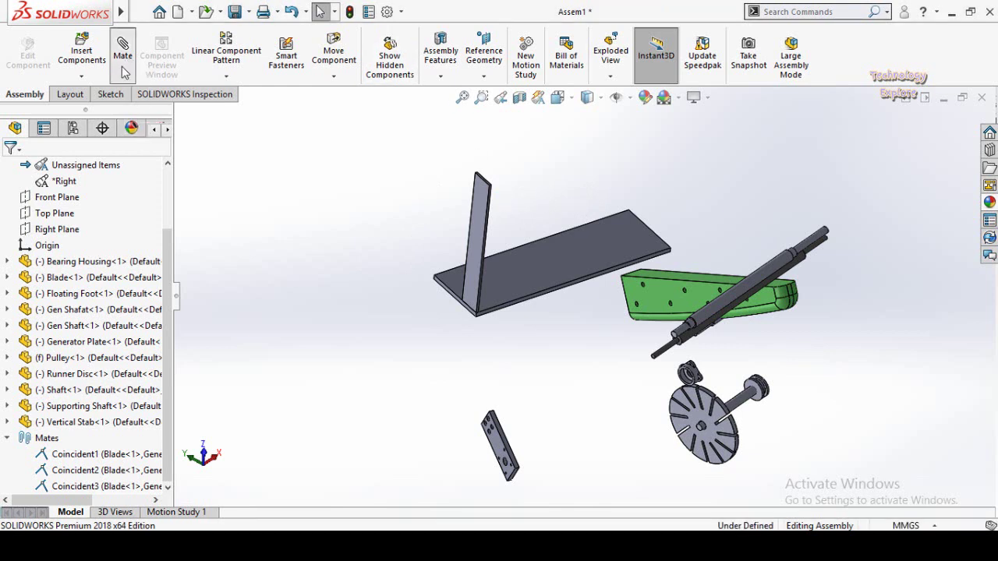
pyautogui.scroll(-5, 3, 373)
pyautogui.click(11, 307)
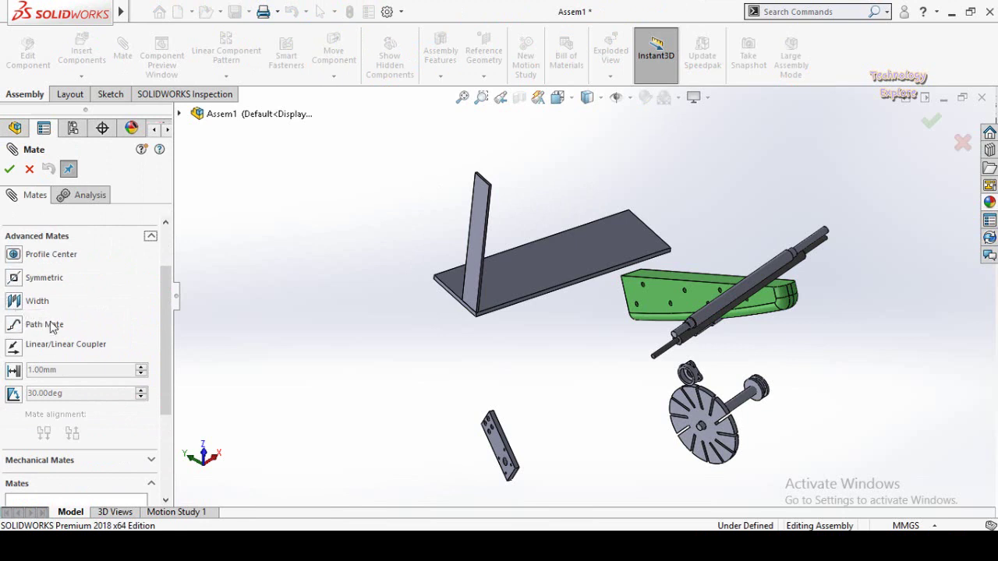
pyautogui.click(29, 173)
# Copy the blade standing at one end of the generator plate and place the duplicate near the plate's opposite end
pyautogui.moveTo(435, 330); pyautogui.dragTo(606, 240, button='middle')
pyautogui.scroll(-4, 597, 296)
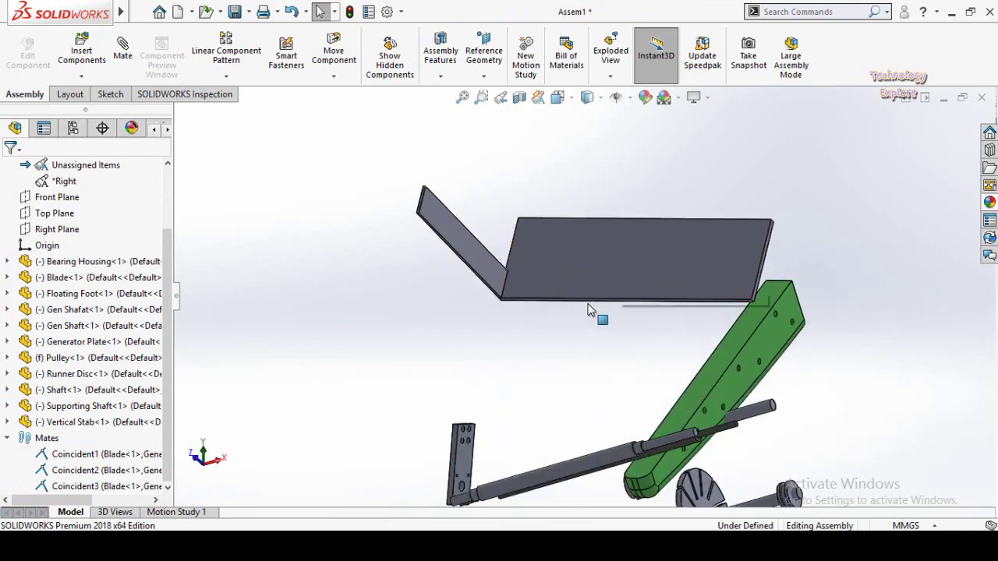
pyautogui.moveTo(580, 274); pyautogui.dragTo(608, 137, button='middle')
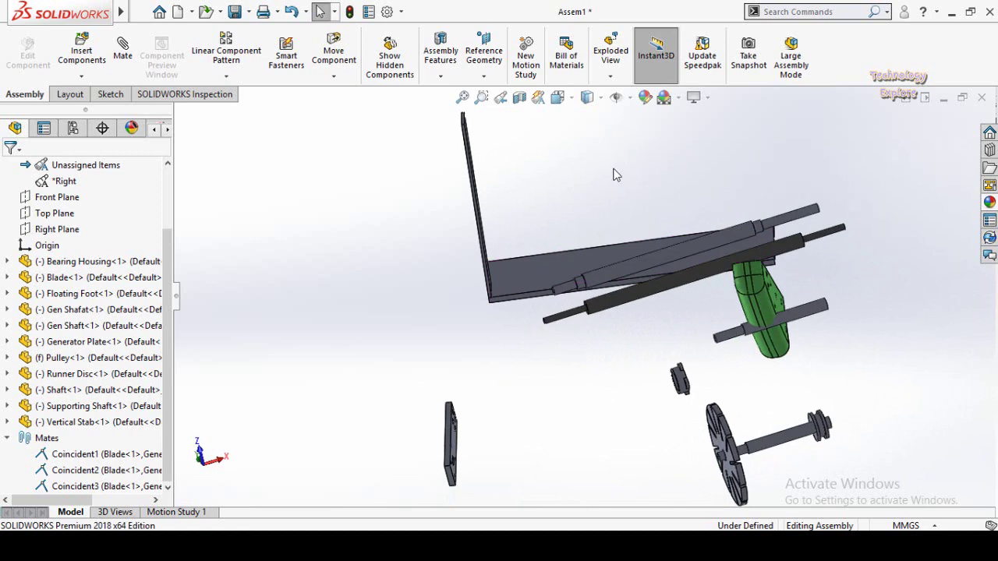
pyautogui.moveTo(609, 180); pyautogui.dragTo(588, 220, button='middle')
pyautogui.scroll(-2, 630, 213)
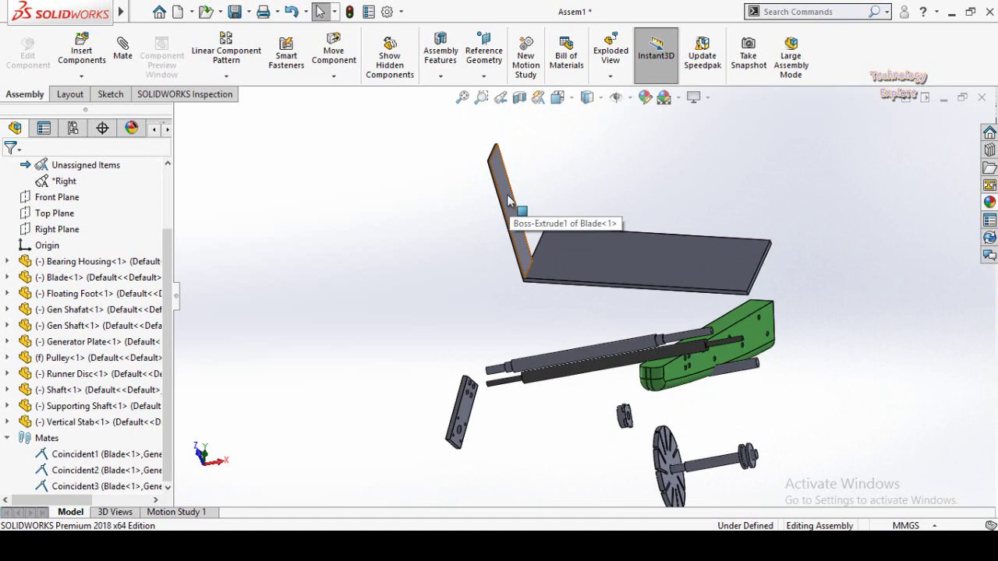
pyautogui.keyDown('ctrl'); pyautogui.moveTo(534, 201); pyautogui.dragTo(769, 208); pyautogui.keyUp('ctrl')
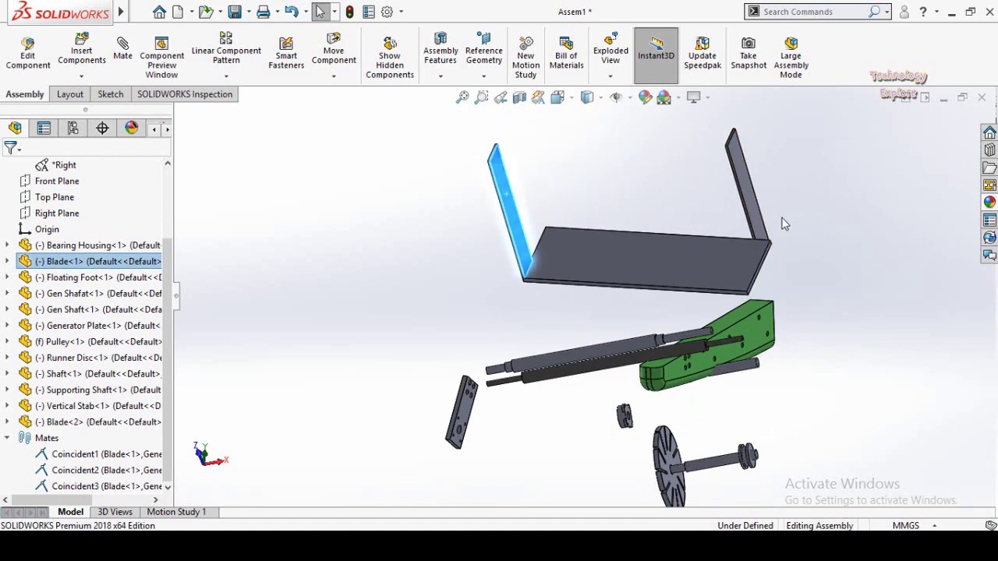
# Mate the copied blade's broad face coincident with the short end face of the generator plate
pyautogui.moveTo(795, 255); pyautogui.dragTo(739, 243, button='middle')
pyautogui.click(731, 250)
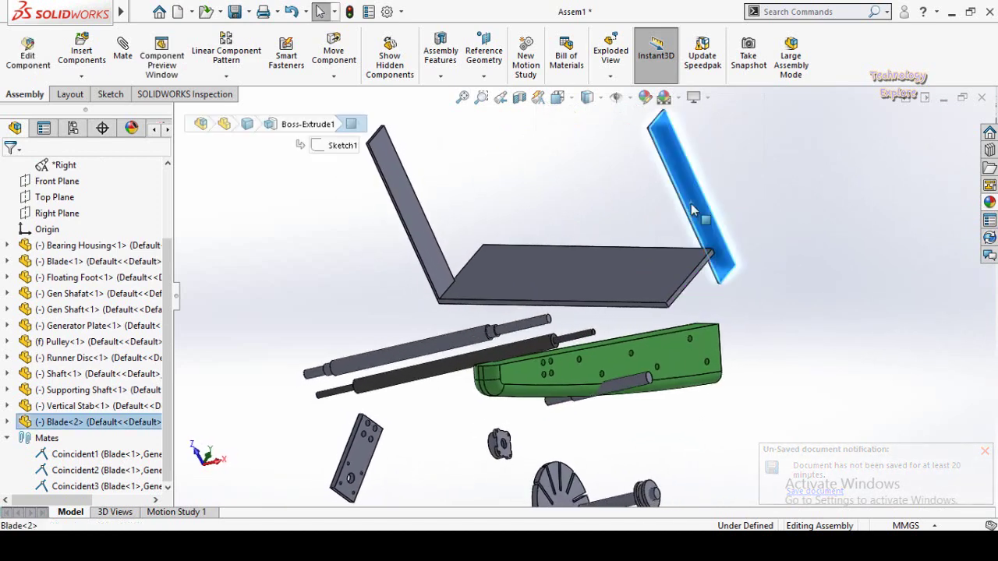
pyautogui.click(769, 270)
pyautogui.scroll(-5, 623, 288)
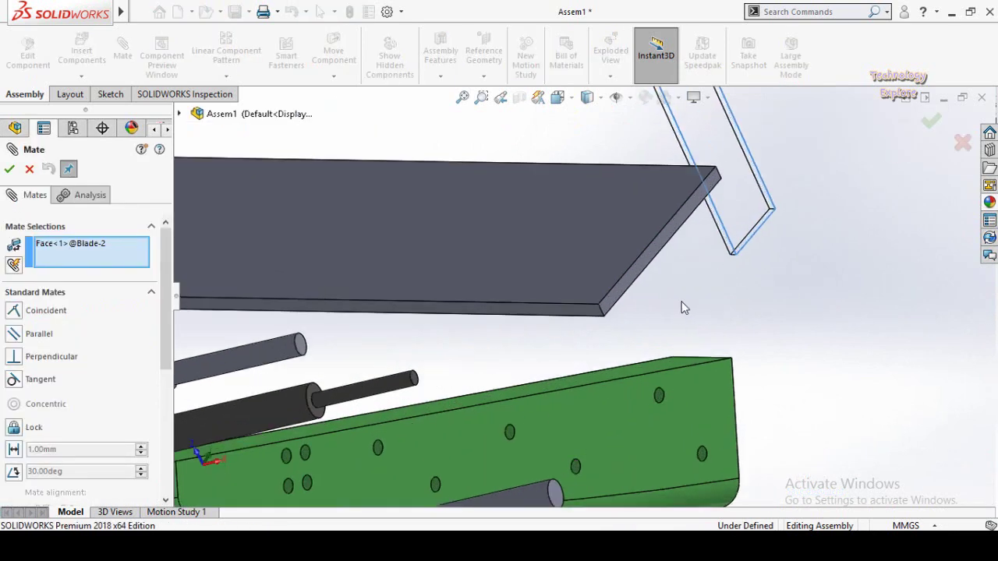
pyautogui.click(587, 287)
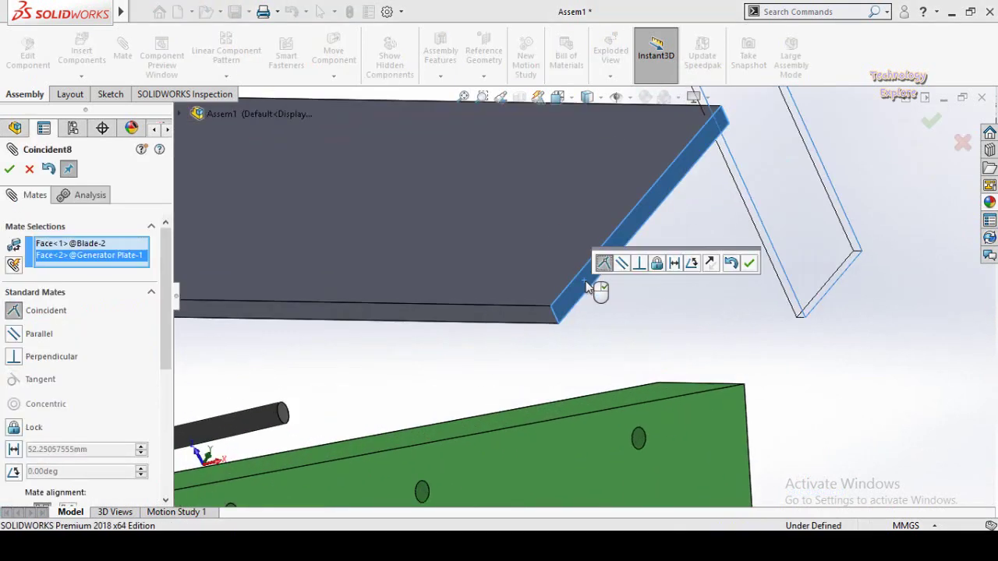
pyautogui.click(750, 264)
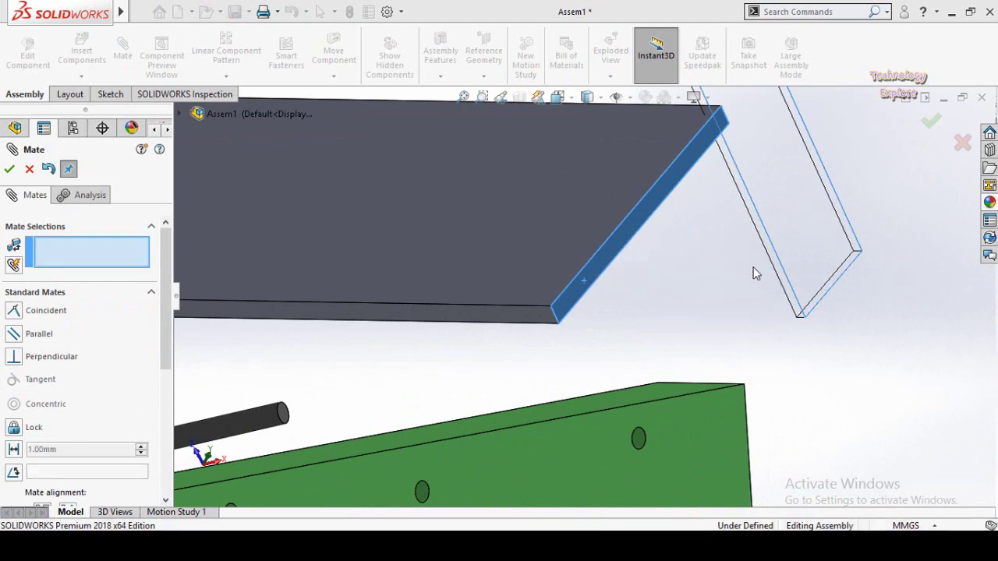
# Mate the generator plate's long side face coincident with the copied blade's narrow side face
pyautogui.click(536, 323)
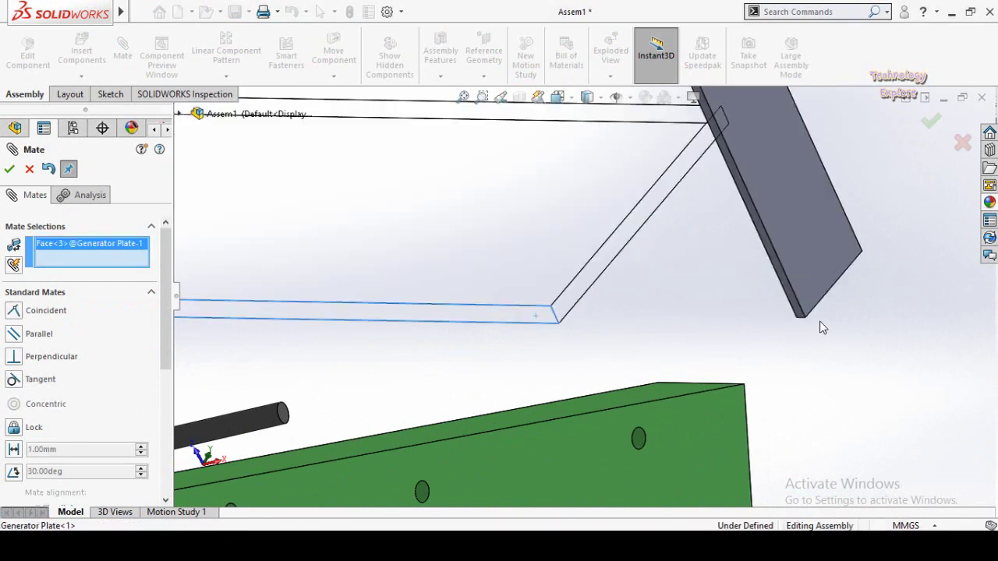
pyautogui.click(797, 315)
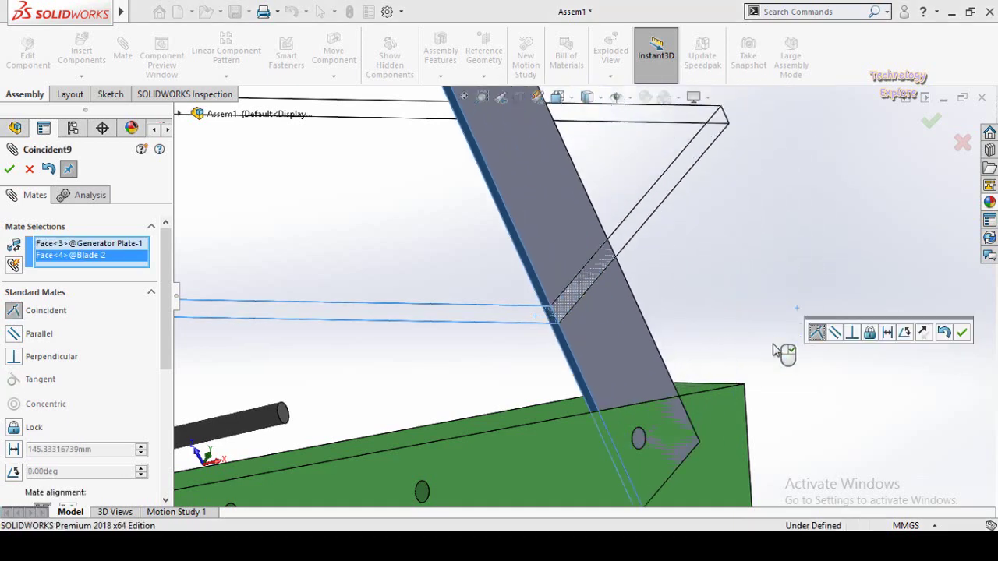
pyautogui.click(962, 334)
# Mate the copied blade's lower end face coincident with the generator plate's top face and finish mating
pyautogui.moveTo(780, 343); pyautogui.dragTo(532, 295, button='middle')
pyautogui.click(516, 279)
pyautogui.moveTo(648, 356)
pyautogui.mouseDown(button='middle')
pyautogui.moveTo(572, 223)
pyautogui.moveTo(632, 279)
pyautogui.moveTo(648, 356)
pyautogui.mouseUp(button='middle')
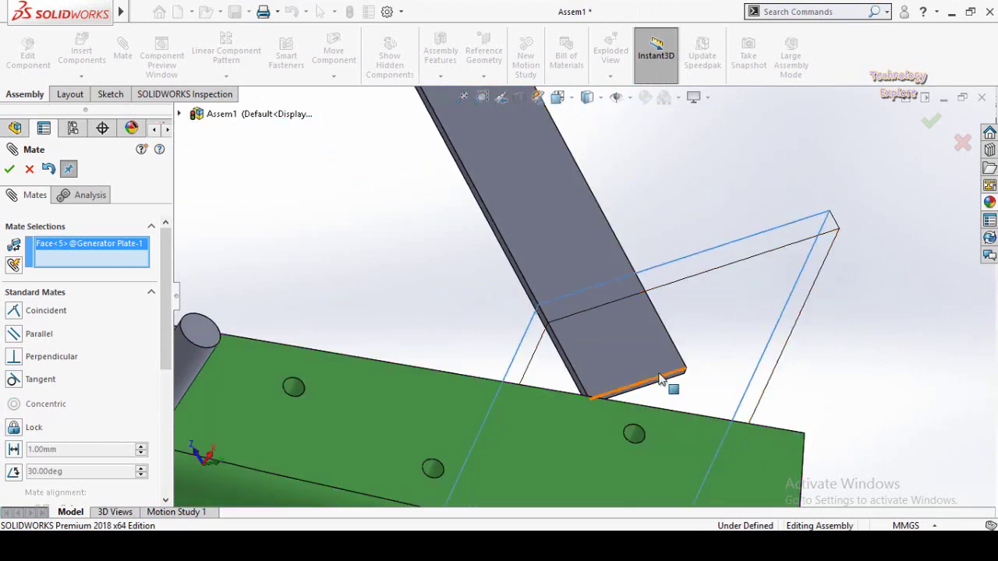
pyautogui.scroll(-3, 652, 361)
pyautogui.click(648, 357)
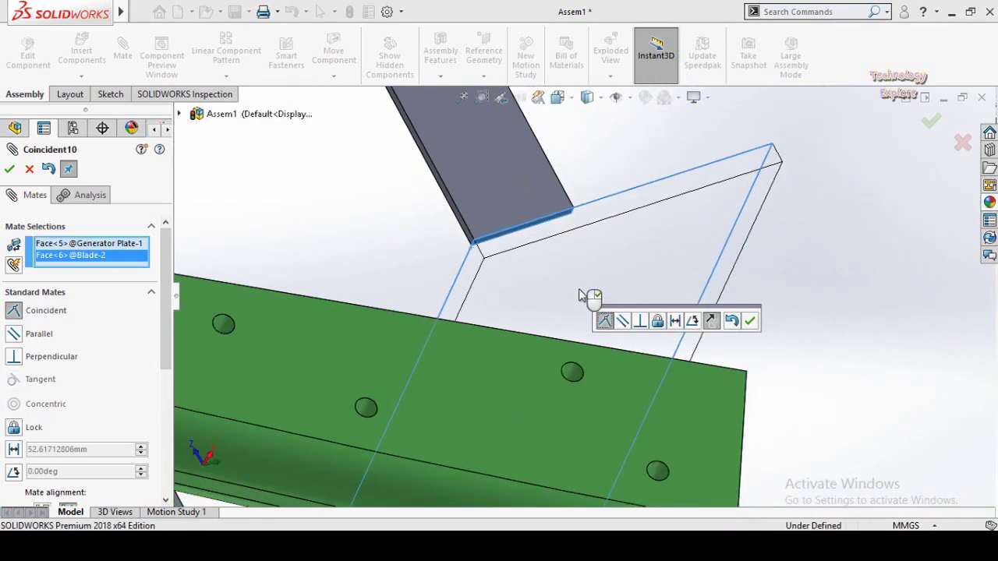
pyautogui.moveTo(585, 312); pyautogui.dragTo(556, 285, button='middle')
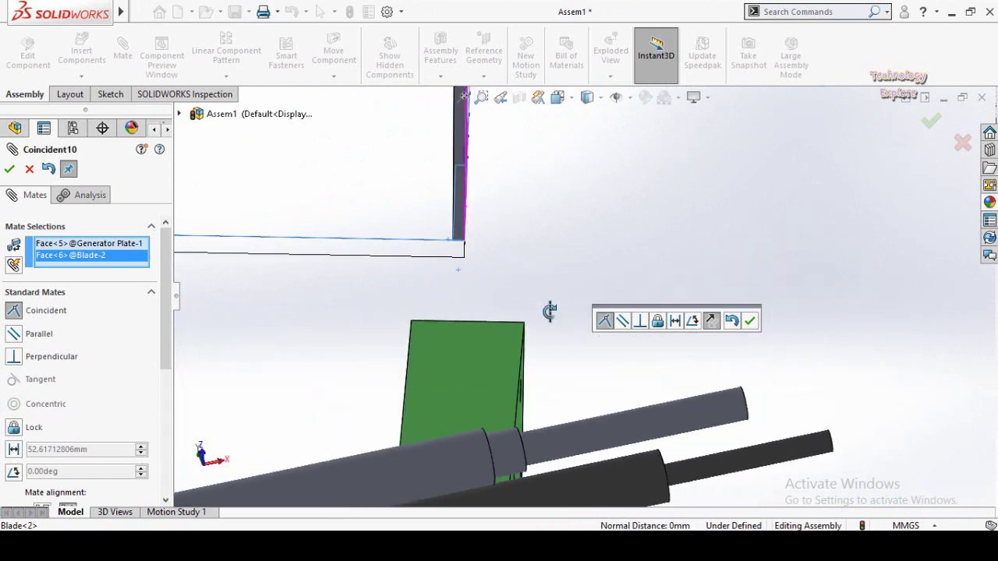
pyautogui.click(750, 321)
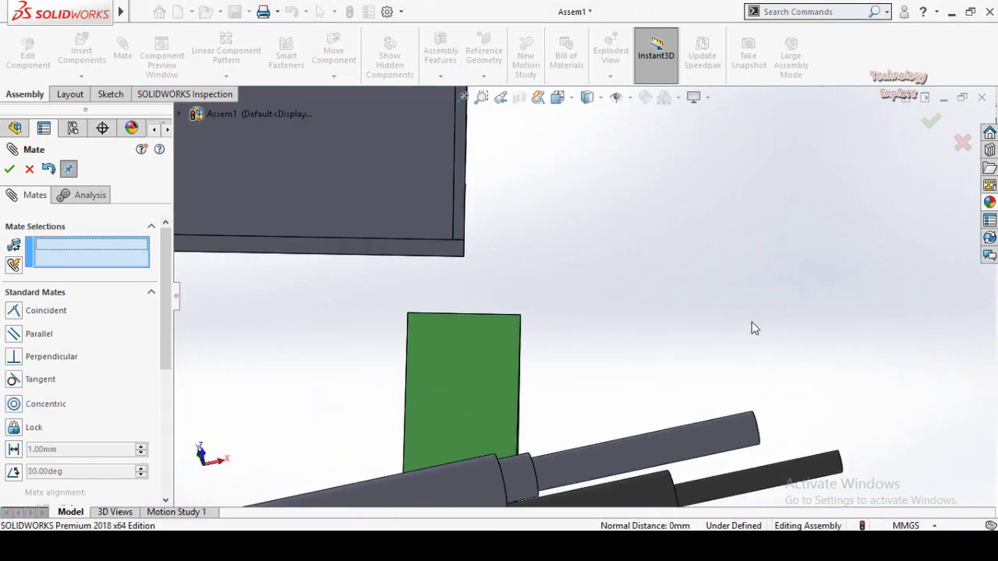
pyautogui.click(9, 169)
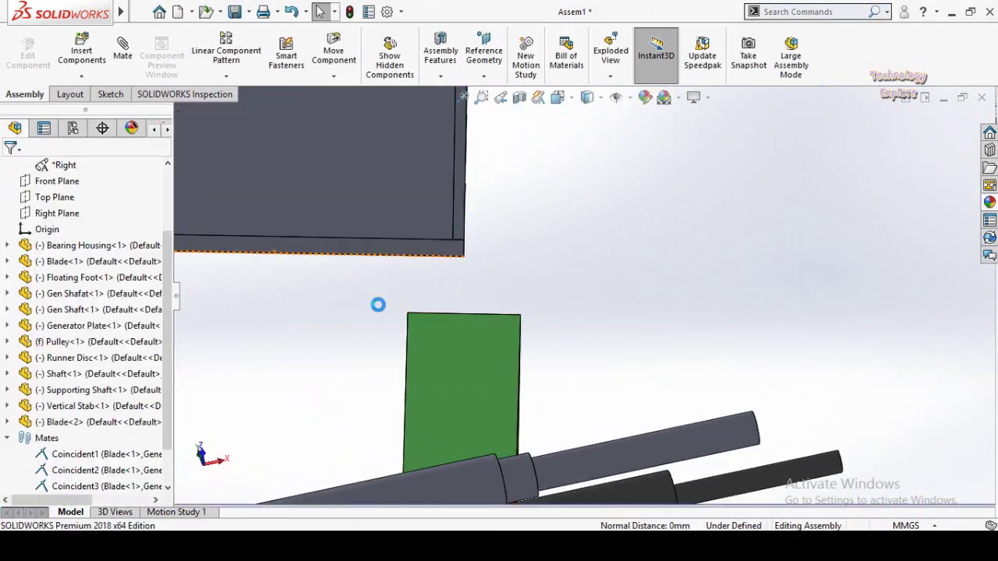
# Move the supporting shaft up in front of the generator plate, between the two blades
pyautogui.moveTo(421, 334); pyautogui.dragTo(456, 316, button='middle')
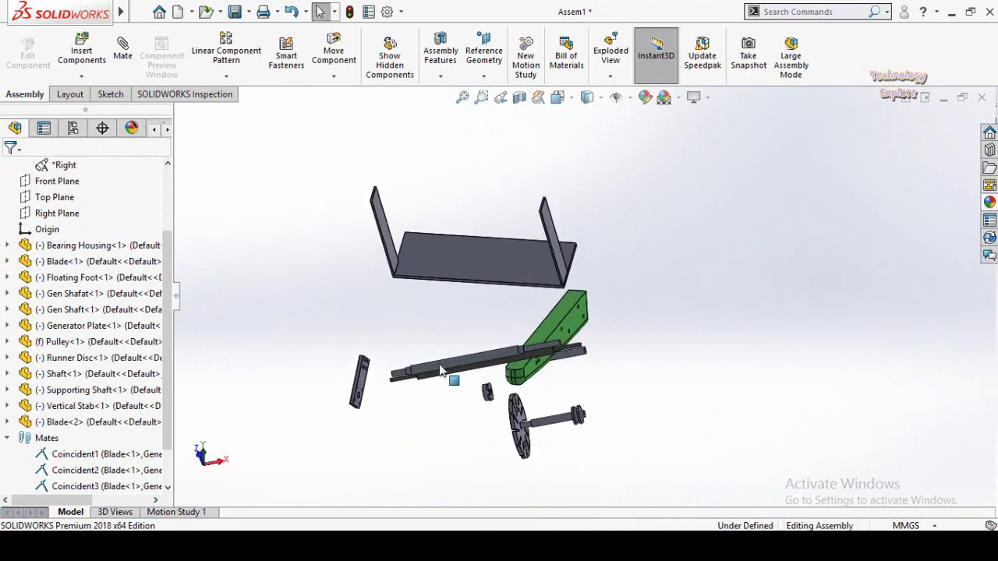
pyautogui.scroll(-2, 467, 312)
pyautogui.click(470, 277)
pyautogui.moveTo(470, 277); pyautogui.dragTo(468, 204)
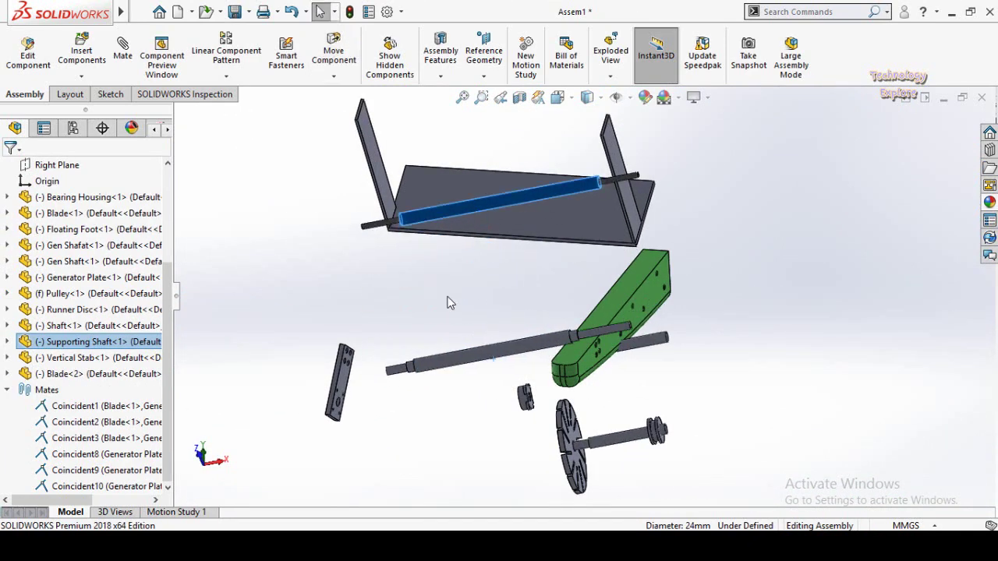
# Set up a centered Width mate with the two shoulder faces of the supporting shaft's thick section as the width selections
pyautogui.scroll(-3, 352, 151)
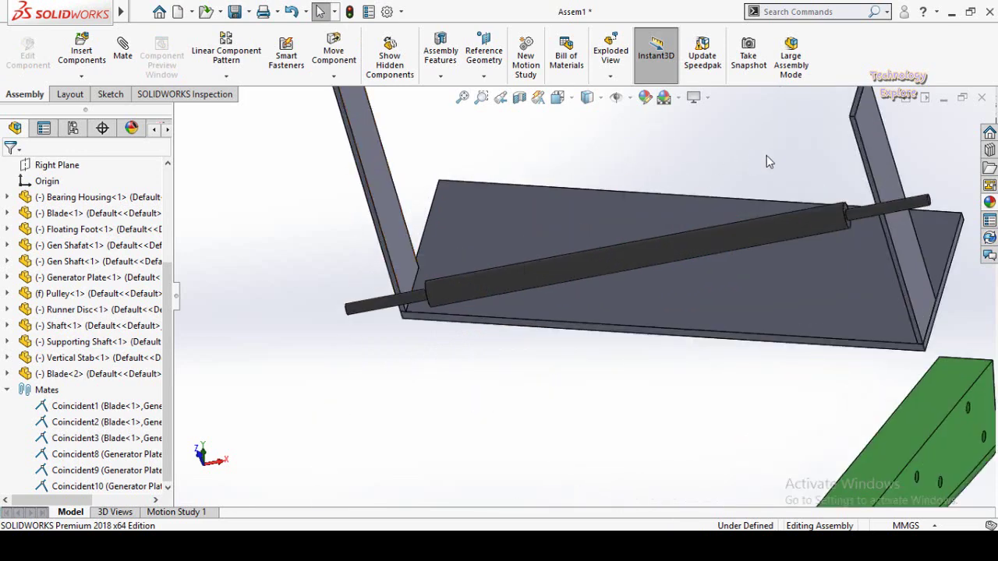
pyautogui.moveTo(566, 272); pyautogui.dragTo(382, 262, button='middle')
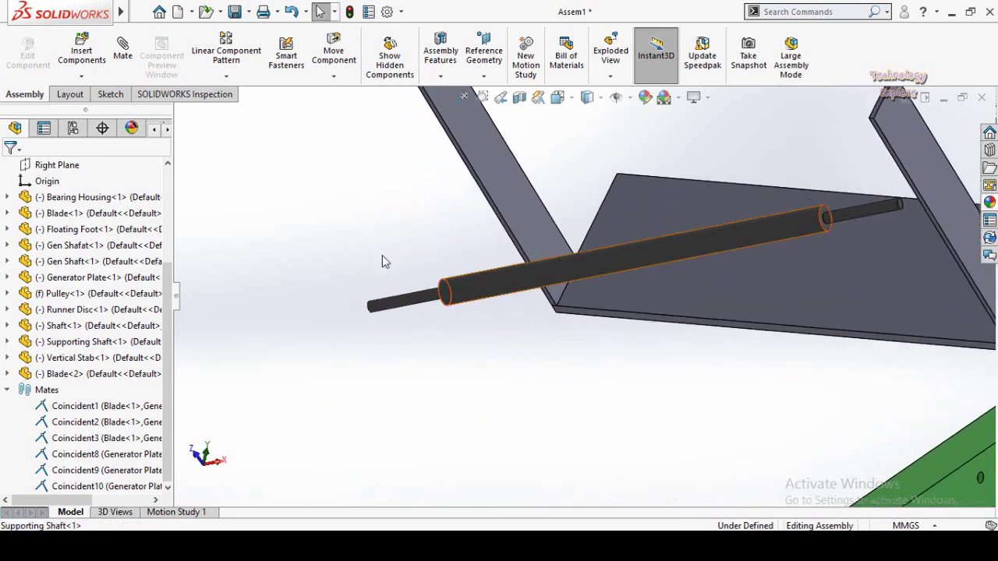
pyautogui.click(125, 57)
pyautogui.scroll(-5, 2, 325)
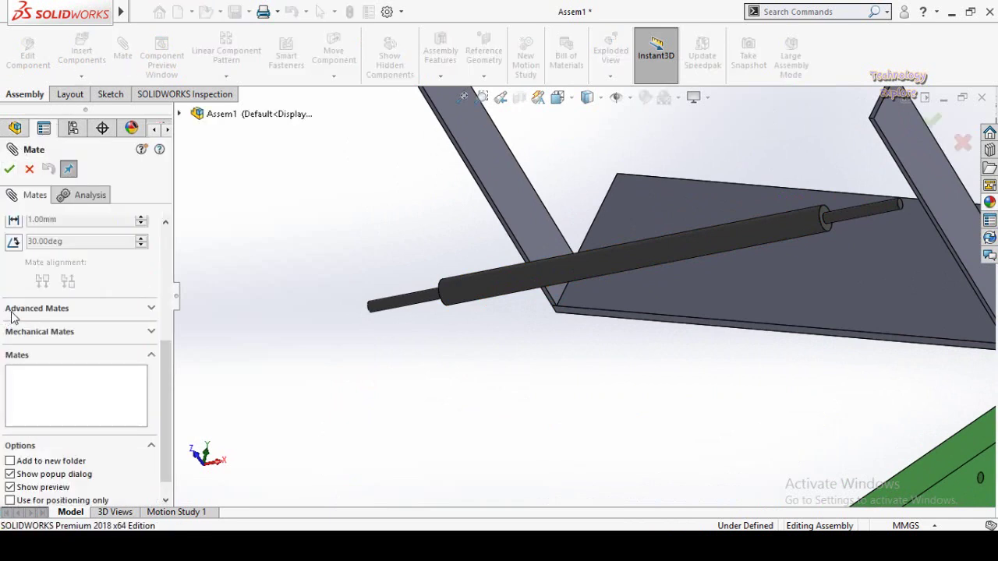
pyautogui.scroll(-1, 27, 314)
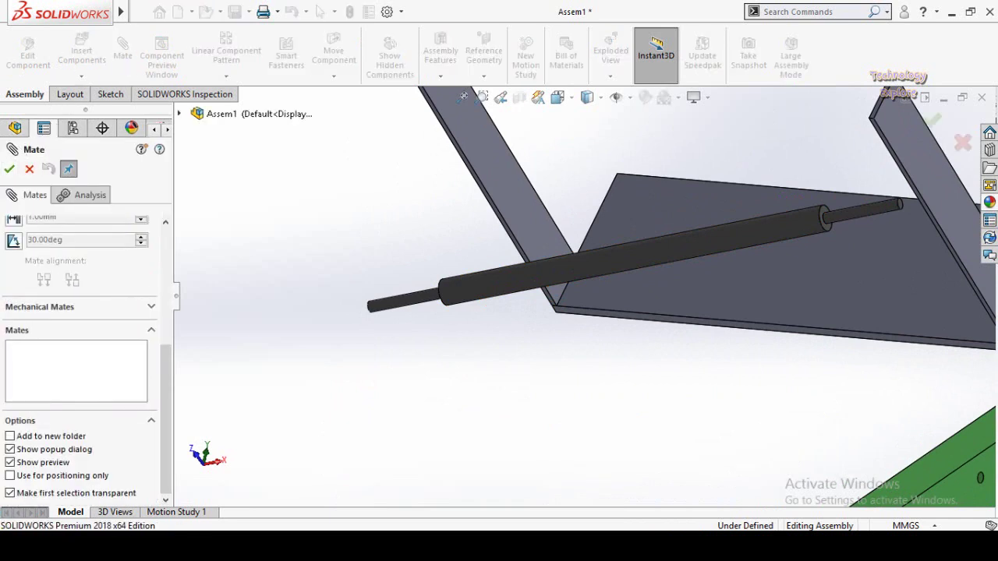
pyautogui.scroll(5, 2, 306)
pyautogui.scroll(-3, 3, 309)
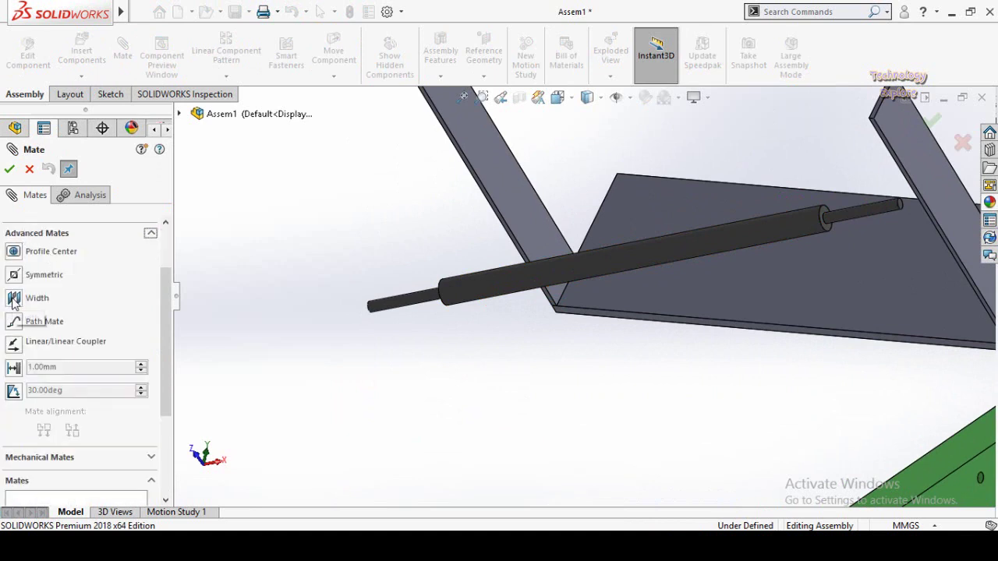
pyautogui.click(13, 299)
pyautogui.scroll(3, 2, 349)
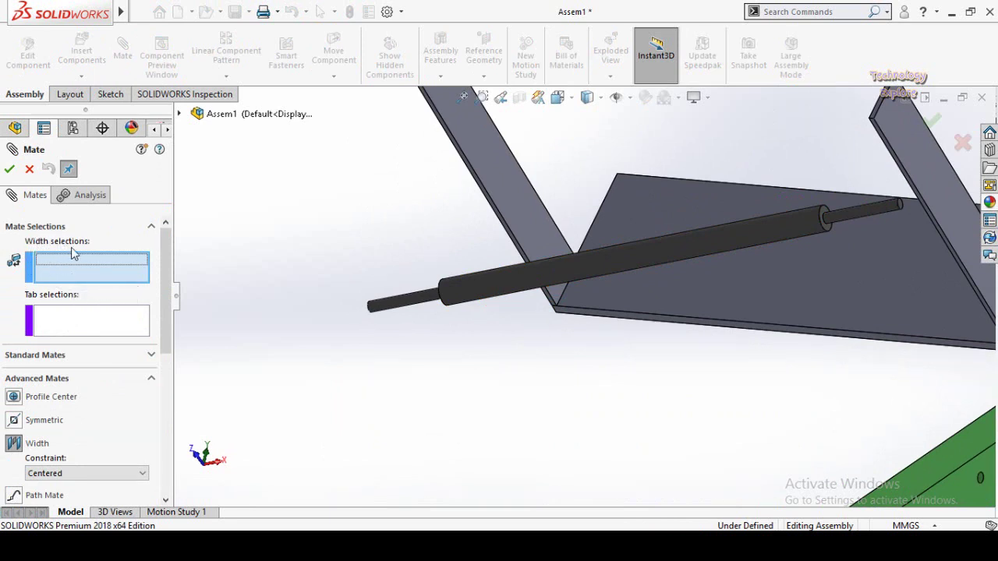
pyautogui.scroll(3, 839, 278)
pyautogui.scroll(-4, 726, 250)
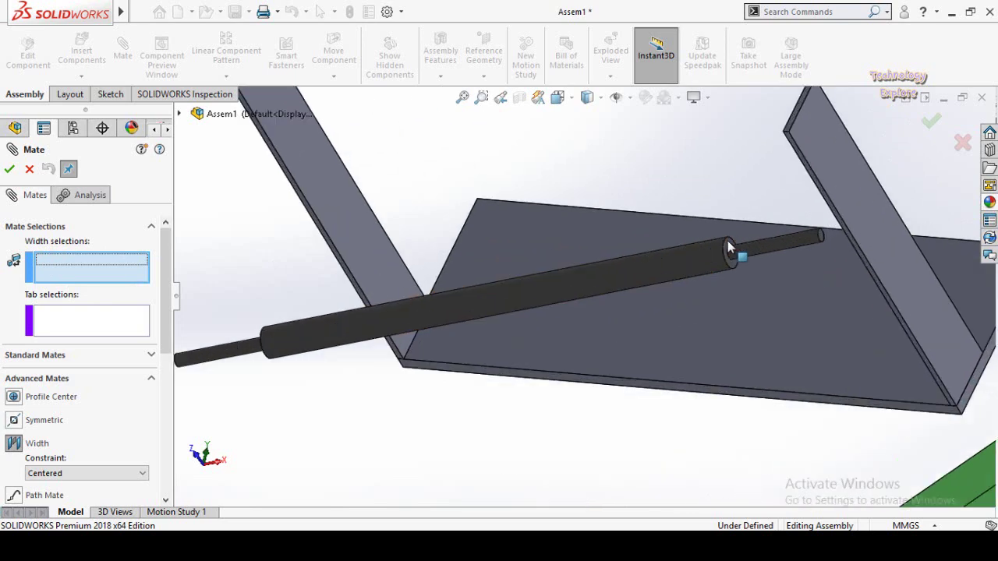
pyautogui.scroll(-3, 708, 257)
pyautogui.click(708, 258)
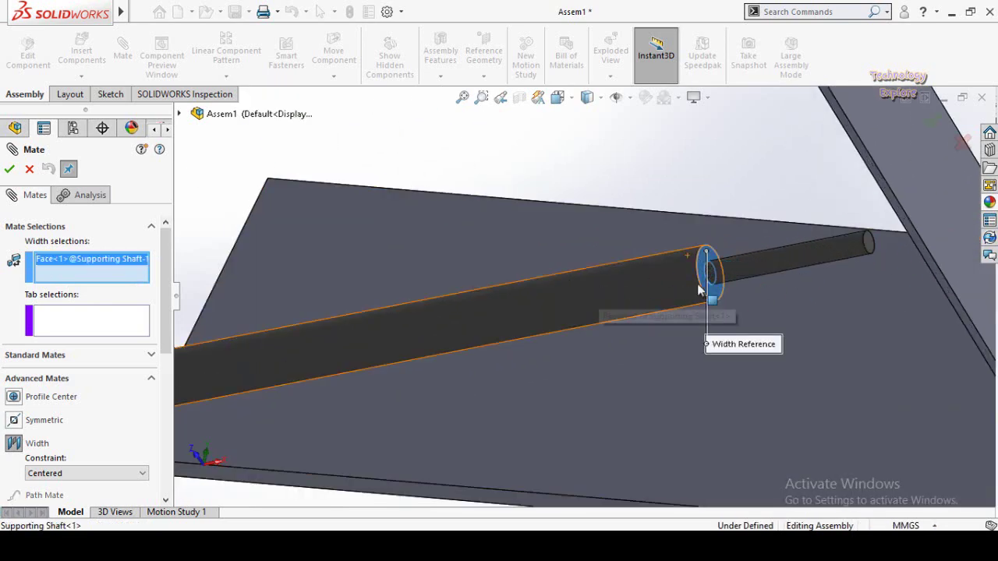
pyautogui.moveTo(535, 319); pyautogui.dragTo(648, 303, button='middle')
pyautogui.moveTo(492, 357); pyautogui.dragTo(436, 367, button='middle')
pyautogui.scroll(5, 376, 358)
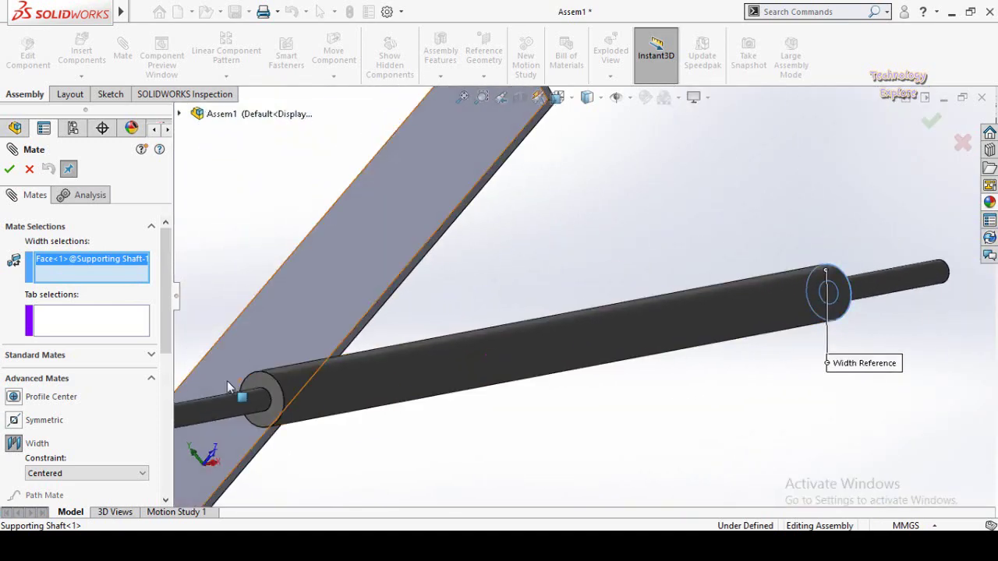
pyautogui.click(377, 359)
pyautogui.scroll(-10, 599, 412)
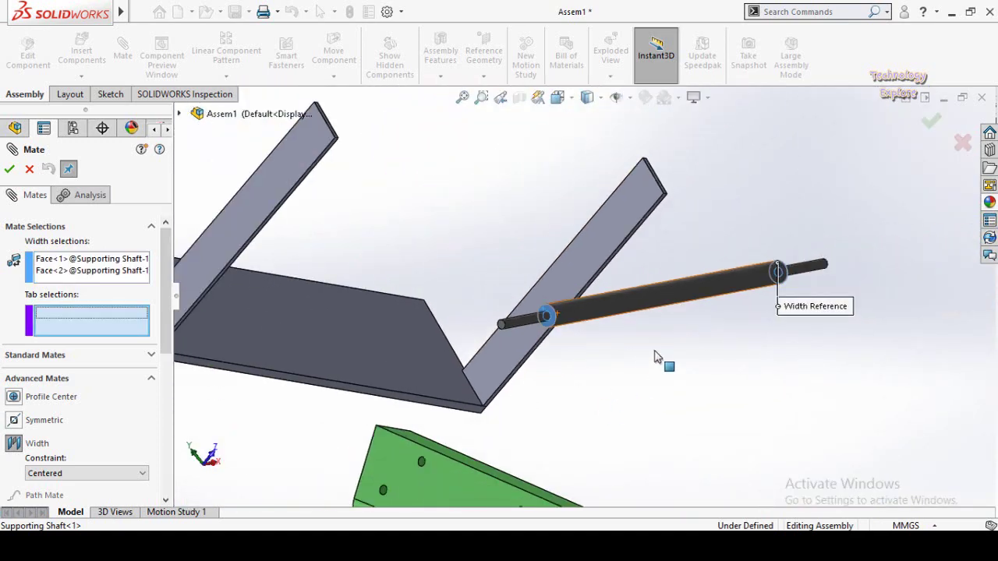
# Use the inner faces of the two blades as the tab selections and apply the Width mate to the supporting shaft
pyautogui.moveTo(662, 359); pyautogui.dragTo(537, 377, button='middle')
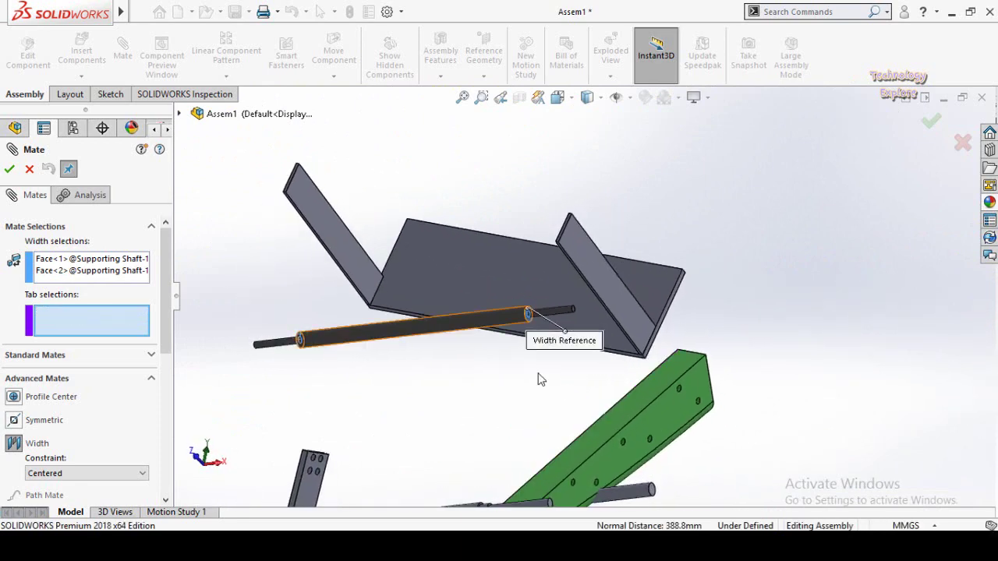
pyautogui.click(338, 228)
pyautogui.moveTo(486, 220); pyautogui.dragTo(679, 207, button='middle')
pyautogui.click(784, 220)
pyautogui.moveTo(784, 221); pyautogui.dragTo(618, 204, button='middle')
pyautogui.scroll(-3, 584, 214)
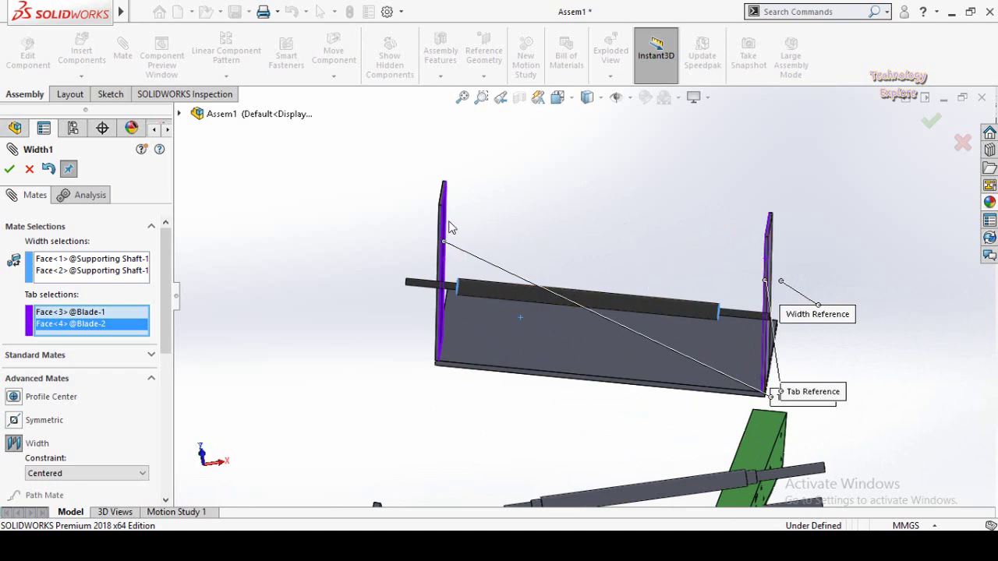
pyautogui.moveTo(573, 251); pyautogui.dragTo(522, 244, button='middle')
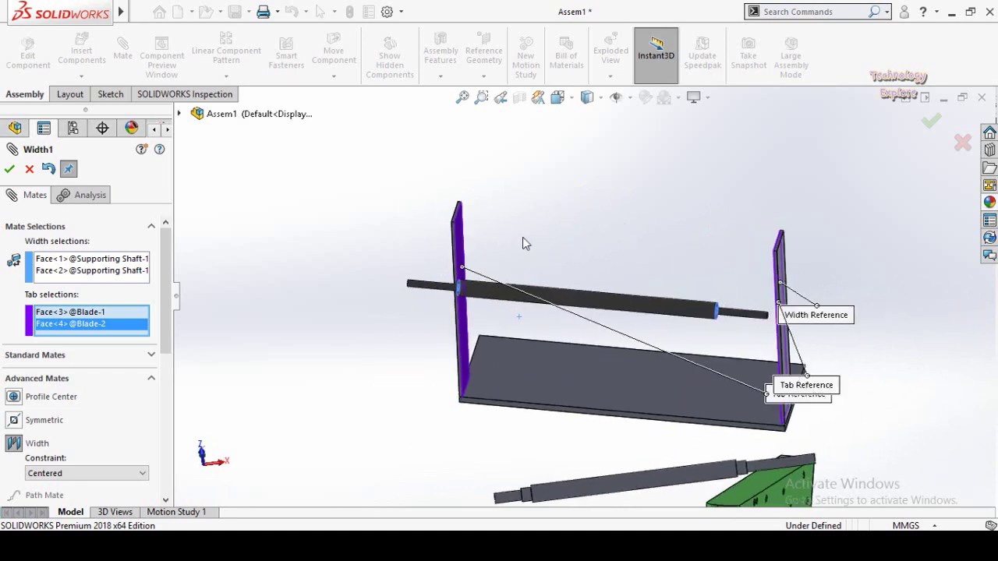
pyautogui.click(9, 168)
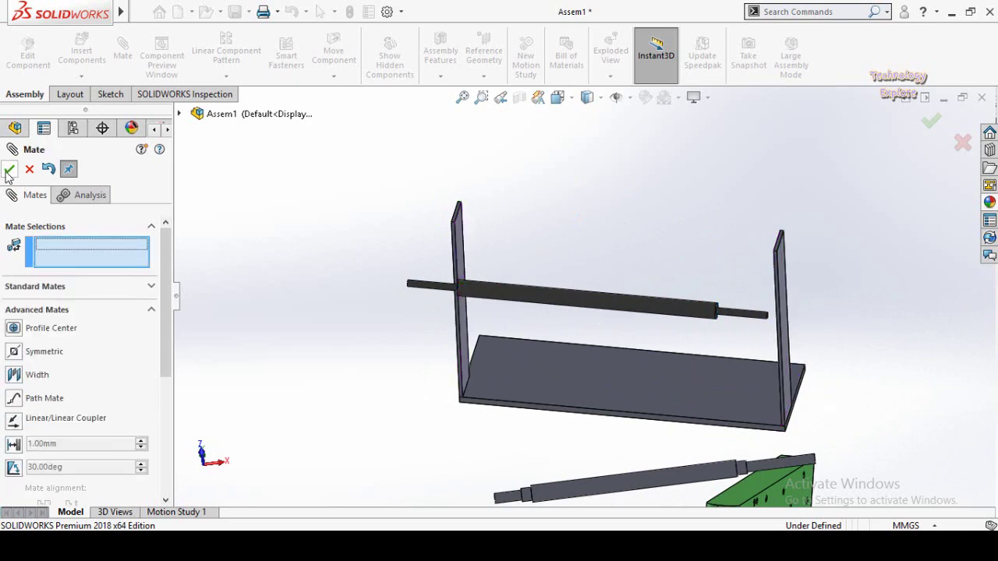
pyautogui.click(10, 169)
pyautogui.moveTo(439, 315); pyautogui.dragTo(571, 359, button='middle')
pyautogui.scroll(3, 597, 339)
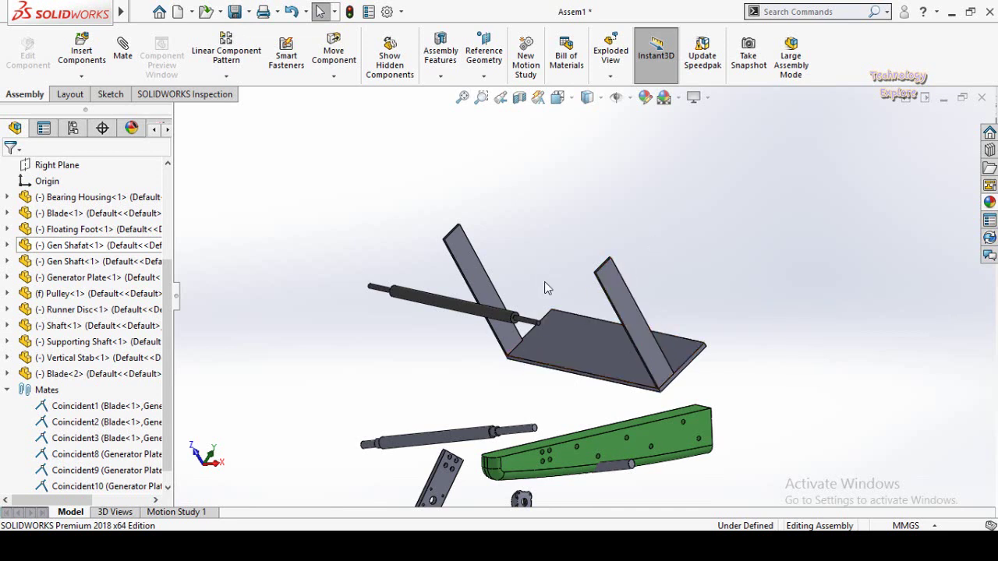
# Start editing the second blade in place within the assembly
pyautogui.scroll(-3, 546, 288)
pyautogui.moveTo(592, 304); pyautogui.dragTo(594, 321, button='middle')
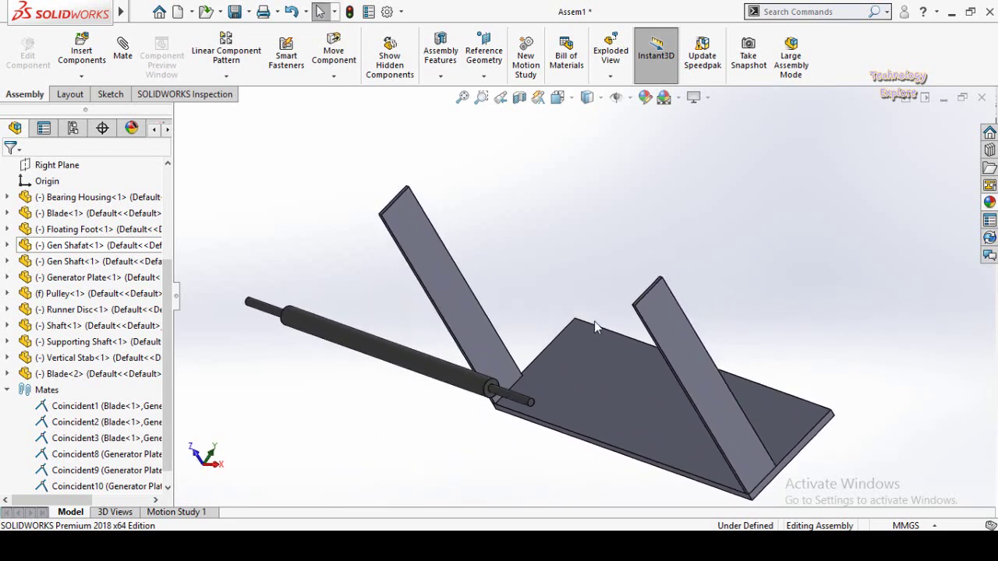
pyautogui.scroll(2, 594, 321)
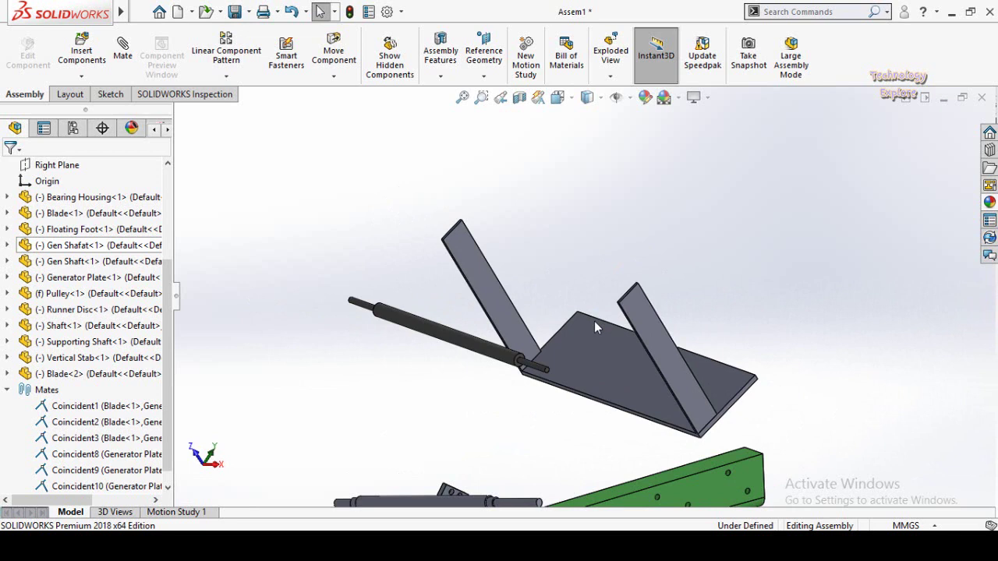
pyautogui.scroll(-2, 594, 327)
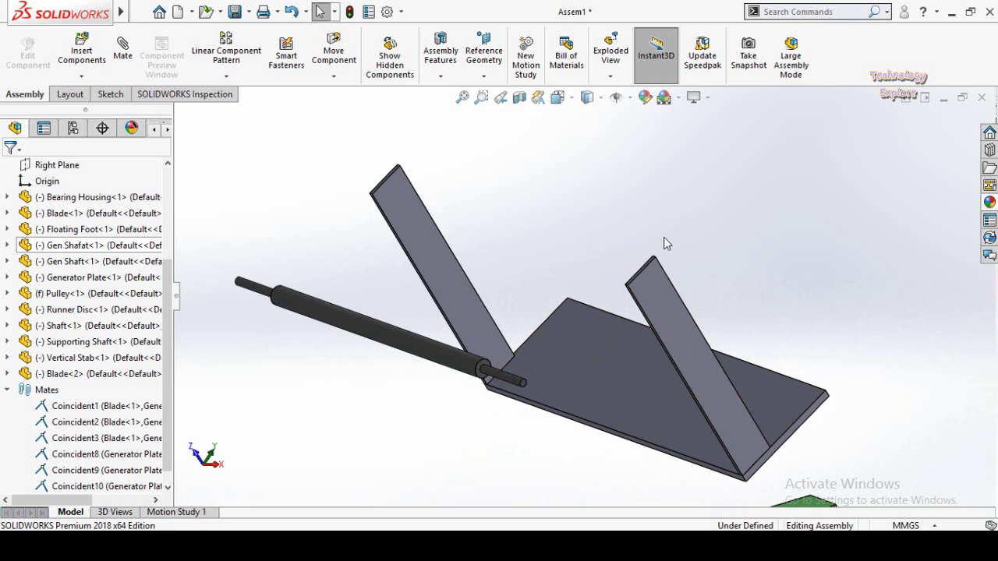
pyautogui.click(661, 290)
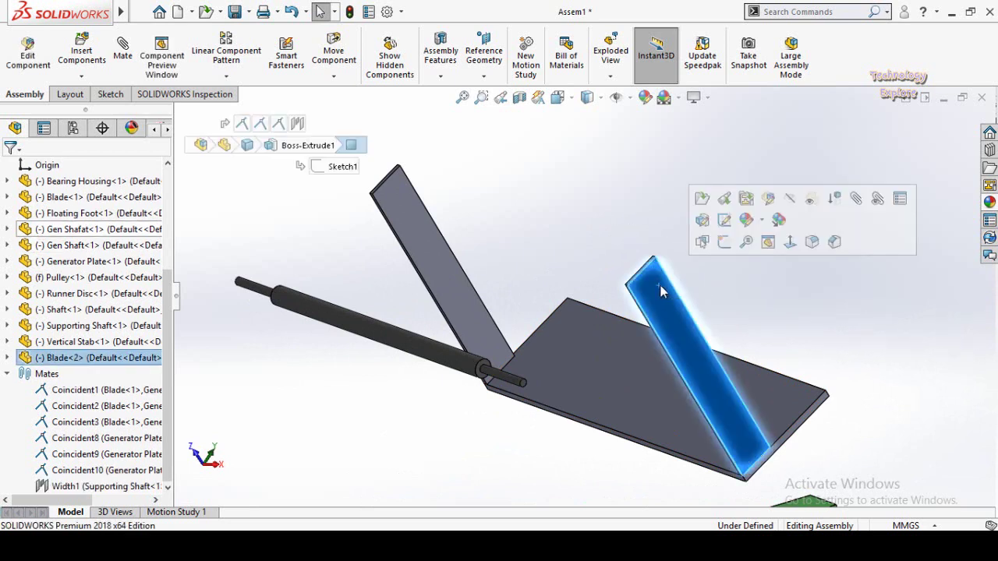
pyautogui.click(769, 200)
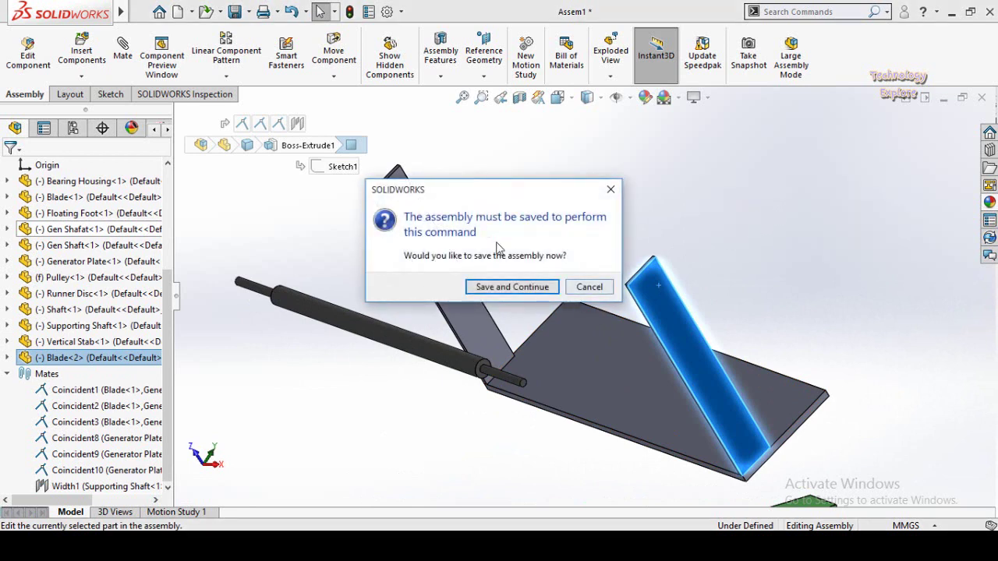
# Save the assembly as Assem1 and continue into editing the blade
pyautogui.moveTo(466, 189); pyautogui.dragTo(535, 160)
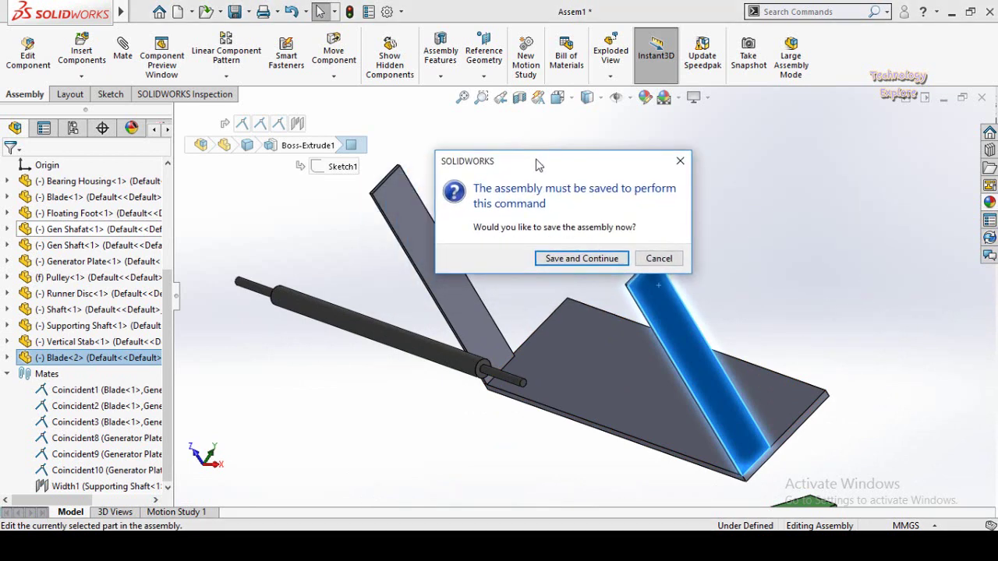
pyautogui.click(569, 259)
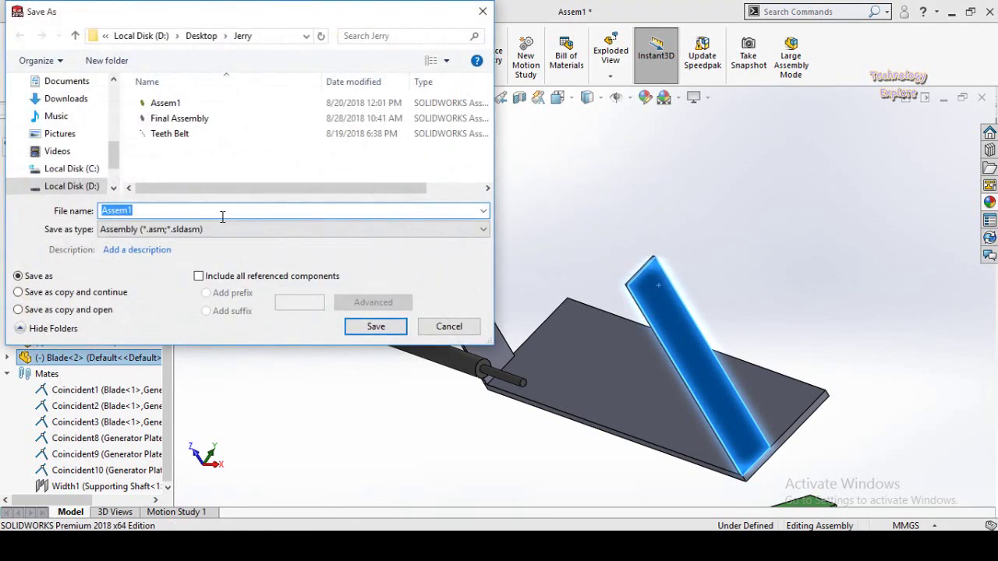
pyautogui.scroll(3, 47, 164)
pyautogui.click(48, 163)
pyautogui.doubleClick(158, 211)
pyautogui.click(353, 325)
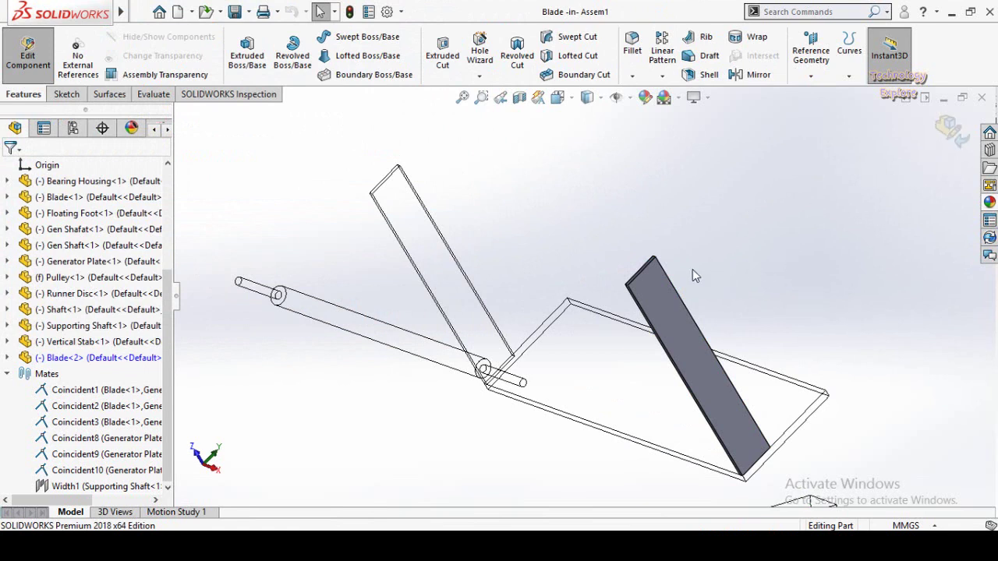
# Sketch a circle about 16.6 mm in diameter on the blade's broad outer face, near its free upper end
pyautogui.click(649, 283)
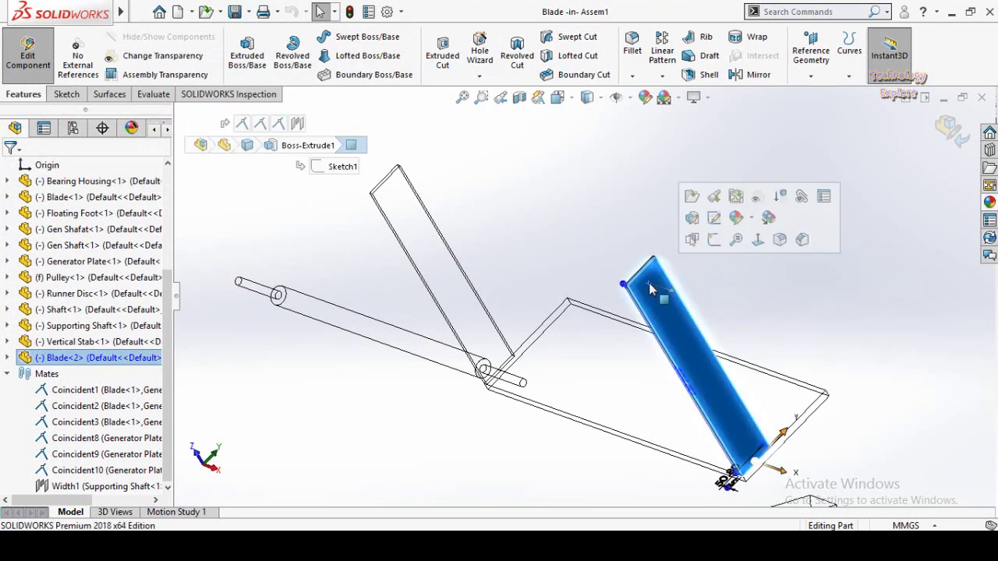
pyautogui.click(714, 241)
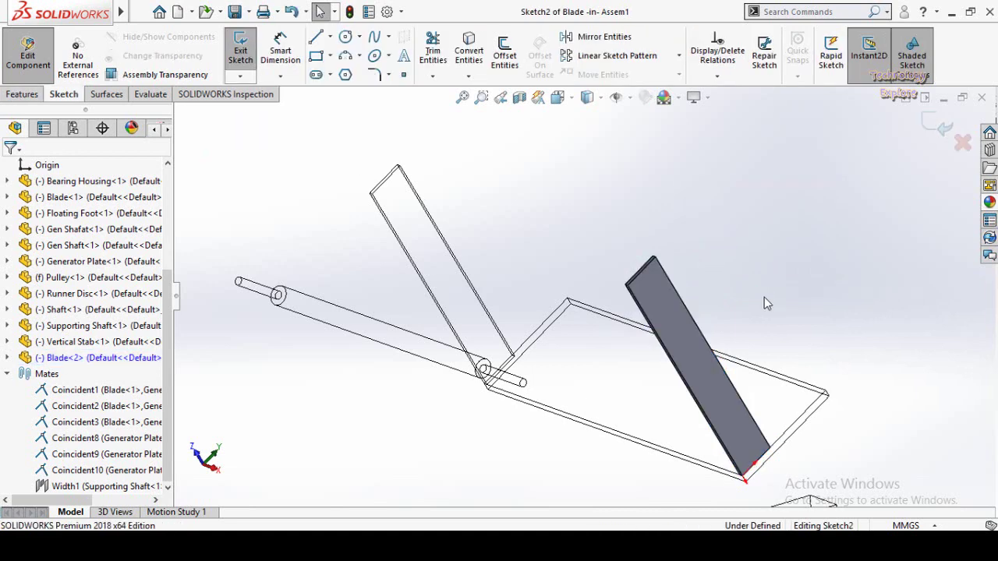
pyautogui.hotkey('ctrl', '8')
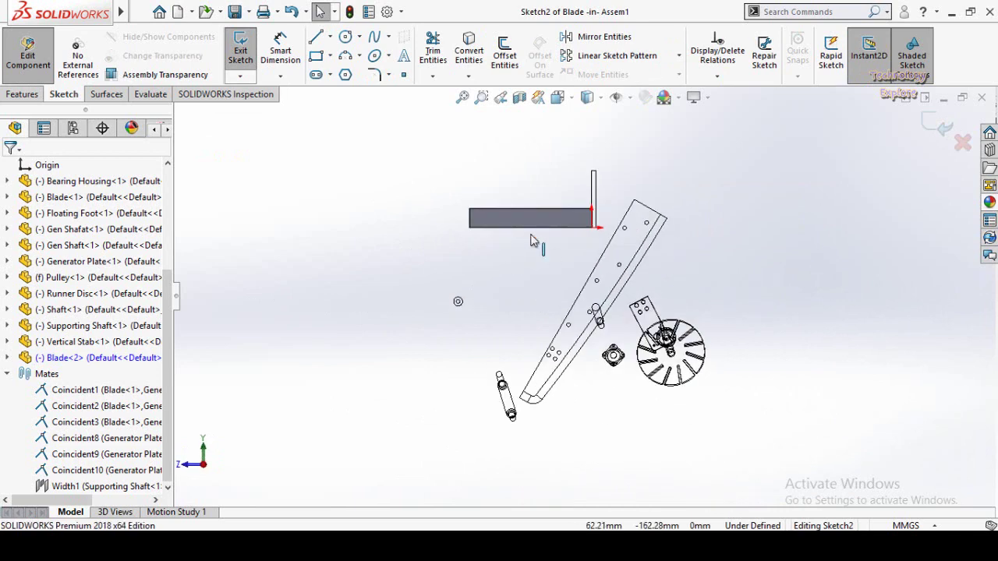
pyautogui.scroll(-5, 503, 242)
pyautogui.scroll(-2, 312, 148)
pyautogui.click(346, 39)
pyautogui.click(493, 294)
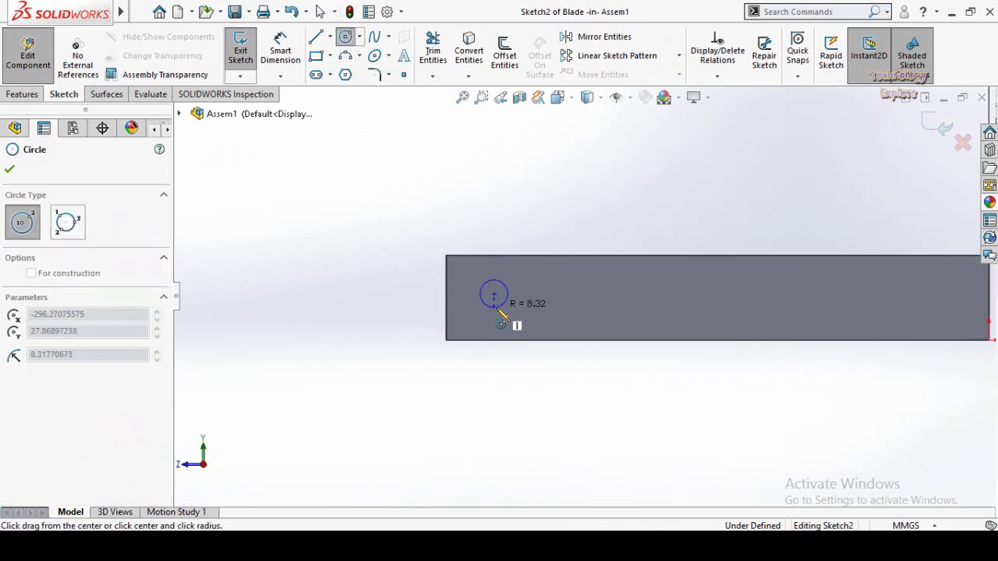
pyautogui.click(503, 316)
pyautogui.press('Escape')
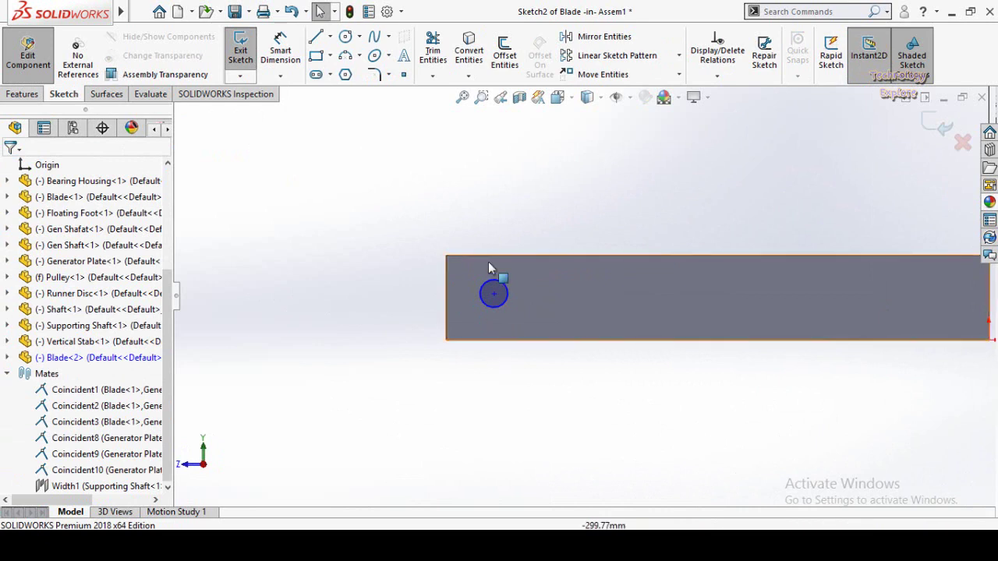
# Add a horizontal relation between the circle's center and the midpoint of the blade's short end edge
pyautogui.click(494, 295)
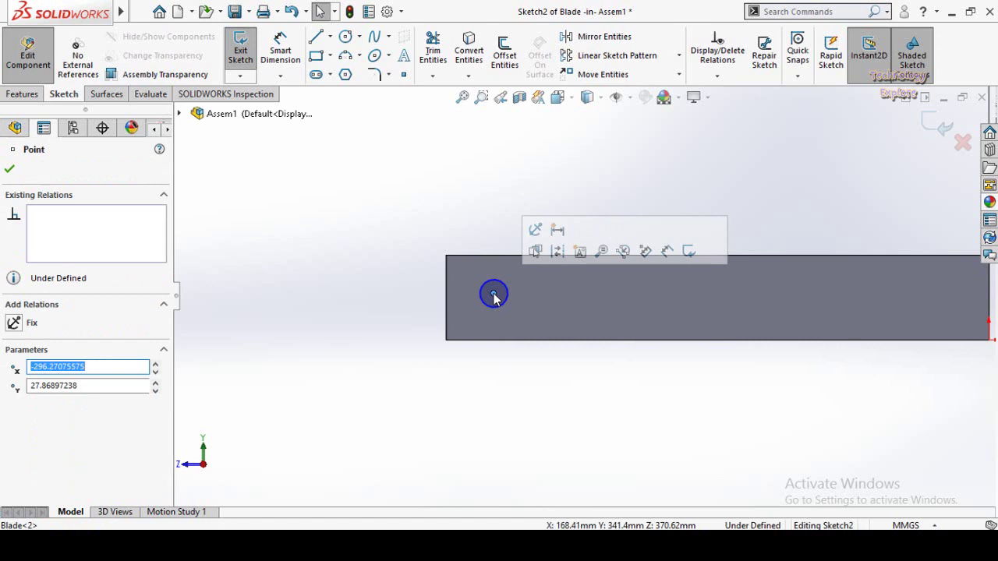
pyautogui.keyDown('ctrl'); pyautogui.click(446, 299); pyautogui.keyUp('ctrl')
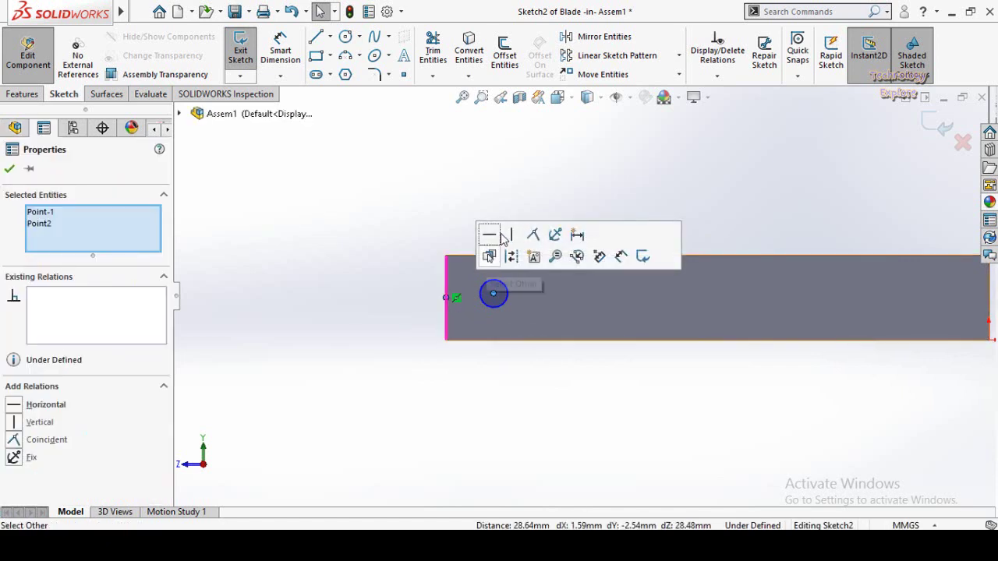
pyautogui.click(489, 237)
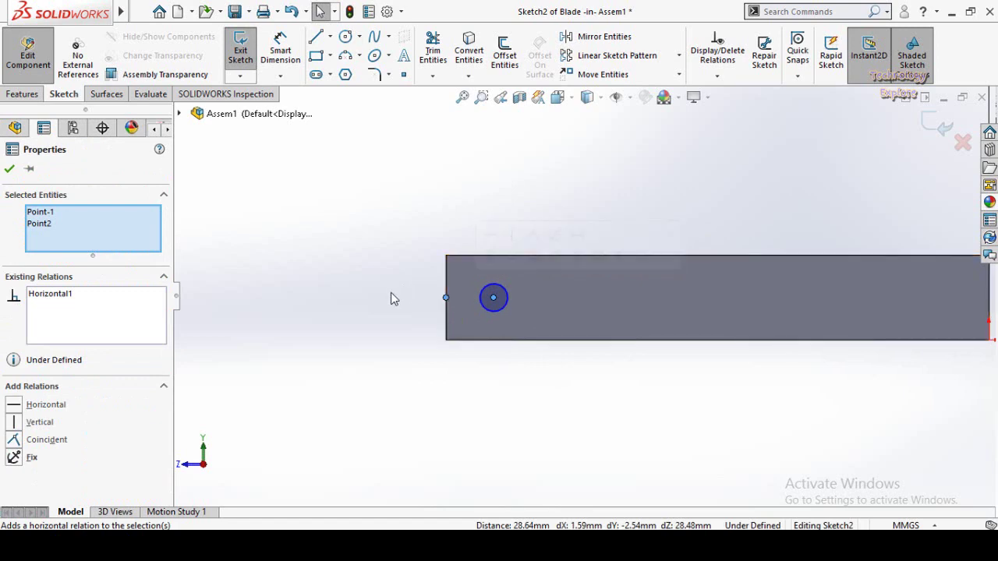
# Dimension the circle on the blade with a diameter of 15 mm
pyautogui.press('d')
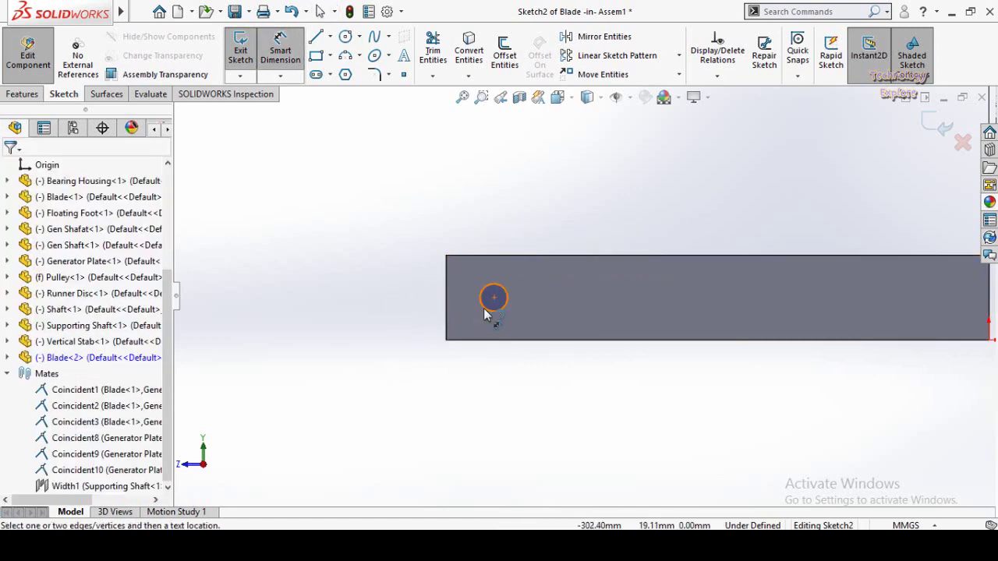
pyautogui.click(484, 310)
pyautogui.click(457, 397)
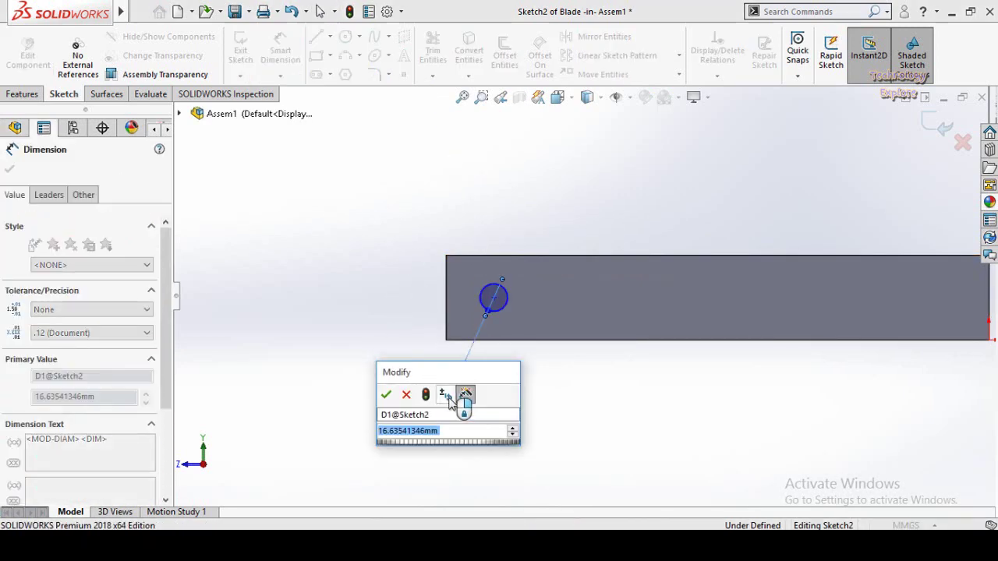
pyautogui.write('15')
pyautogui.press('Return')
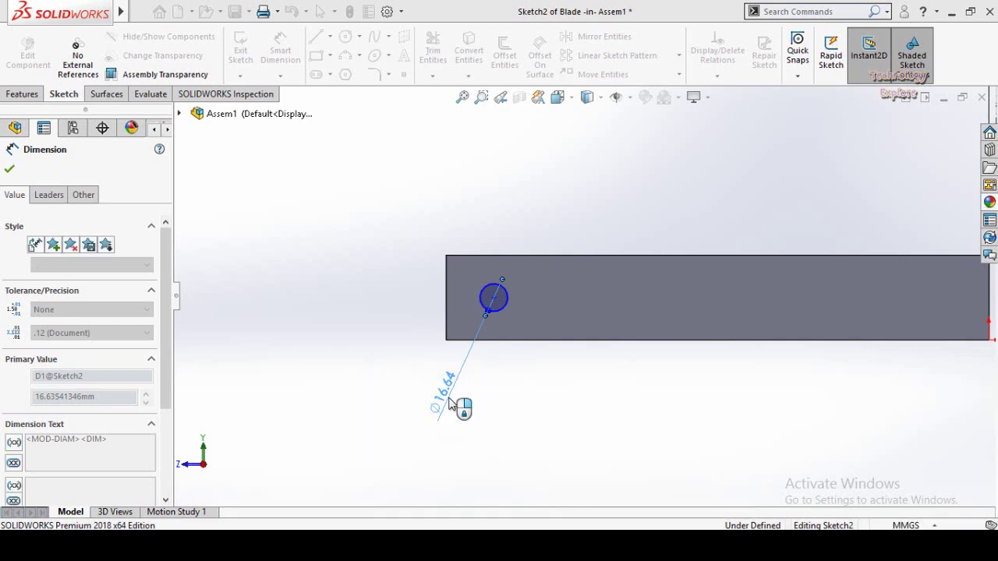
# Cut the circle through the blade with a blind Extruded Cut 10 mm deep
pyautogui.scroll(3, 581, 296)
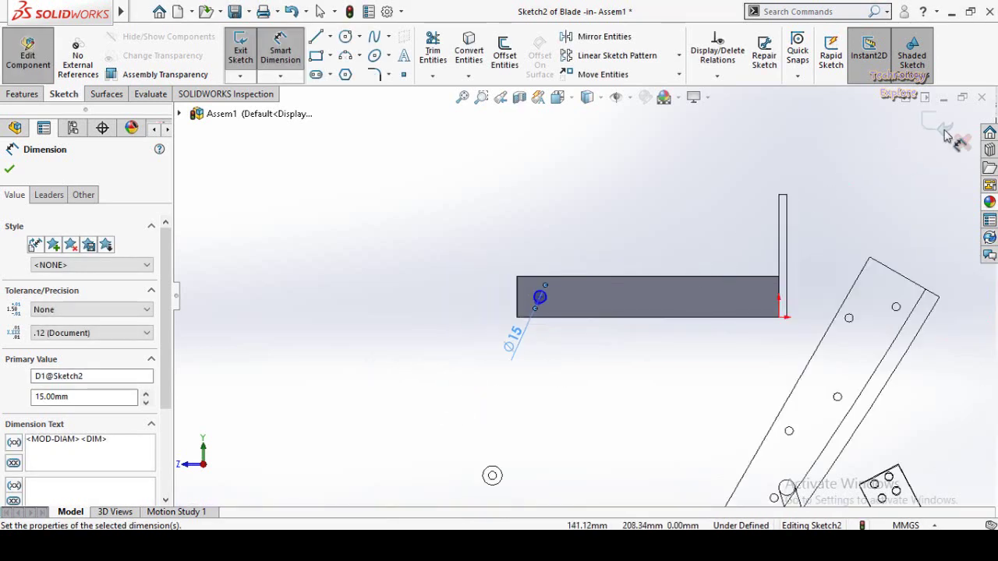
pyautogui.click(23, 94)
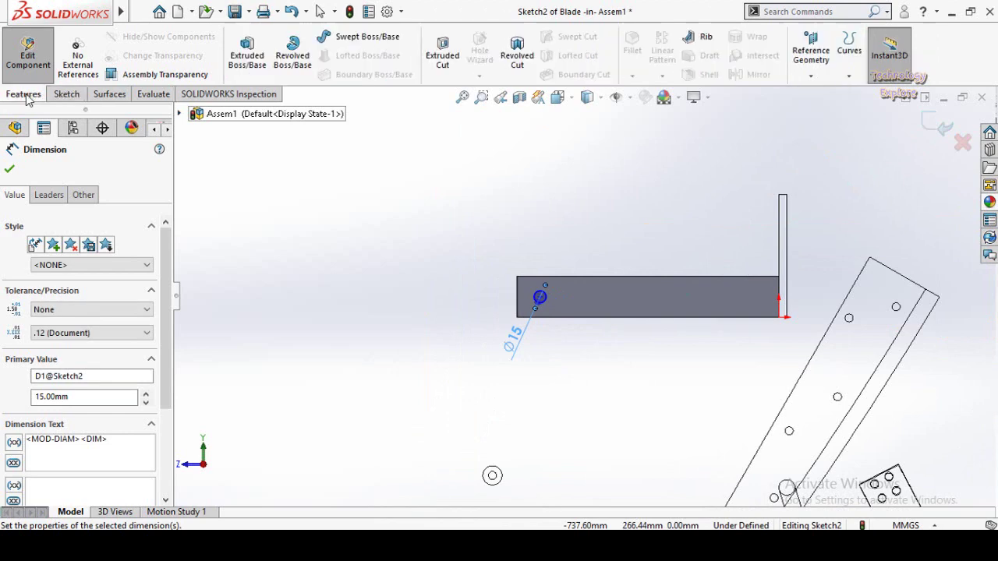
pyautogui.click(442, 54)
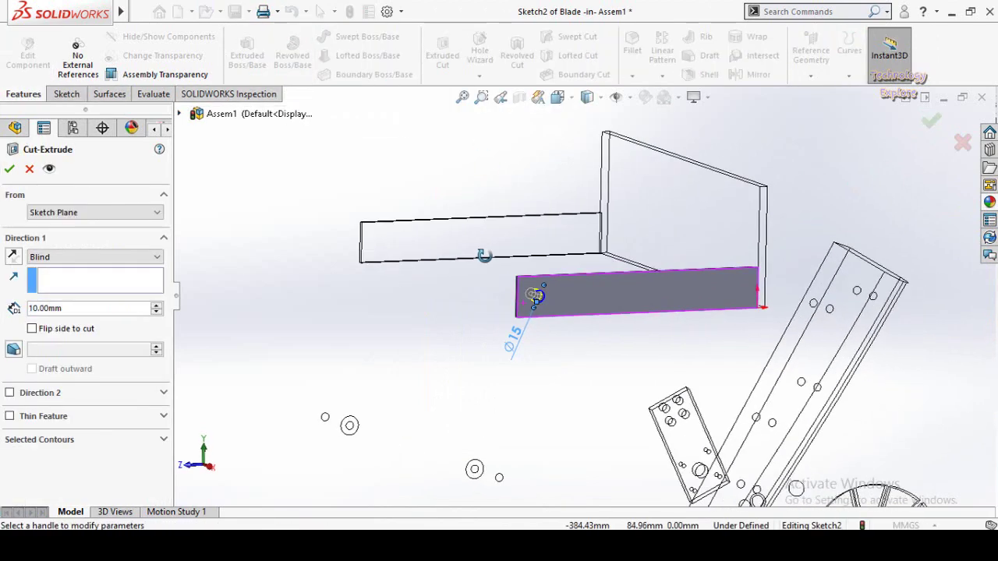
pyautogui.moveTo(538, 257); pyautogui.dragTo(514, 262, button='middle')
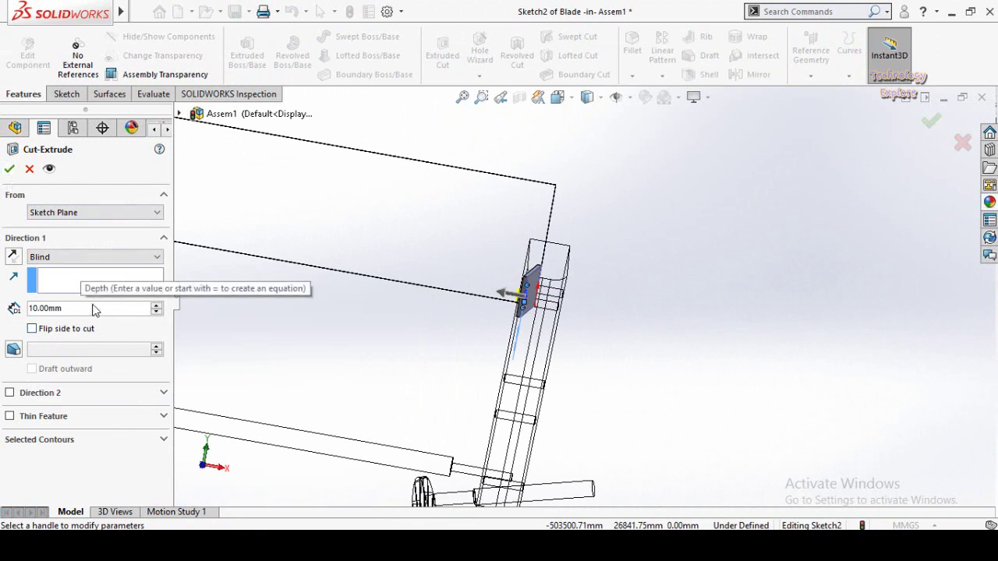
pyautogui.click(7, 170)
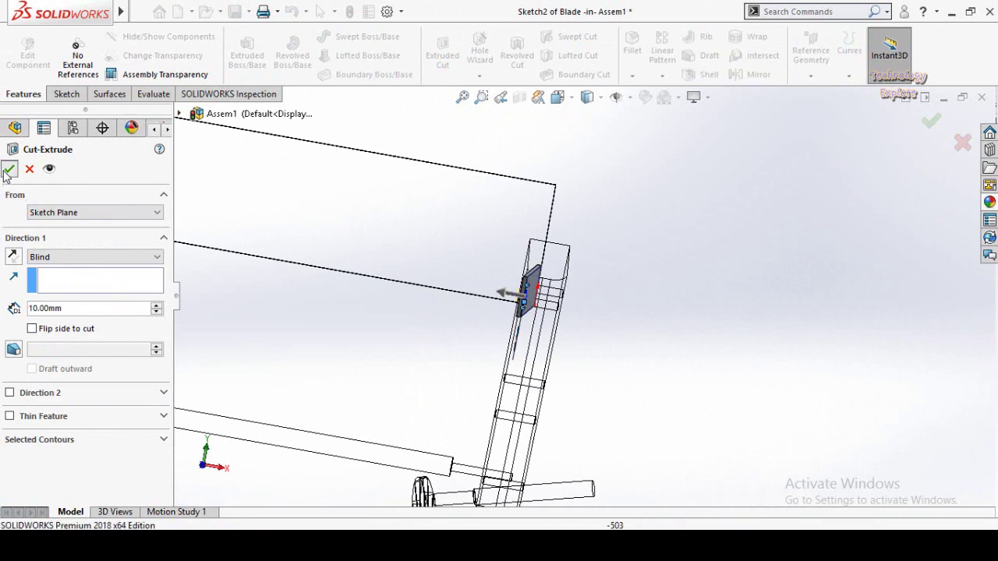
# Check the new hole in the blade, finish editing the part and return to the assembly
pyautogui.scroll(3, 590, 350)
pyautogui.moveTo(590, 350); pyautogui.dragTo(502, 229, button='middle')
pyautogui.scroll(-3, 522, 281)
pyautogui.scroll(3, 491, 285)
pyautogui.scroll(-4, 491, 285)
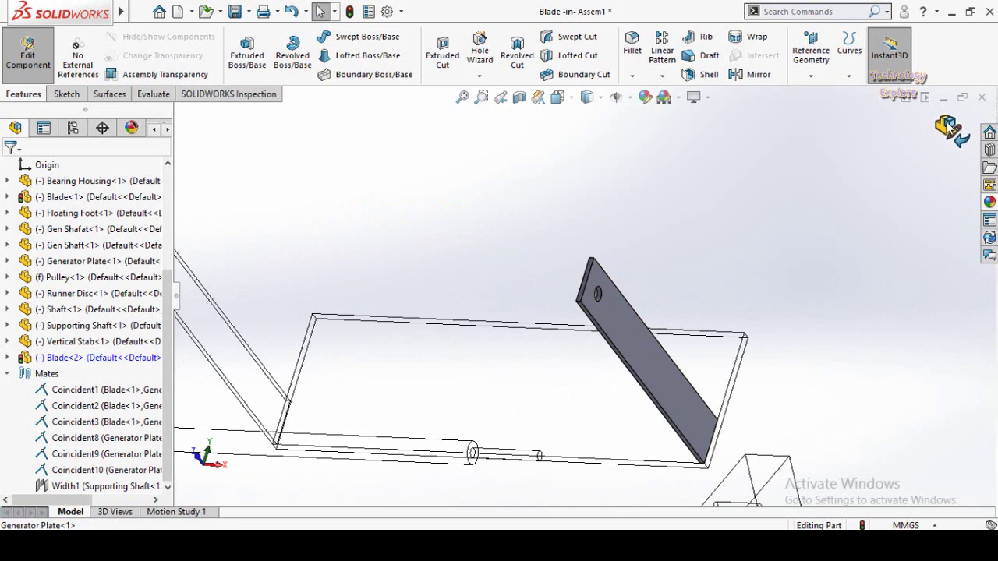
pyautogui.click(949, 129)
pyautogui.scroll(2, 694, 259)
pyautogui.scroll(-1, 521, 299)
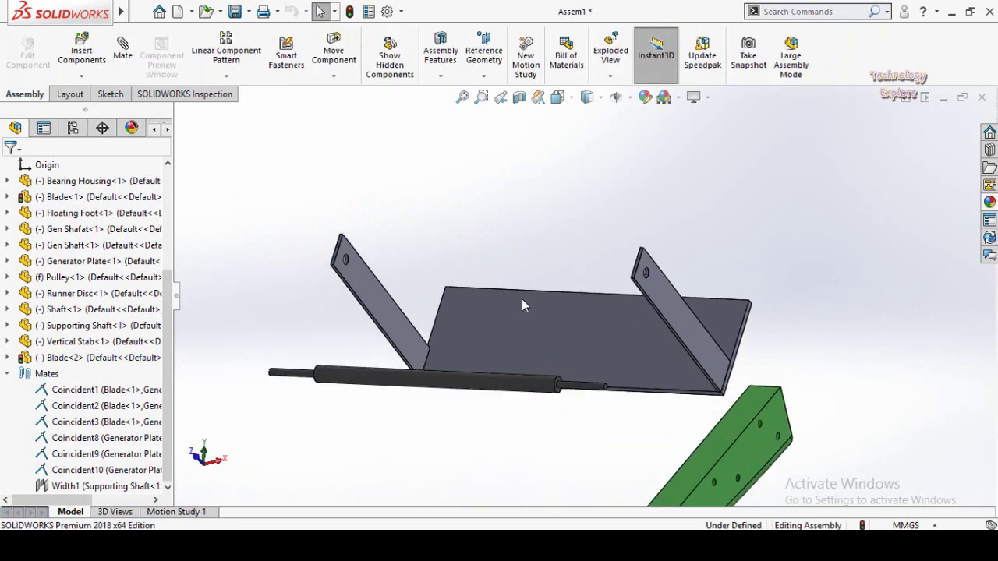
# Mate the supporting shaft's thin end concentric with the hole in the second blade and finish mating
pyautogui.moveTo(557, 248)
pyautogui.mouseDown(button='middle')
pyautogui.moveTo(546, 238)
pyautogui.moveTo(548, 255)
pyautogui.mouseUp(button='middle')
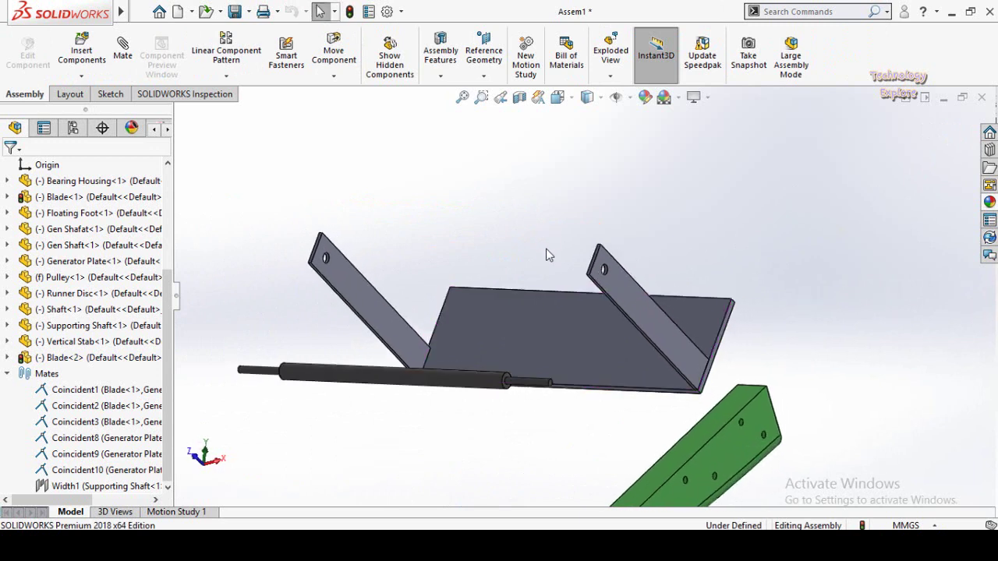
pyautogui.click(524, 381)
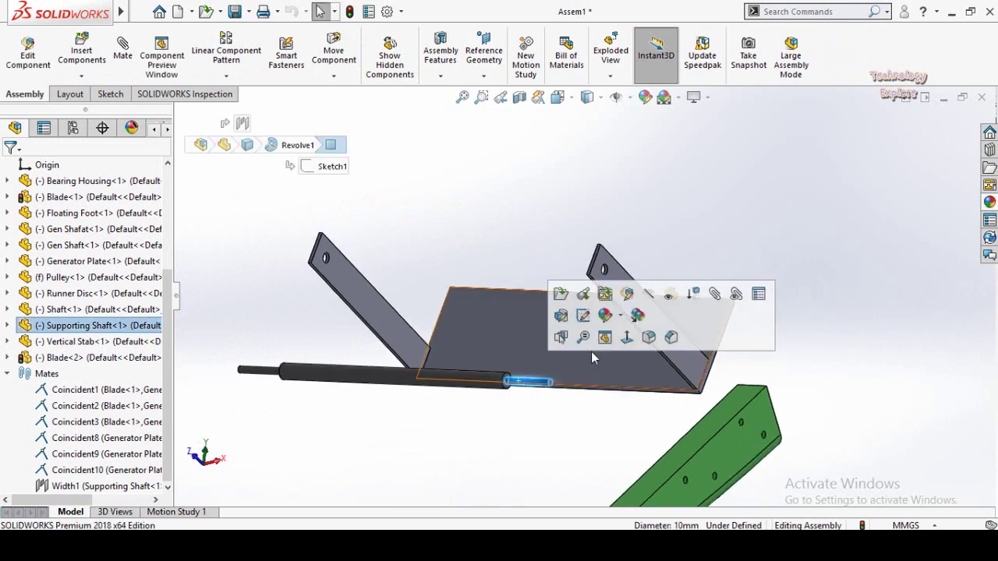
pyautogui.click(715, 295)
pyautogui.scroll(-5, 601, 272)
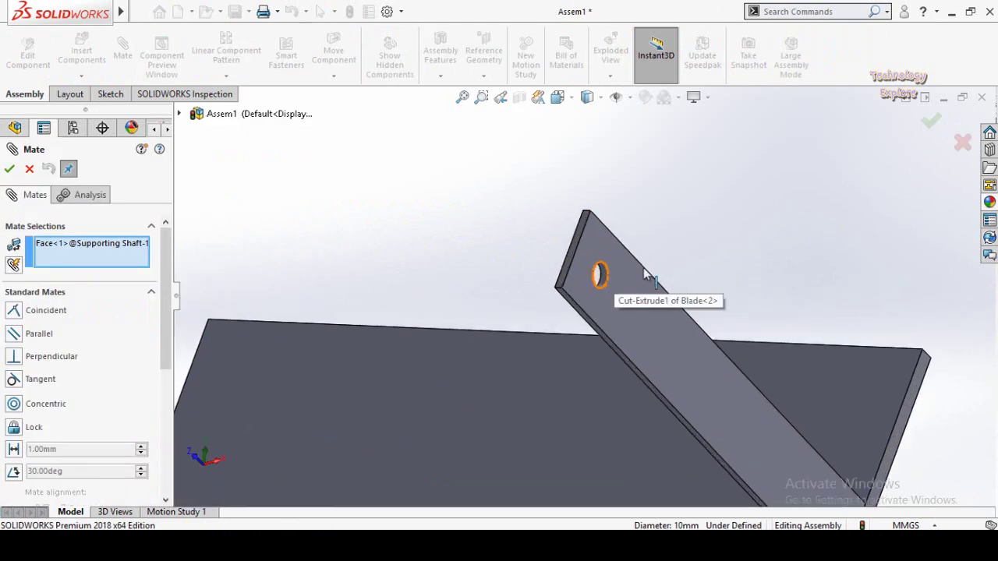
pyautogui.scroll(-3, 644, 268)
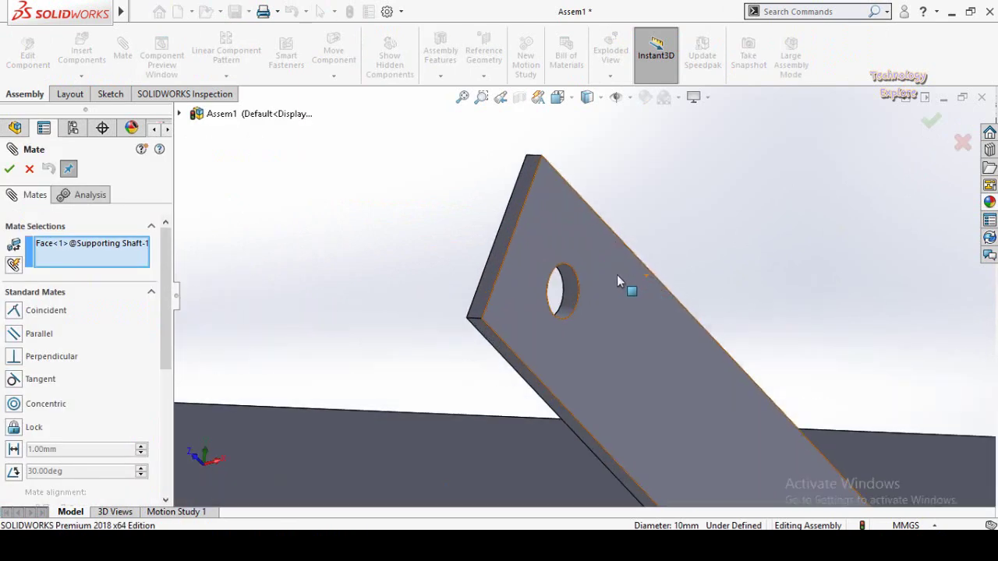
pyautogui.click(568, 295)
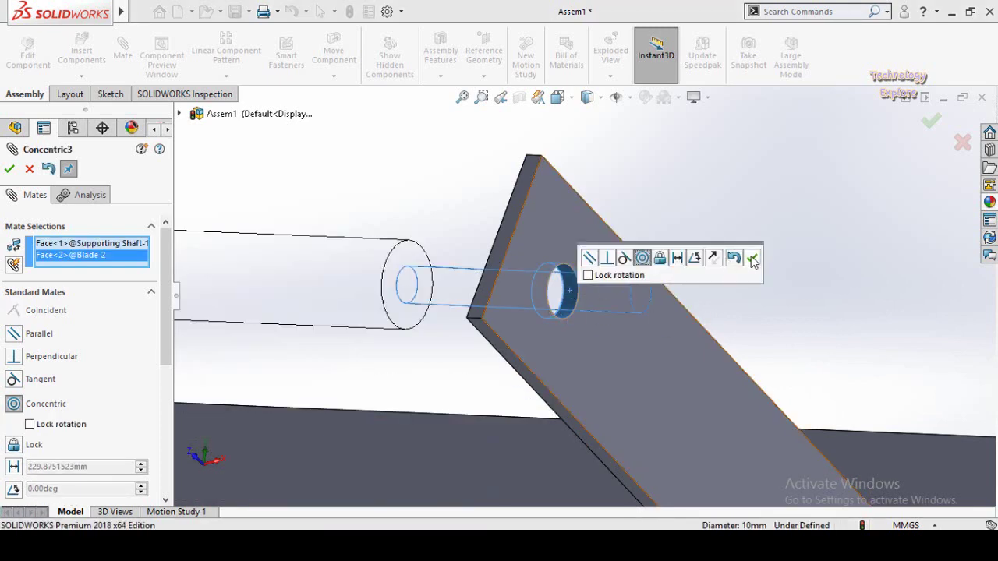
pyautogui.click(755, 263)
pyautogui.scroll(5, 392, 267)
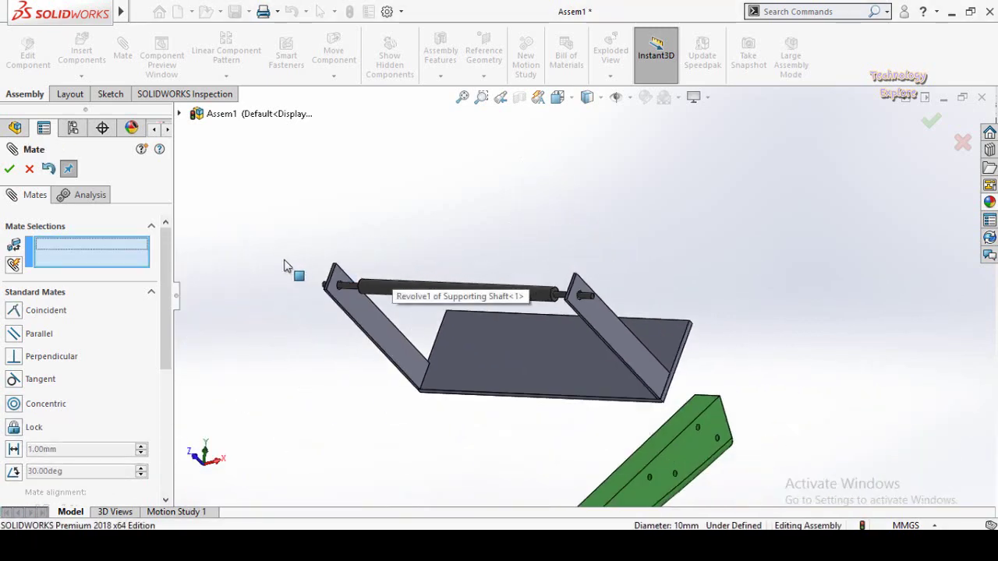
pyautogui.click(9, 170)
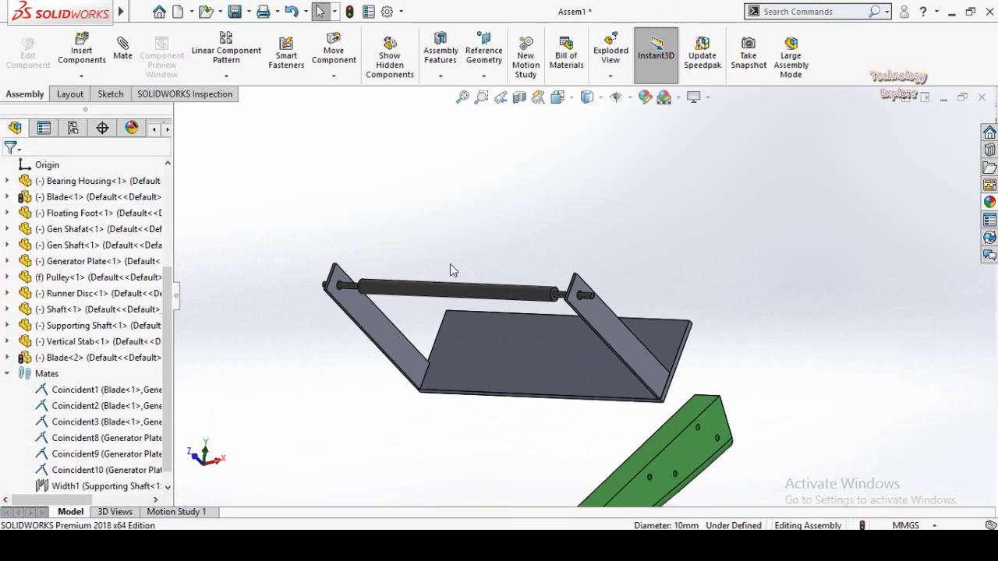
# Move the runner disc up to just above the supporting shaft between the two blades
pyautogui.scroll(5, 558, 365)
pyautogui.scroll(-4, 558, 365)
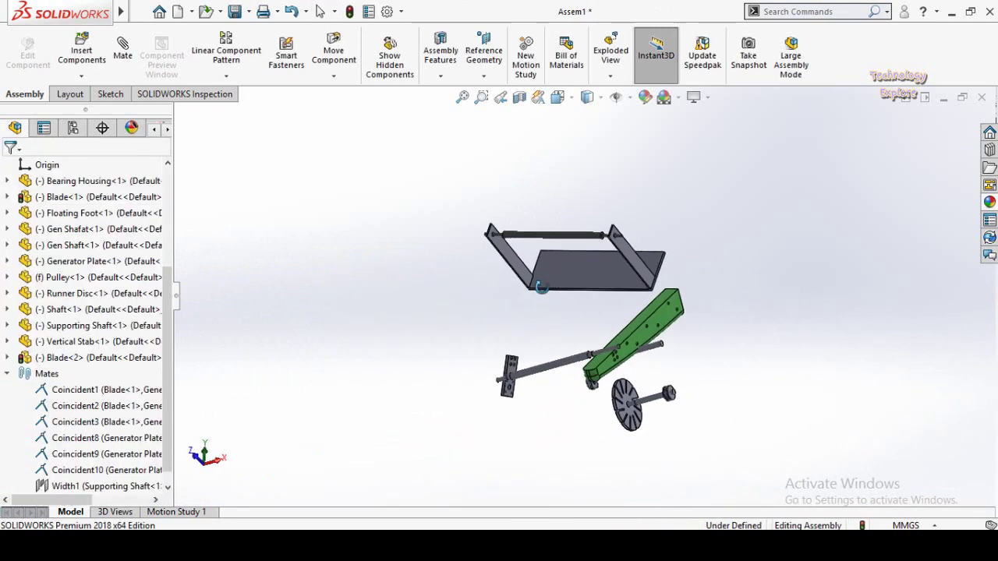
pyautogui.moveTo(628, 400); pyautogui.dragTo(557, 187)
pyautogui.scroll(-3, 544, 228)
pyautogui.moveTo(544, 227); pyautogui.dragTo(553, 202, button='middle')
pyautogui.scroll(-3, 565, 259)
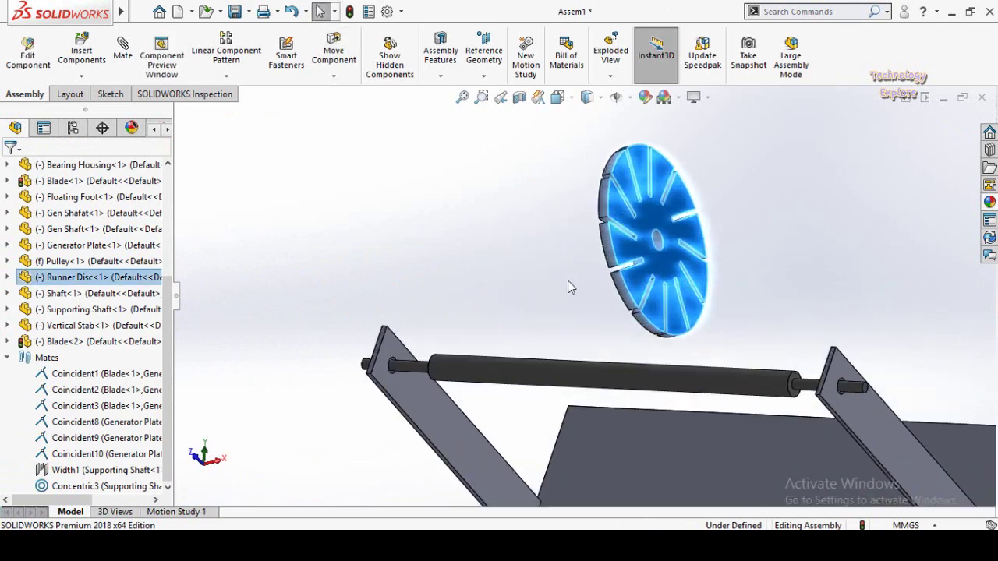
pyautogui.click(558, 272)
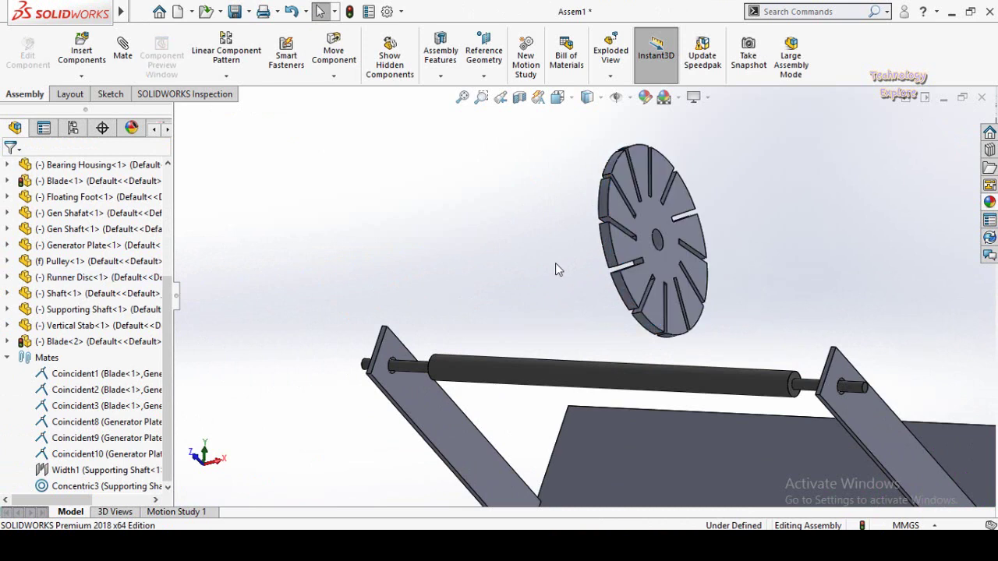
pyautogui.moveTo(555, 263); pyautogui.dragTo(570, 297, button='middle')
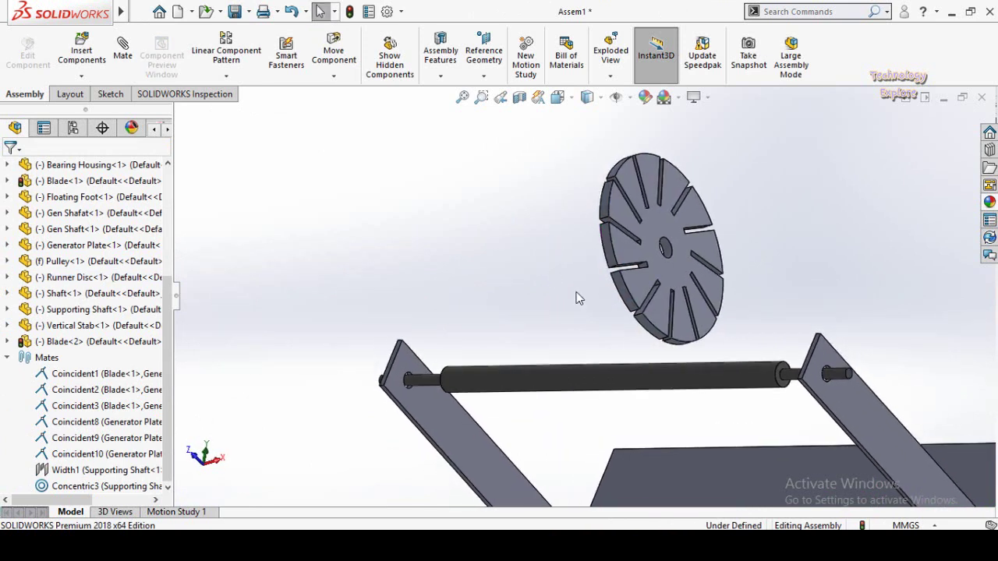
pyautogui.scroll(2, 550, 289)
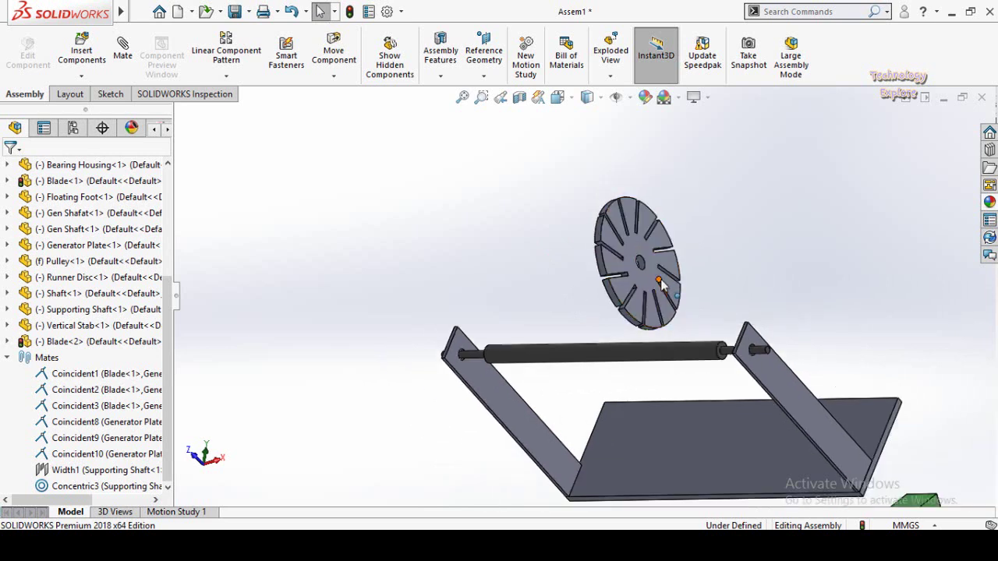
pyautogui.click(647, 285)
pyautogui.moveTo(563, 296); pyautogui.dragTo(581, 269, button='middle')
pyautogui.click(583, 274)
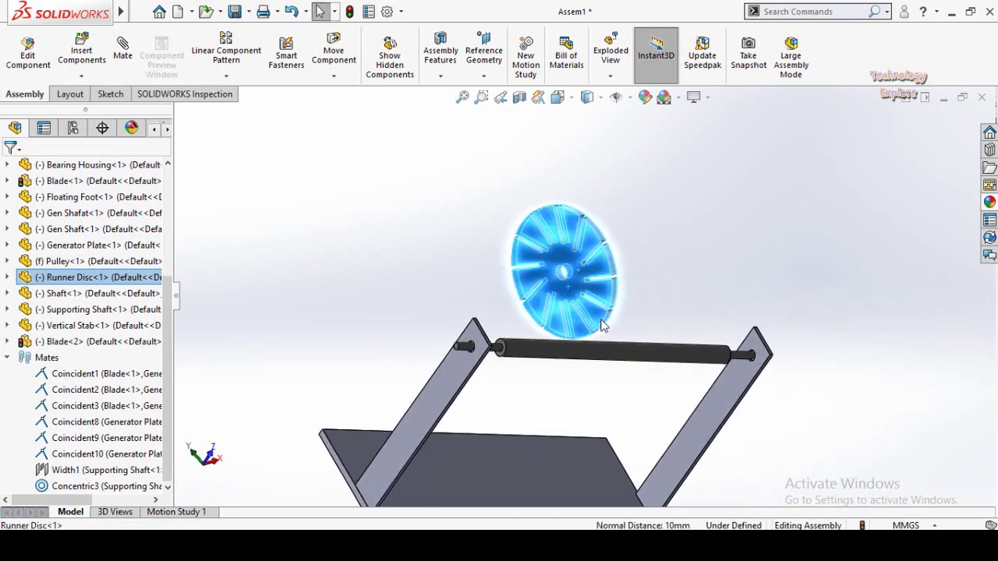
pyautogui.scroll(-3, 483, 349)
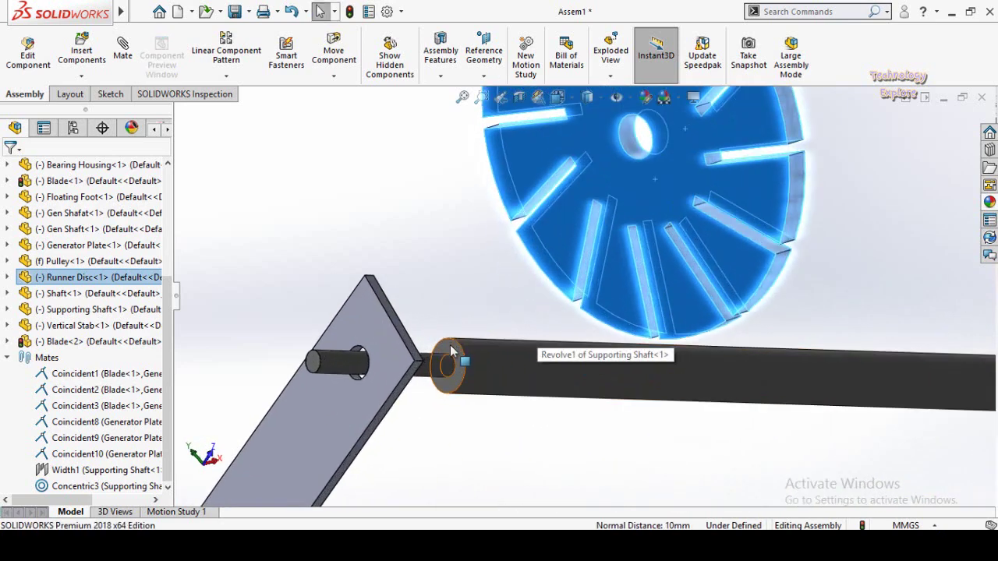
pyautogui.keyDown('ctrl'); pyautogui.click(451, 351); pyautogui.keyUp('ctrl')
pyautogui.scroll(5, 571, 361)
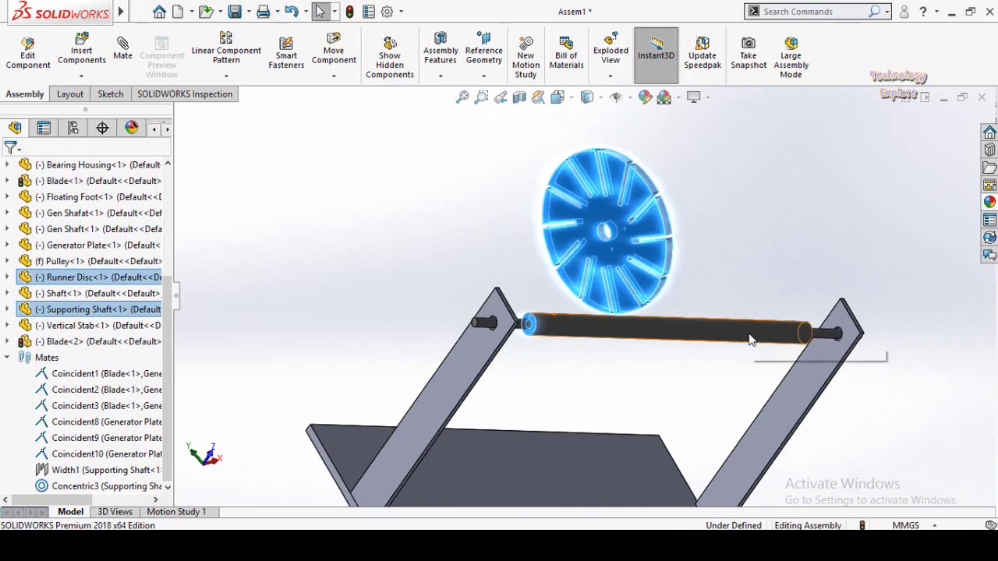
pyautogui.press('Right')
pyautogui.click(499, 259)
# Centre the runner disc between the inner faces of the two blades with a Width mate
pyautogui.click(594, 240)
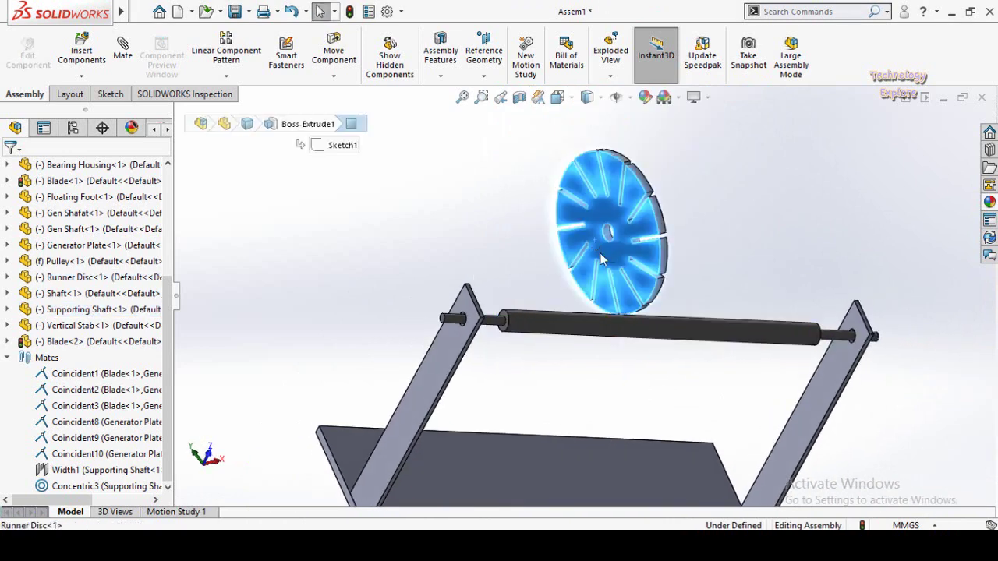
pyautogui.click(600, 259)
pyautogui.press('Right')
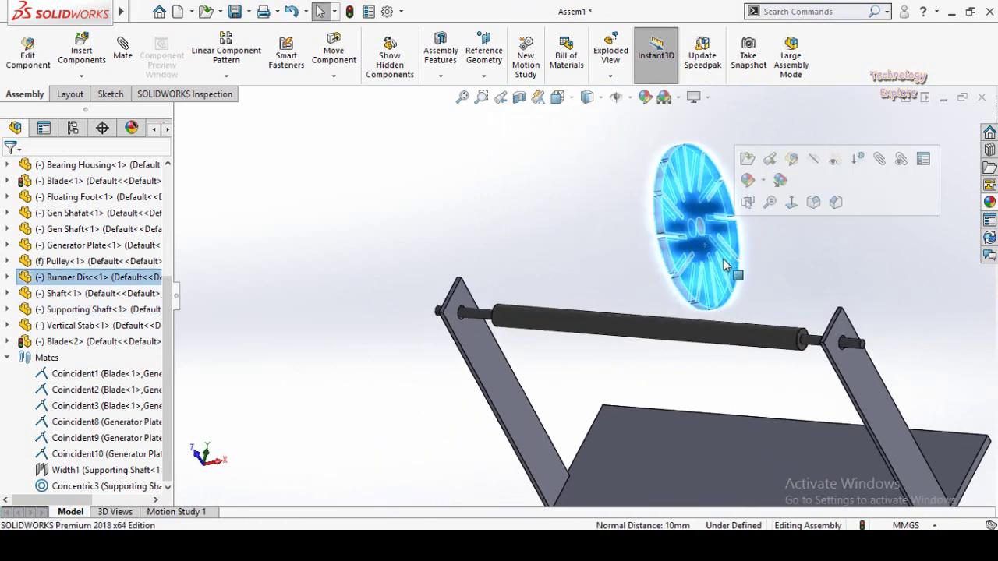
pyautogui.scroll(3, 733, 289)
pyautogui.keyDown('ctrl'); pyautogui.click(747, 356); pyautogui.keyUp('ctrl')
pyautogui.press('Left')
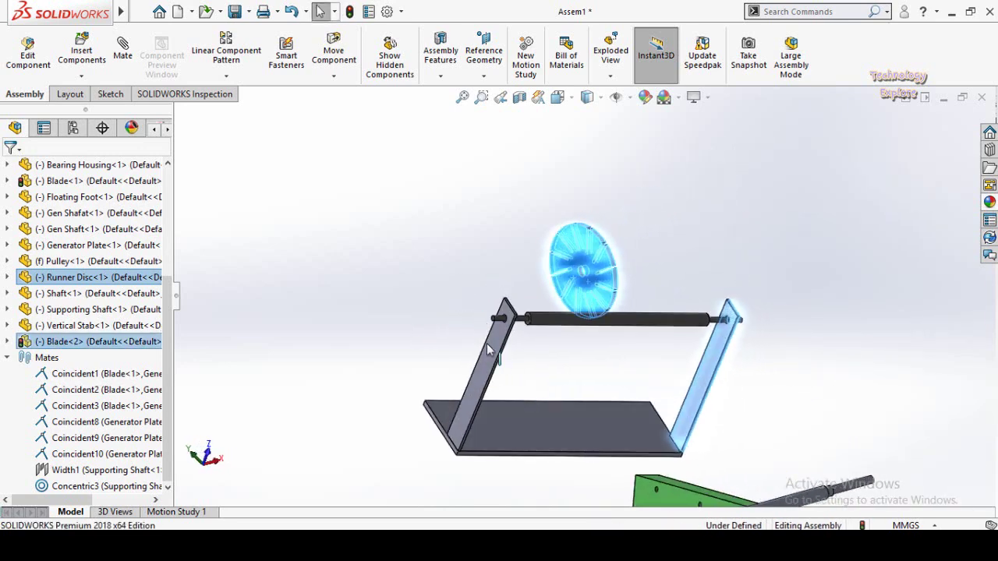
pyautogui.keyDown('ctrl'); pyautogui.click(491, 353); pyautogui.keyUp('ctrl')
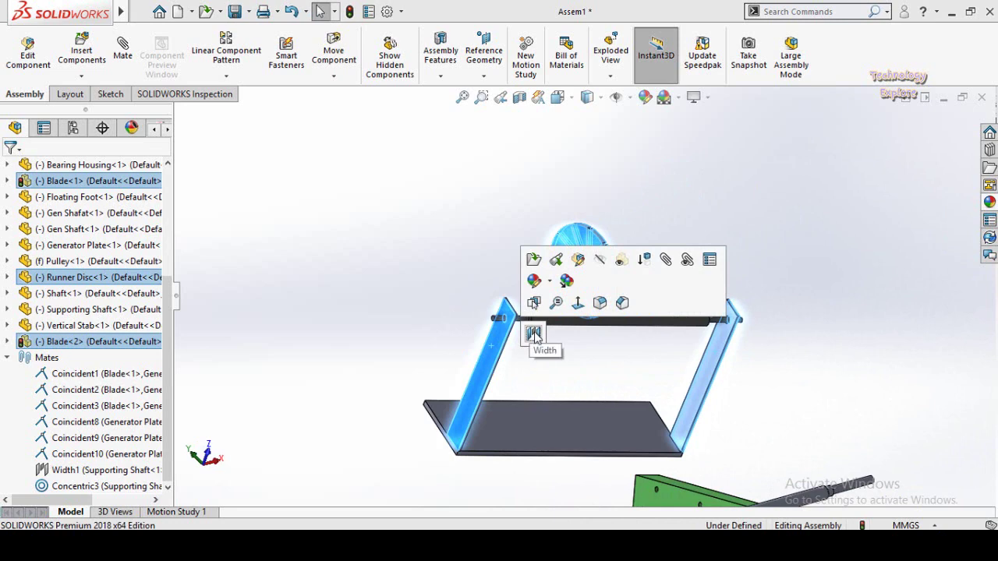
pyautogui.click(534, 333)
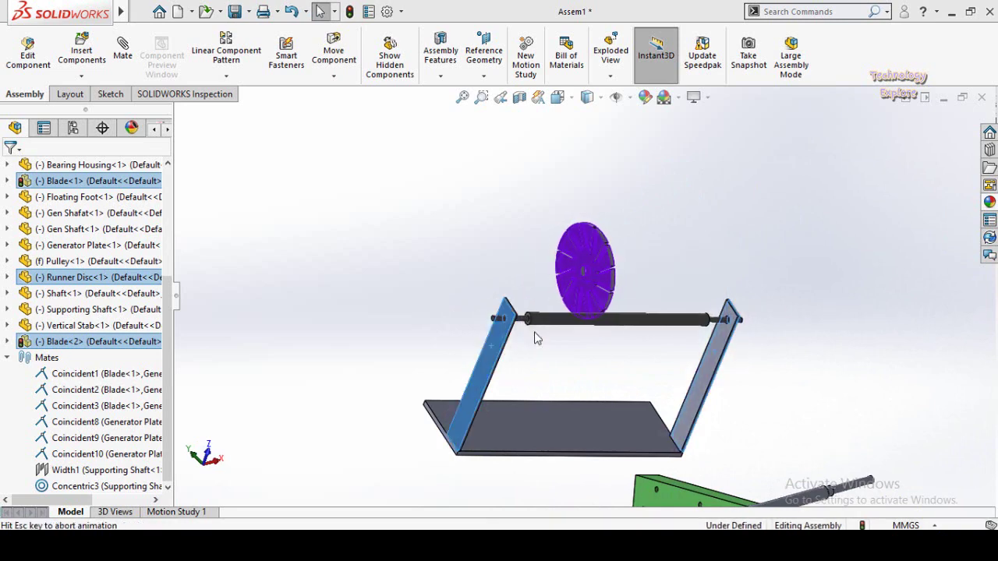
# Mate the runner disc's central hole concentric with the supporting shaft's thick section and finish mating
pyautogui.moveTo(535, 334); pyautogui.dragTo(502, 286, button='middle')
pyautogui.scroll(-3, 512, 289)
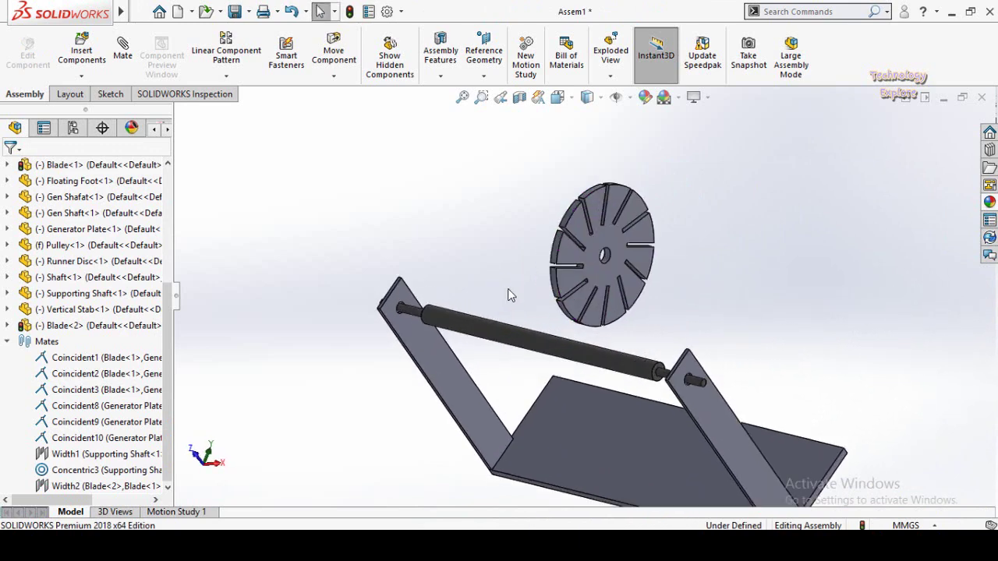
pyautogui.scroll(-2, 599, 319)
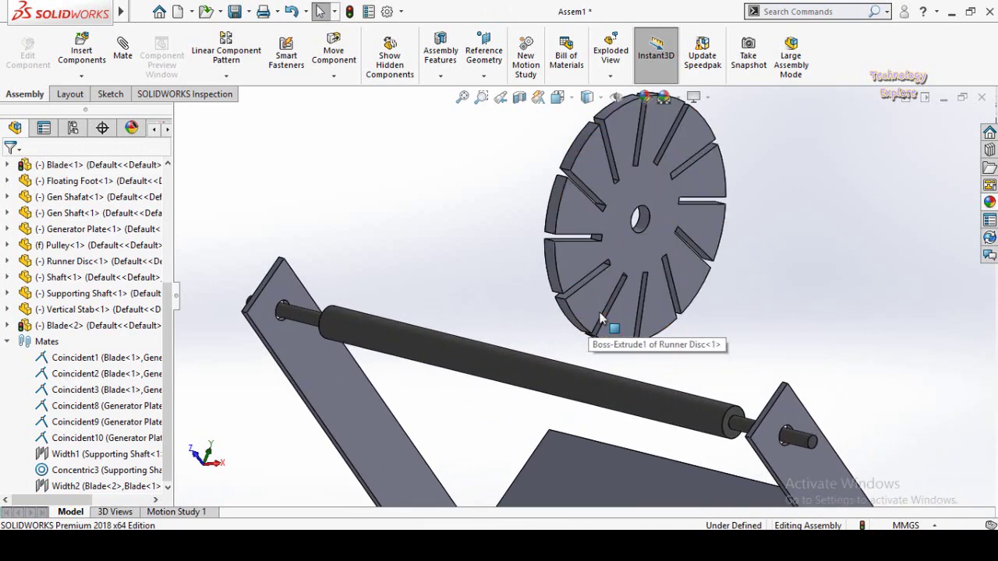
pyautogui.click(639, 223)
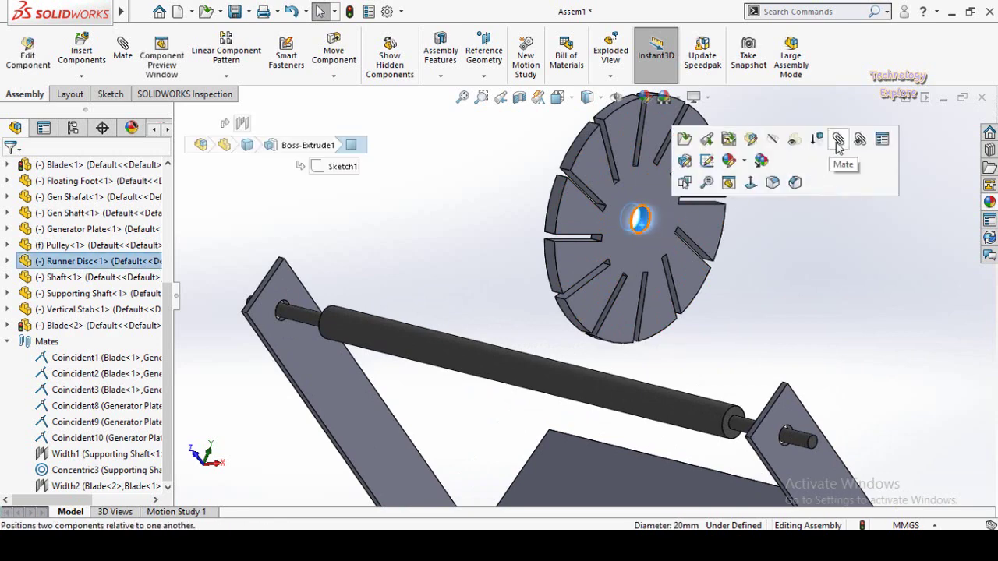
pyautogui.press('m')
pyautogui.click(595, 382)
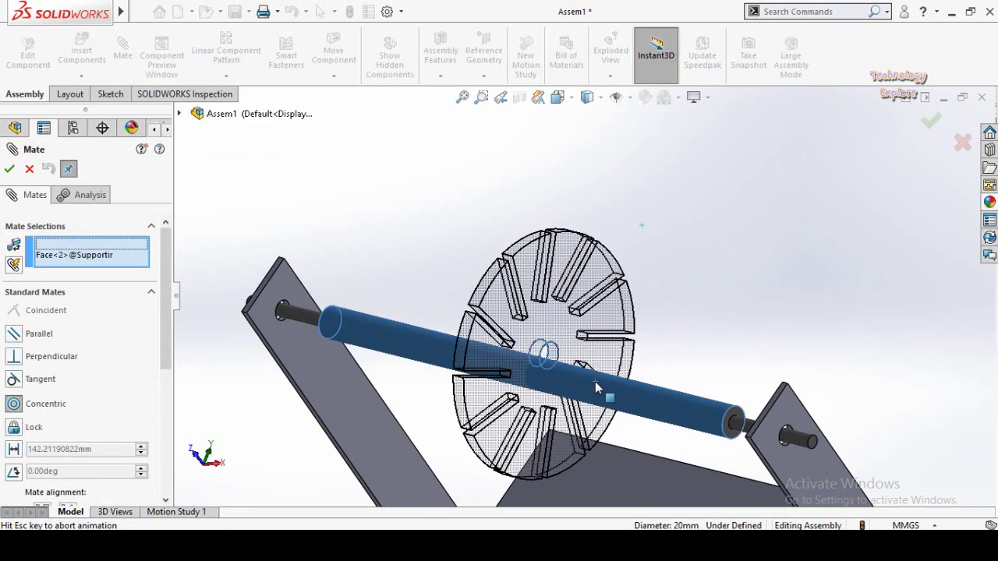
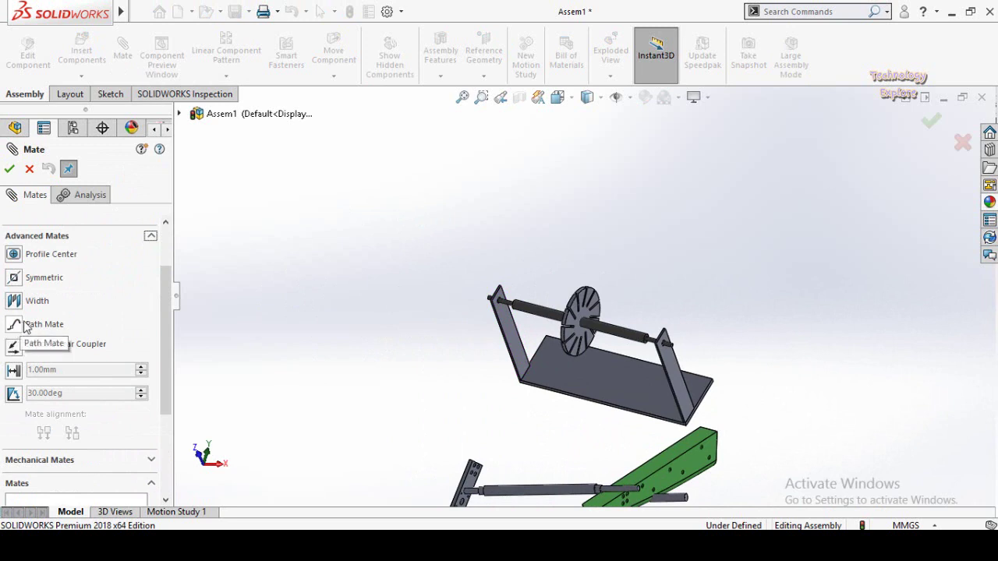
pyautogui.click(30, 168)
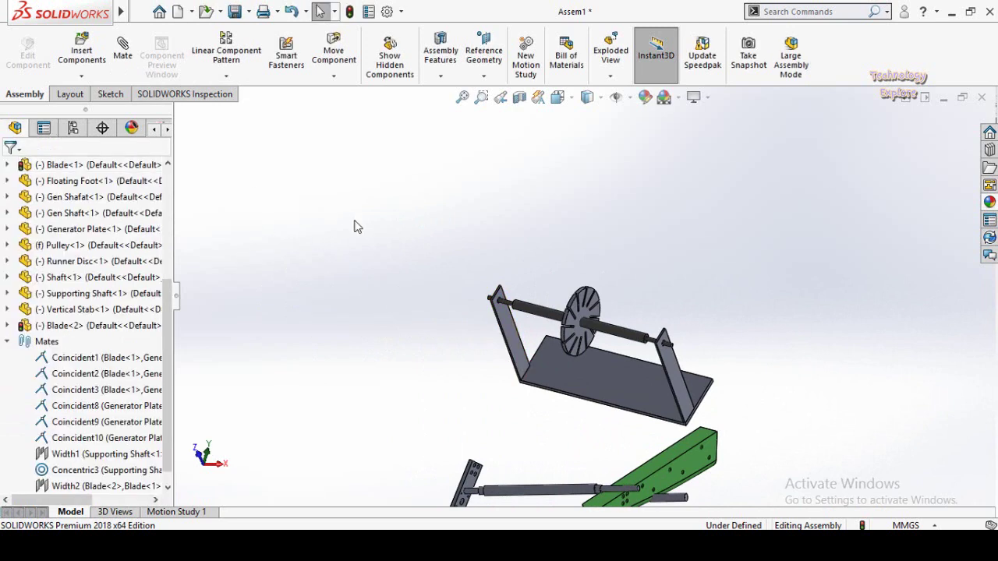
# Move the bearing housing away from the green part into the free space above the generator plate
pyautogui.scroll(5, 671, 311)
pyautogui.scroll(-3, 597, 322)
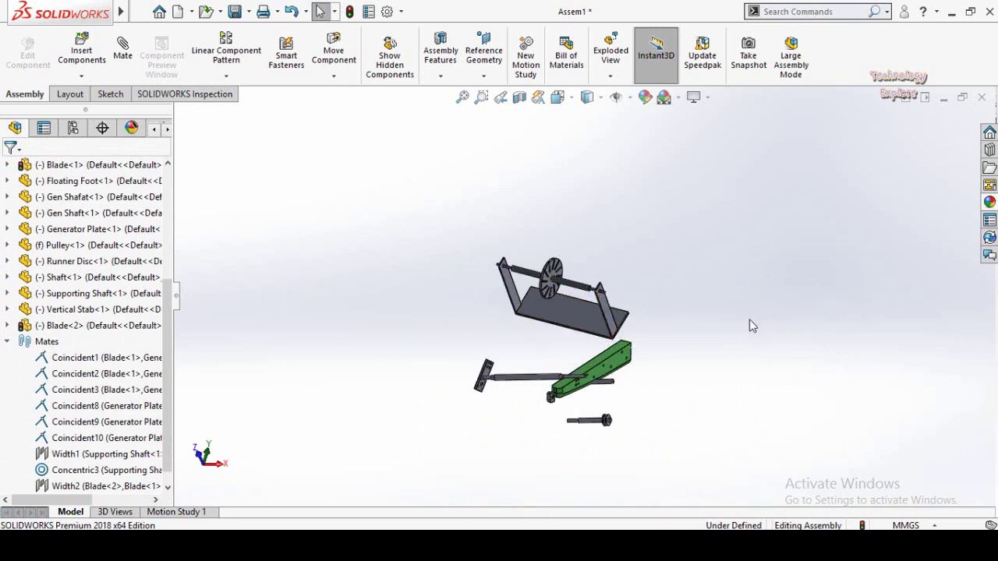
pyautogui.scroll(-1, 757, 323)
pyautogui.moveTo(503, 410); pyautogui.dragTo(611, 221)
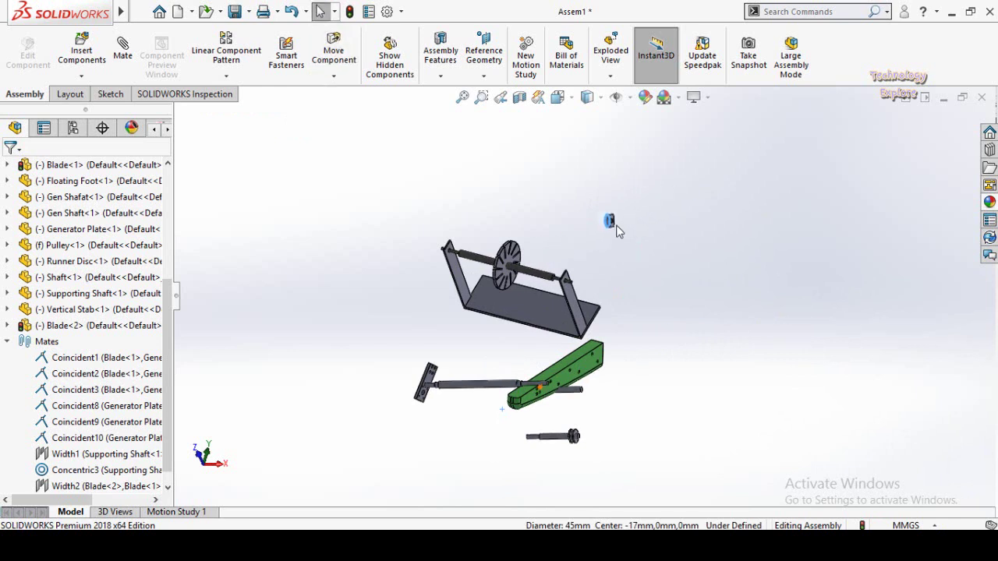
pyautogui.click(666, 239)
pyautogui.scroll(-3, 683, 227)
pyautogui.scroll(5, 663, 249)
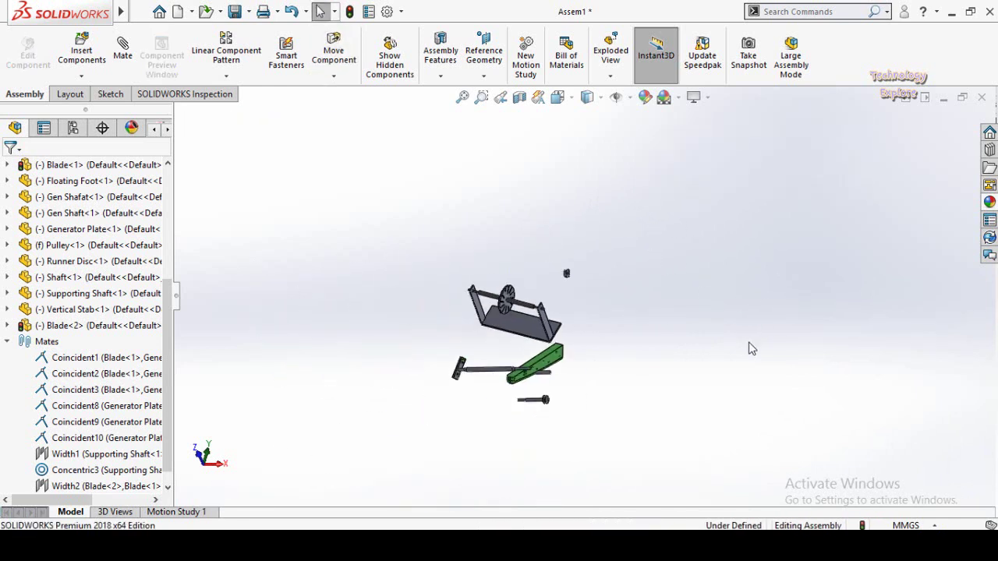
pyautogui.scroll(-2, 610, 283)
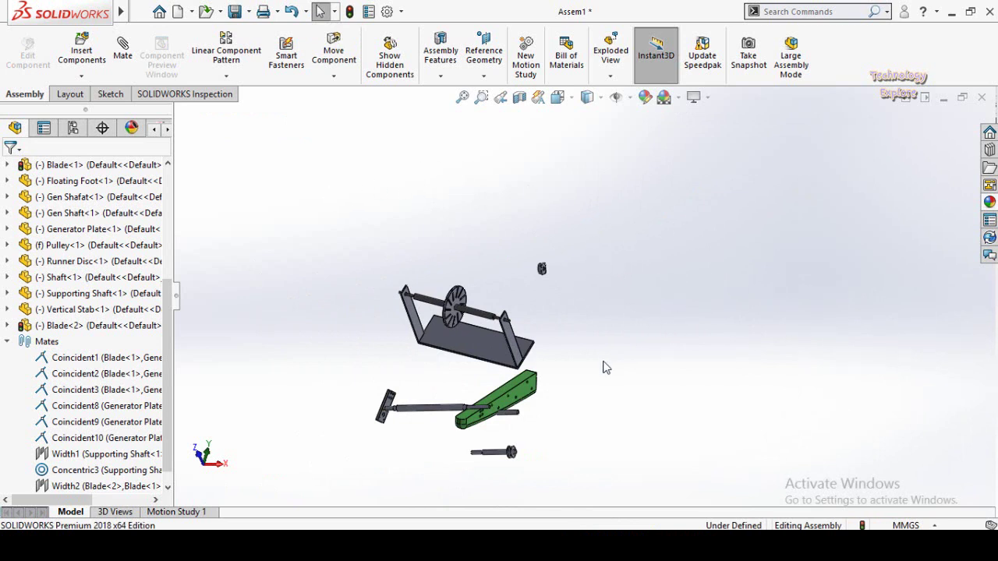
pyautogui.click(467, 360)
pyautogui.click(351, 302)
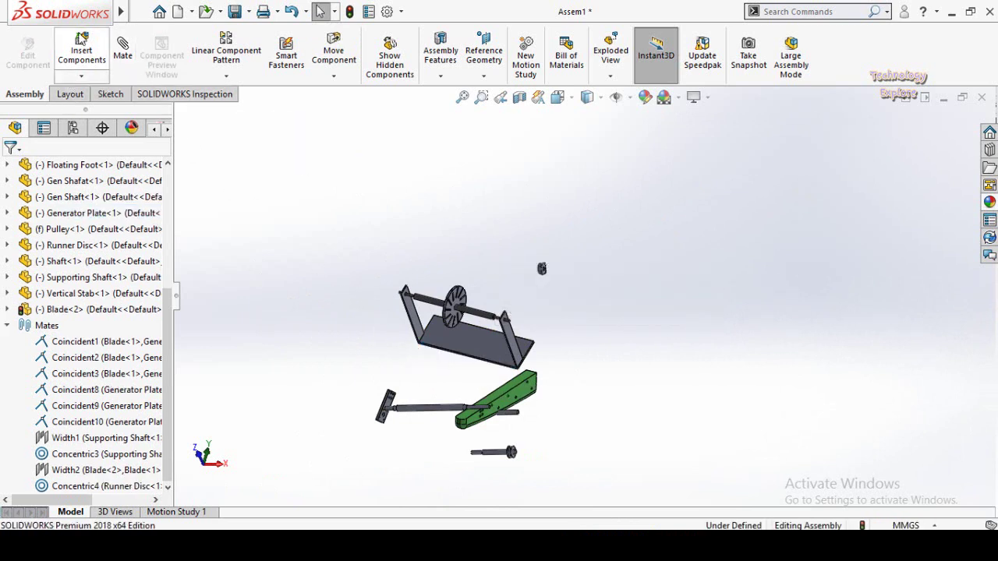
# Sketch a closed freeform spline loop on the assembly's Top Plane, beside the components, and exit the sketch
pyautogui.scroll(5, 124, 238)
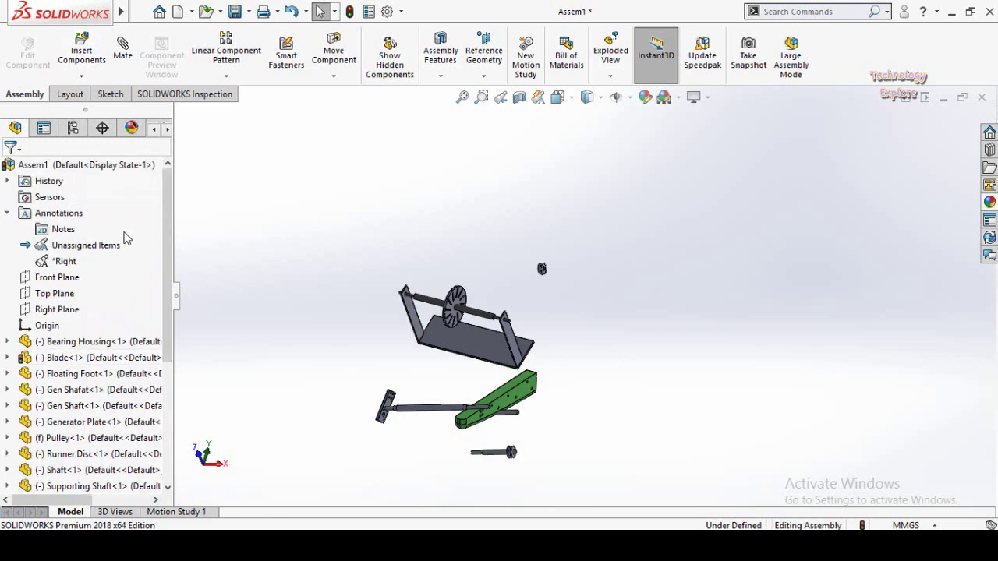
pyautogui.click(50, 294)
pyautogui.click(60, 271)
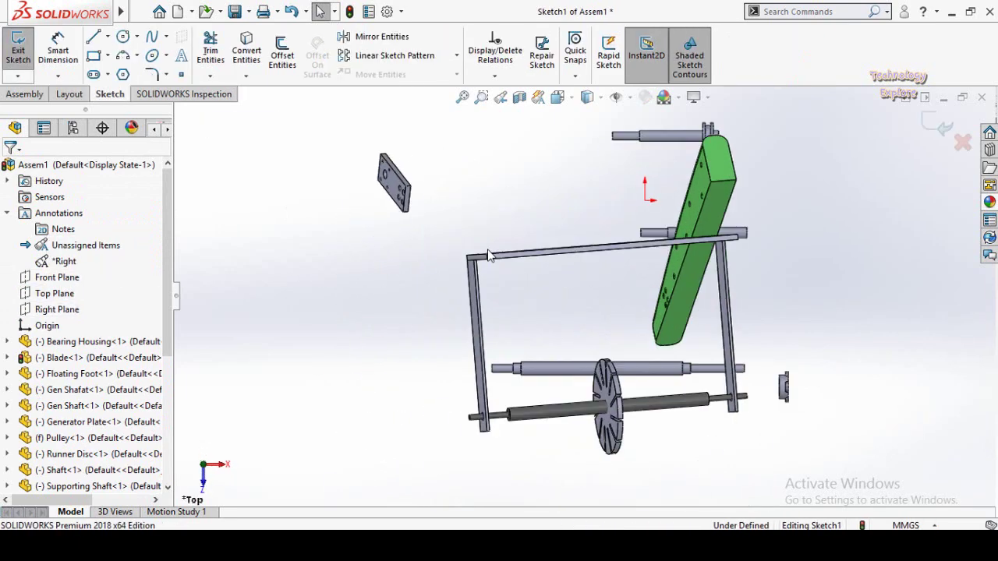
pyautogui.click(152, 38)
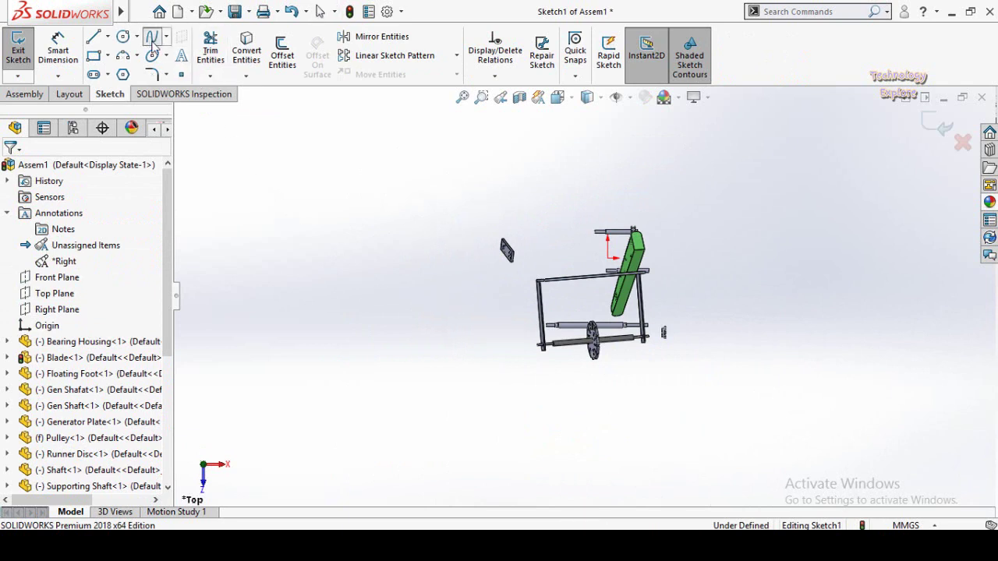
pyautogui.click(304, 242)
pyautogui.click(412, 262)
pyautogui.click(418, 357)
pyautogui.click(485, 394)
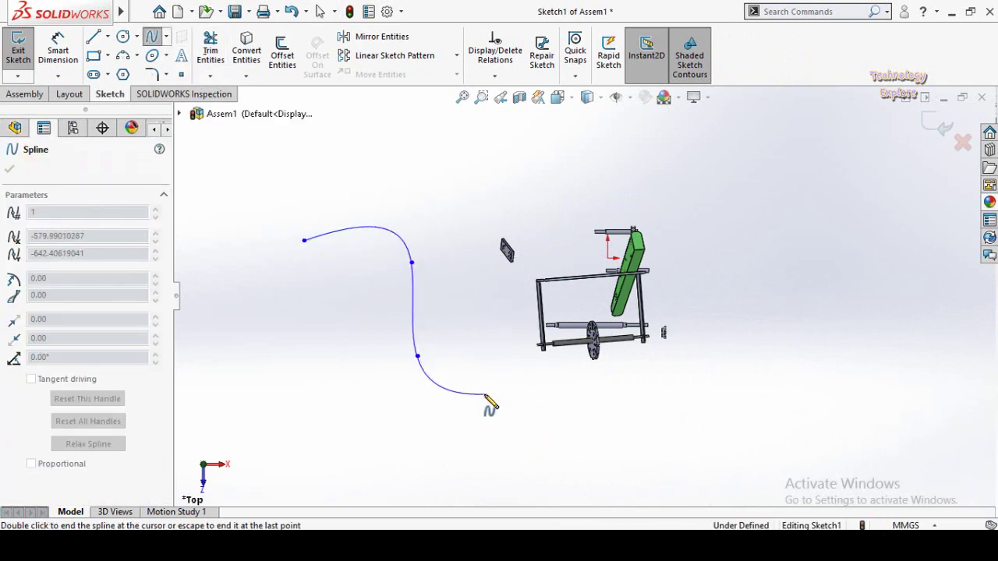
pyautogui.click(429, 456)
pyautogui.click(313, 380)
pyautogui.click(236, 334)
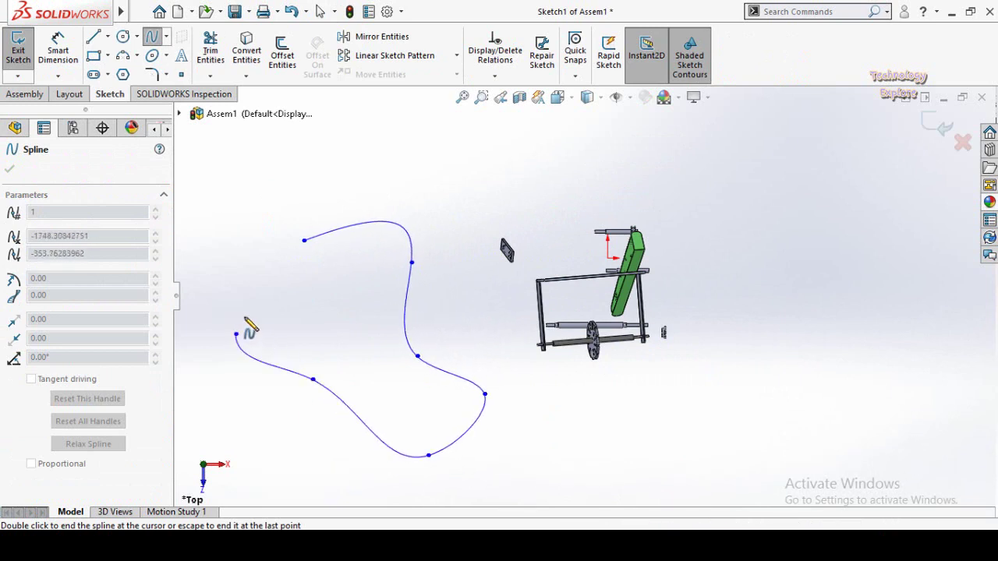
pyautogui.click(304, 241)
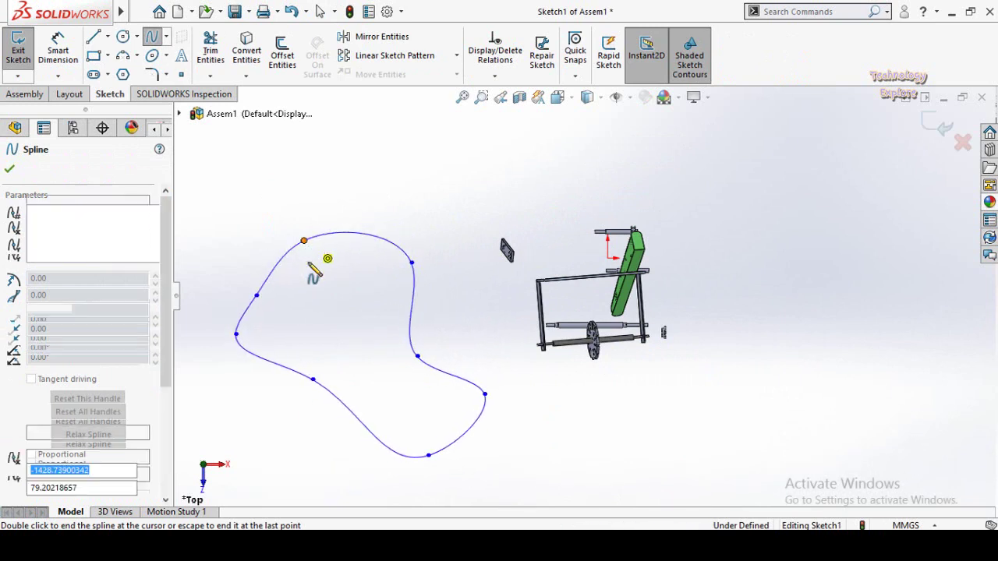
pyautogui.press('Escape')
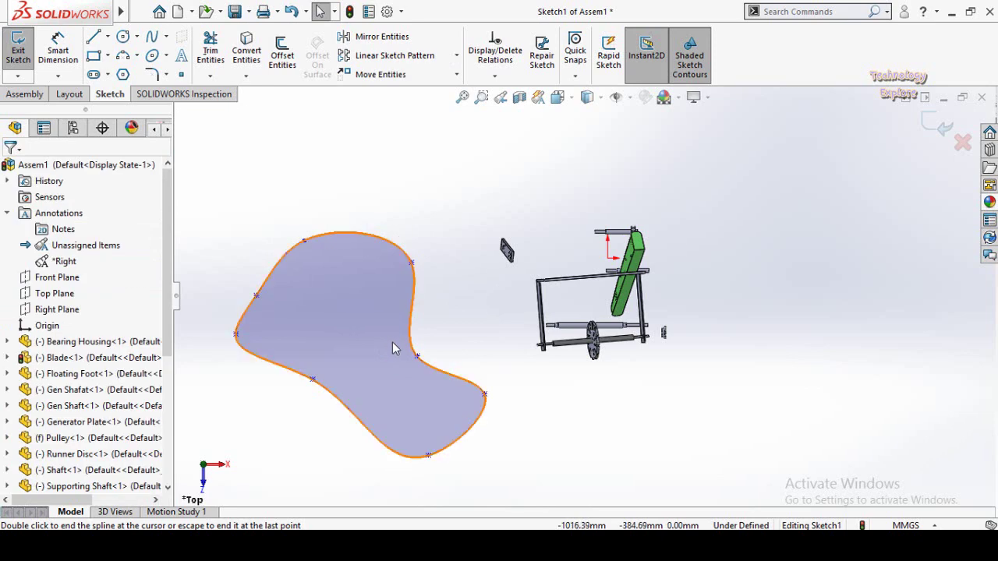
pyautogui.click(932, 127)
# Move the bearing housing over to the spline loop and check its position relative to the curve
pyautogui.moveTo(521, 360); pyautogui.dragTo(504, 230, button='middle')
pyautogui.scroll(-3, 663, 234)
pyautogui.moveTo(678, 223); pyautogui.dragTo(314, 357)
pyautogui.hotkey('ctrl', '8')
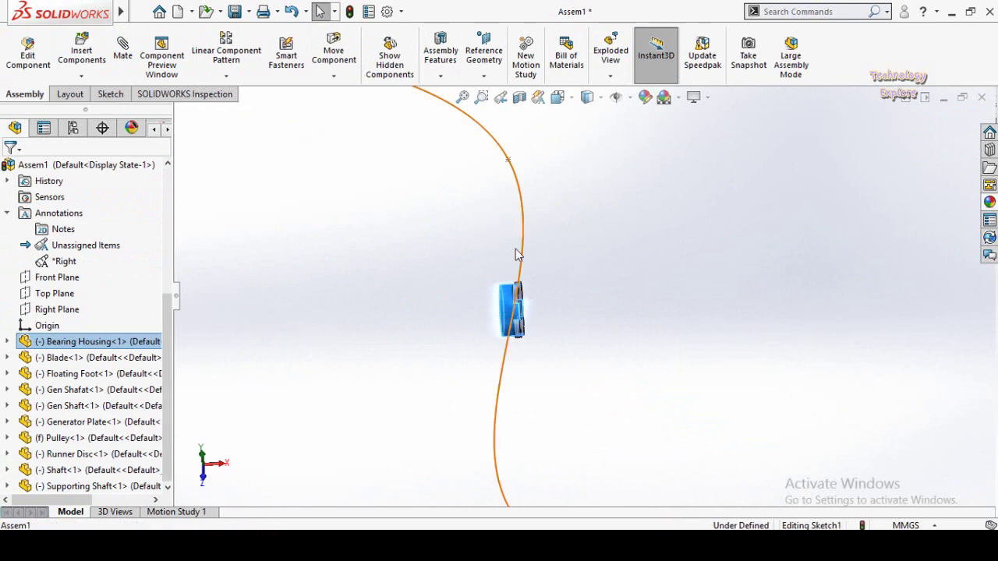
pyautogui.click(441, 335)
pyautogui.moveTo(529, 317); pyautogui.dragTo(644, 373, button='middle')
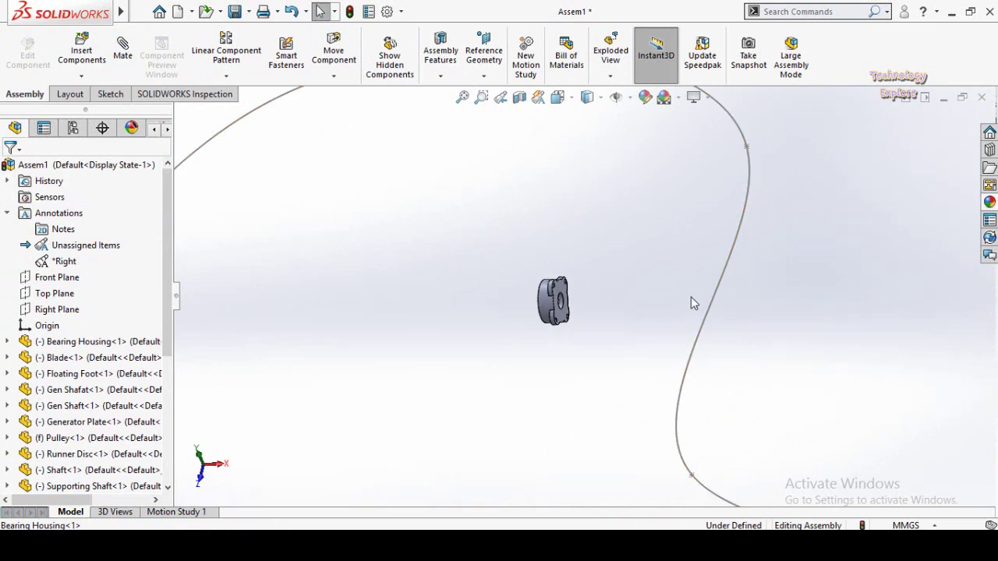
pyautogui.doubleClick(725, 277)
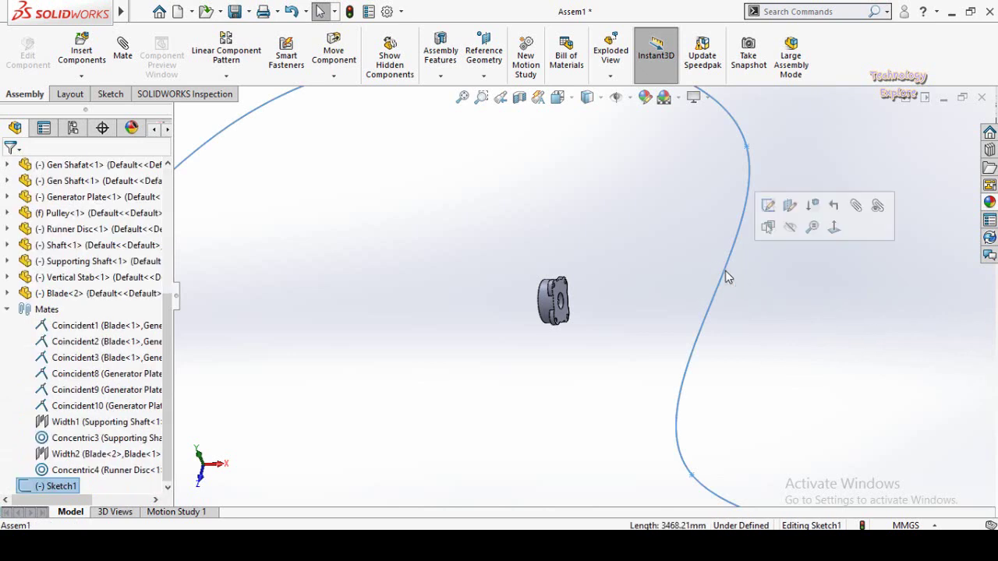
pyautogui.hotkey('ctrl', 'b')
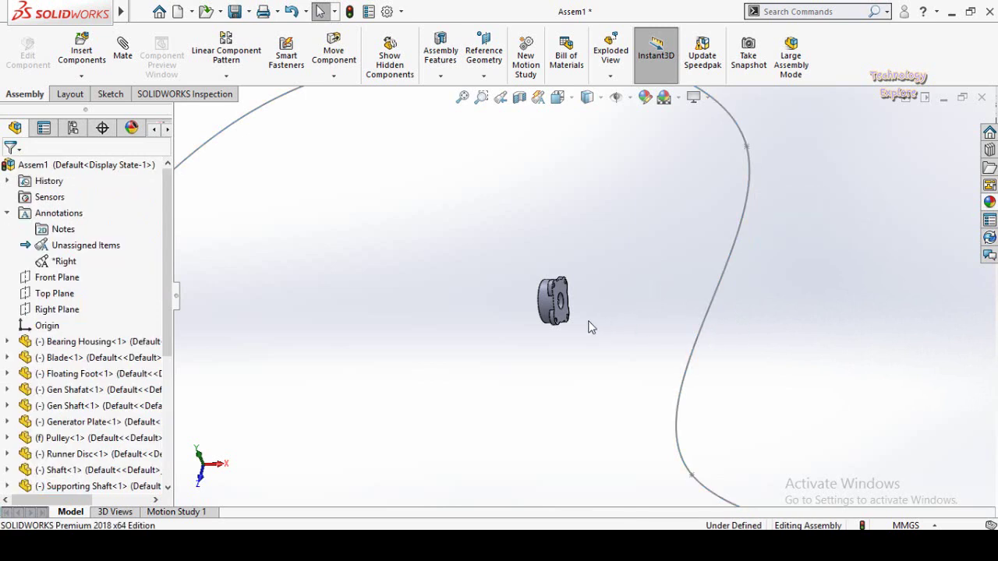
pyautogui.moveTo(593, 328); pyautogui.dragTo(589, 328, button='middle')
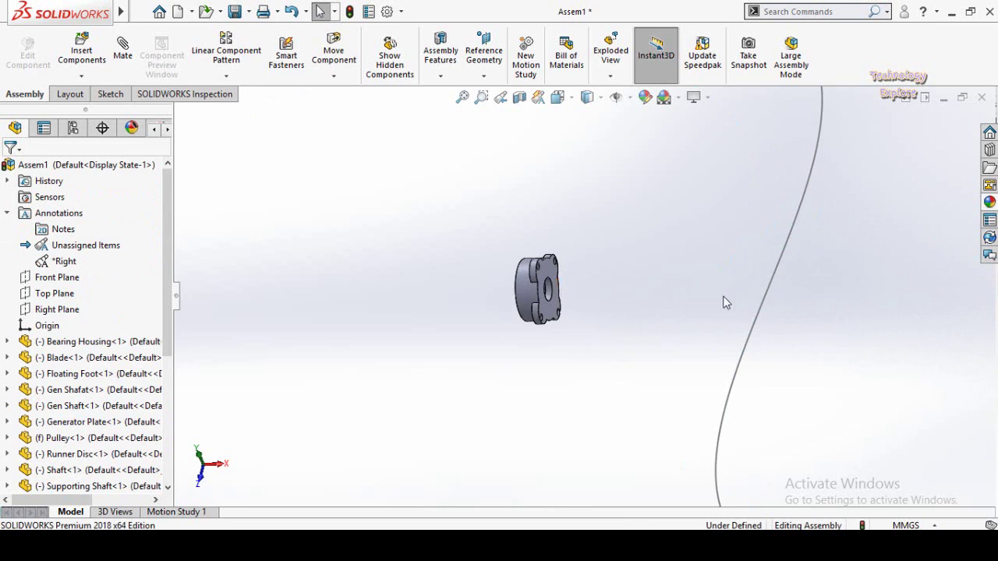
pyautogui.moveTo(595, 330)
pyautogui.mouseDown(button='middle')
pyautogui.moveTo(580, 305)
pyautogui.moveTo(524, 310)
pyautogui.mouseUp(button='middle')
pyautogui.click(526, 312)
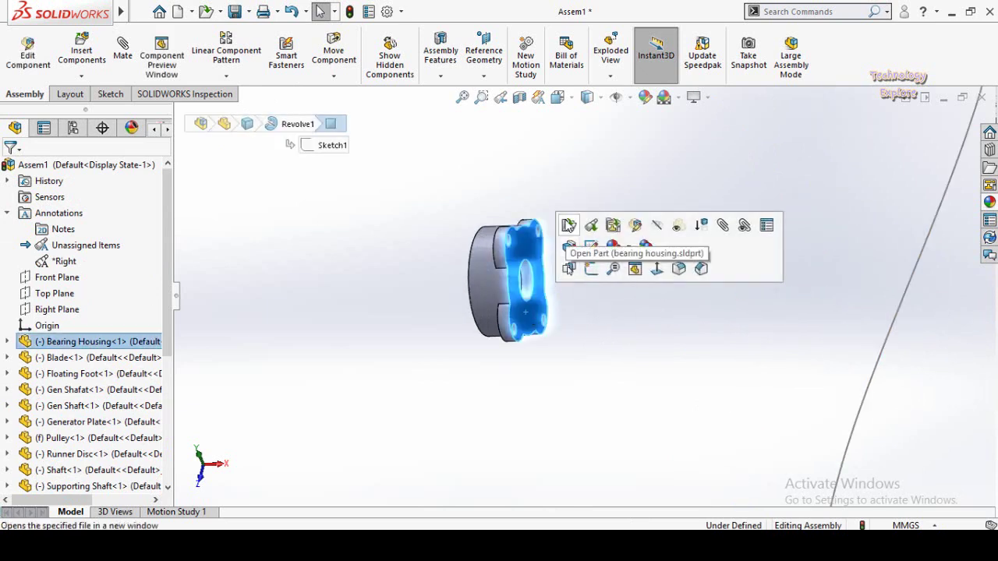
pyautogui.click(569, 227)
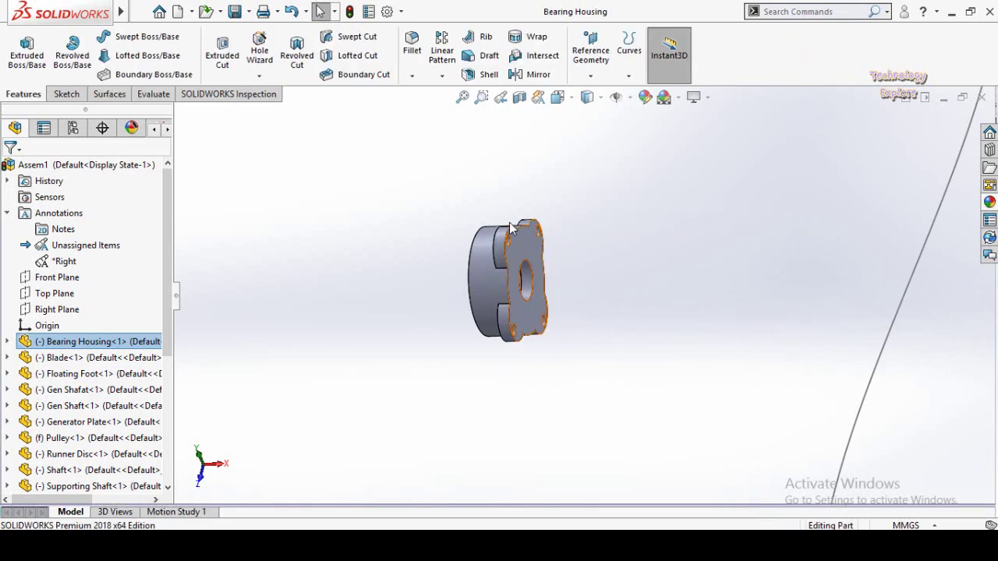
pyautogui.click(983, 96)
pyautogui.moveTo(497, 382); pyautogui.dragTo(509, 300, button='middle')
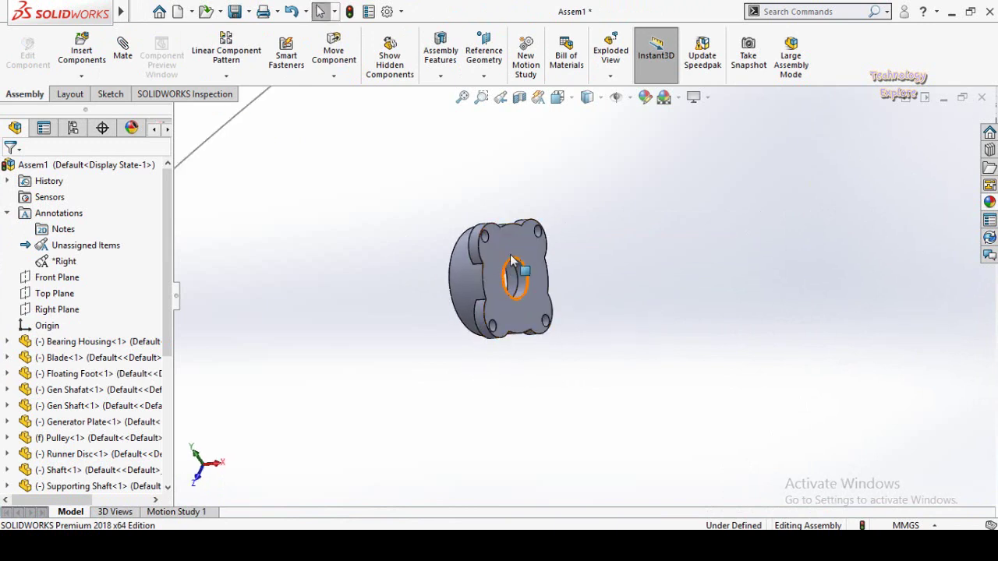
pyautogui.moveTo(538, 265); pyautogui.dragTo(526, 346, button='middle')
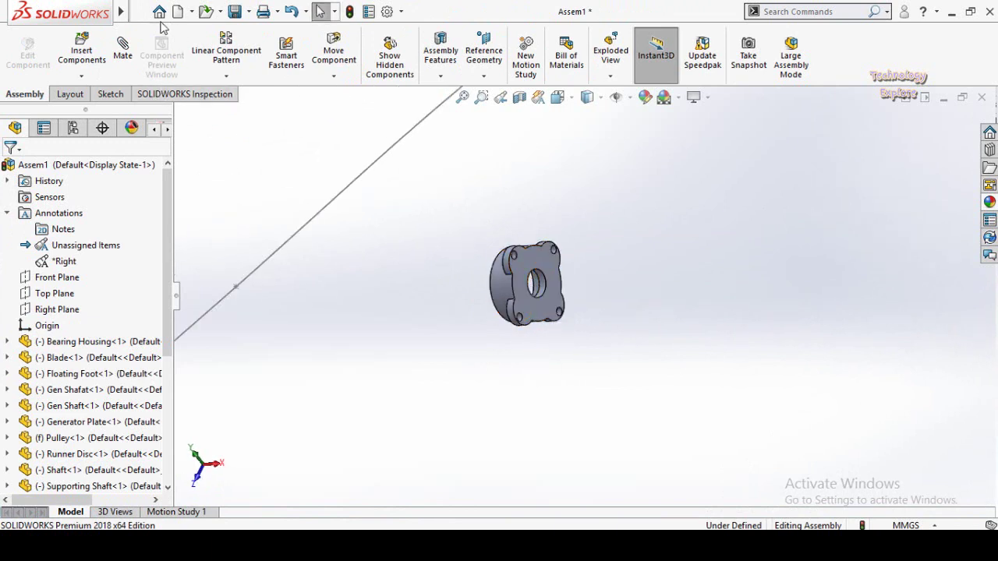
pyautogui.click(140, 11)
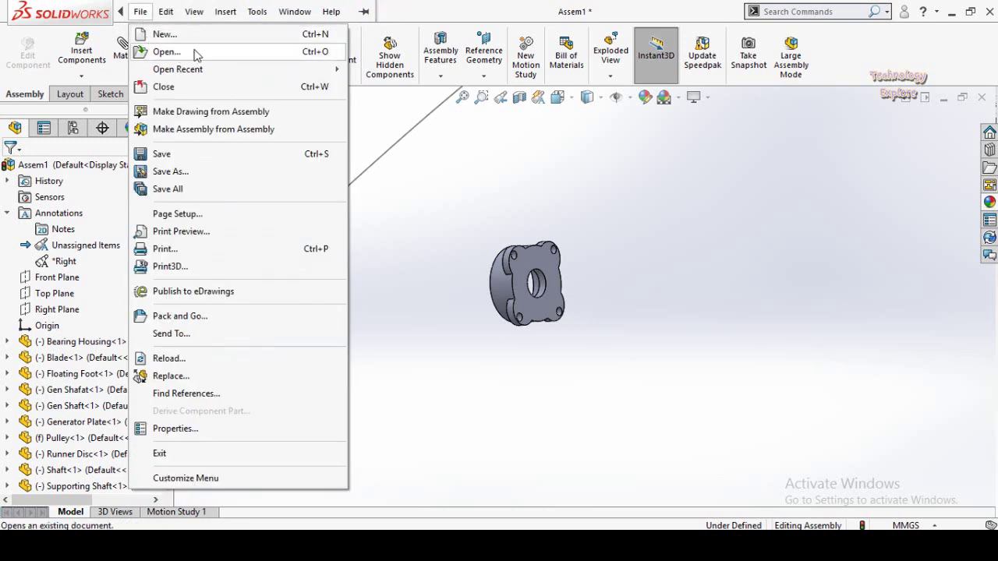
pyautogui.click(567, 227)
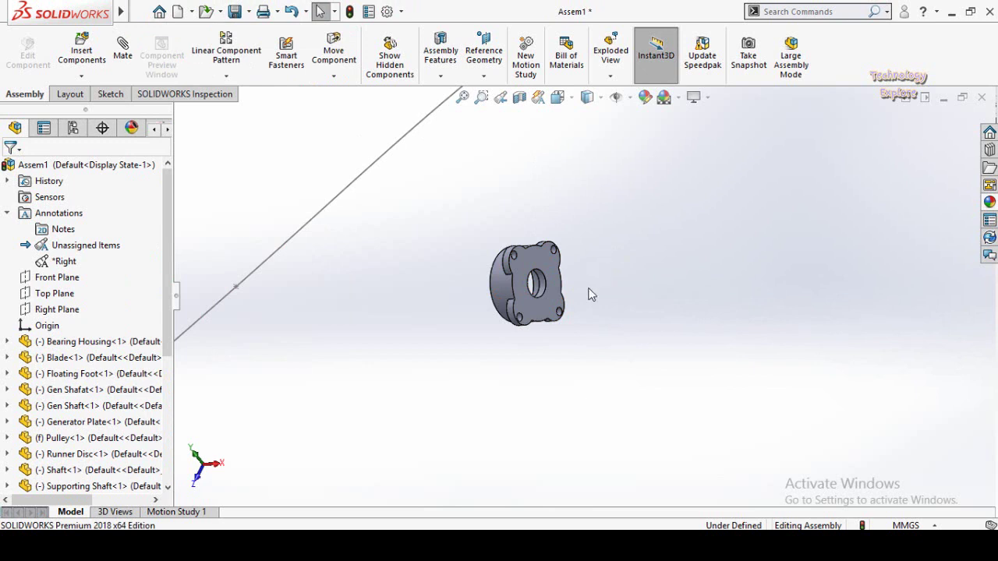
# Open the bearing housing part in its own window from the assembly
pyautogui.click(521, 300)
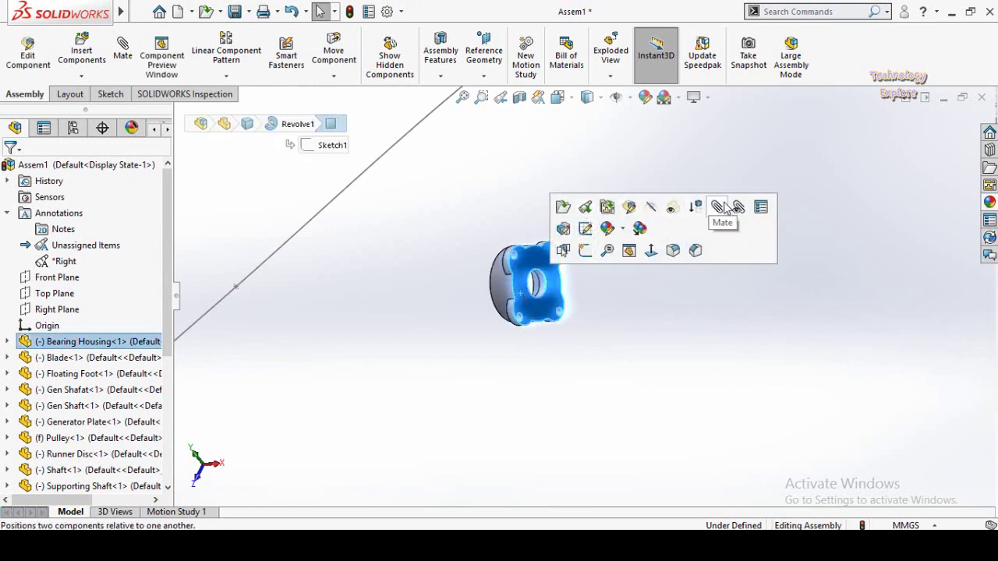
pyautogui.click(563, 207)
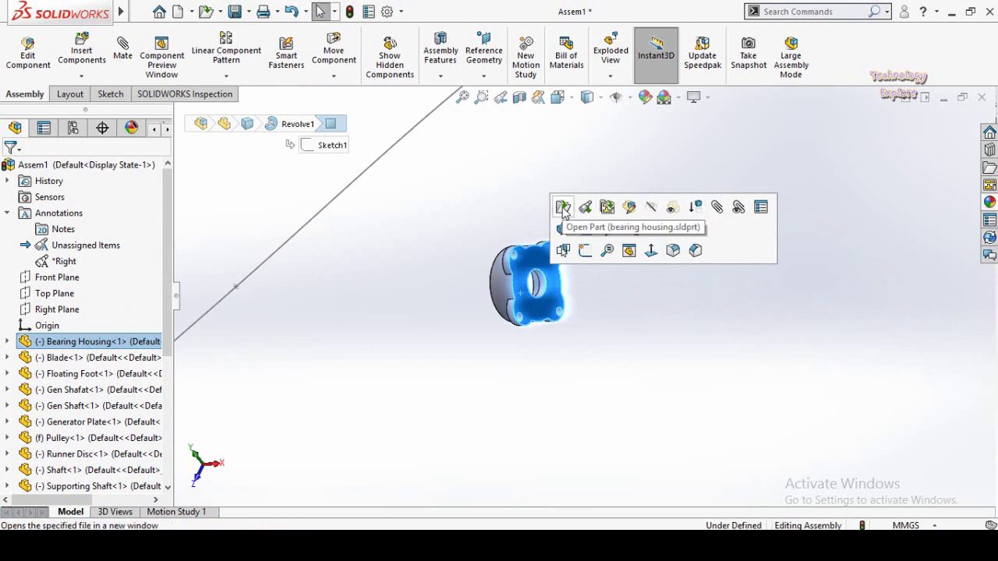
pyautogui.click(563, 207)
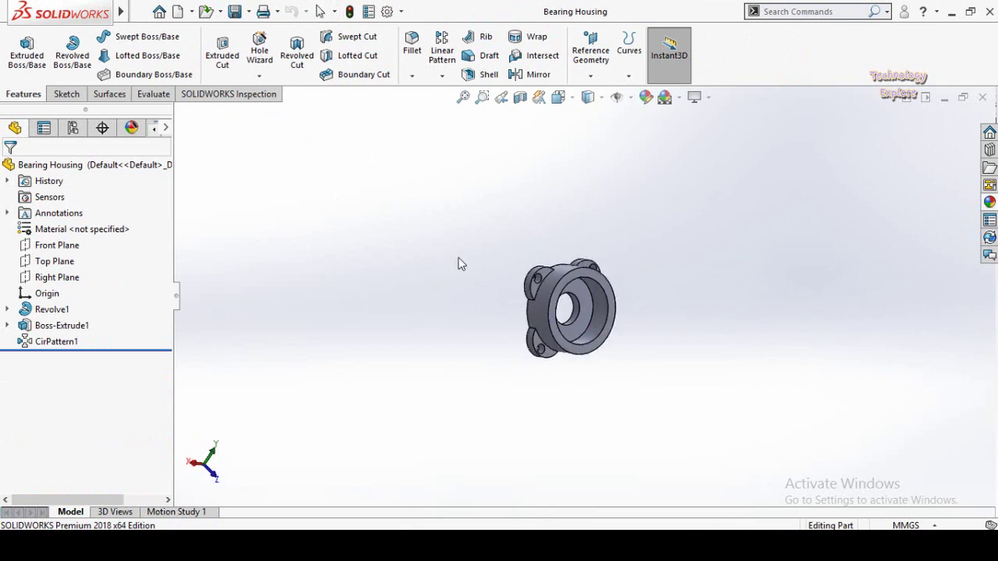
pyautogui.scroll(-2, 633, 354)
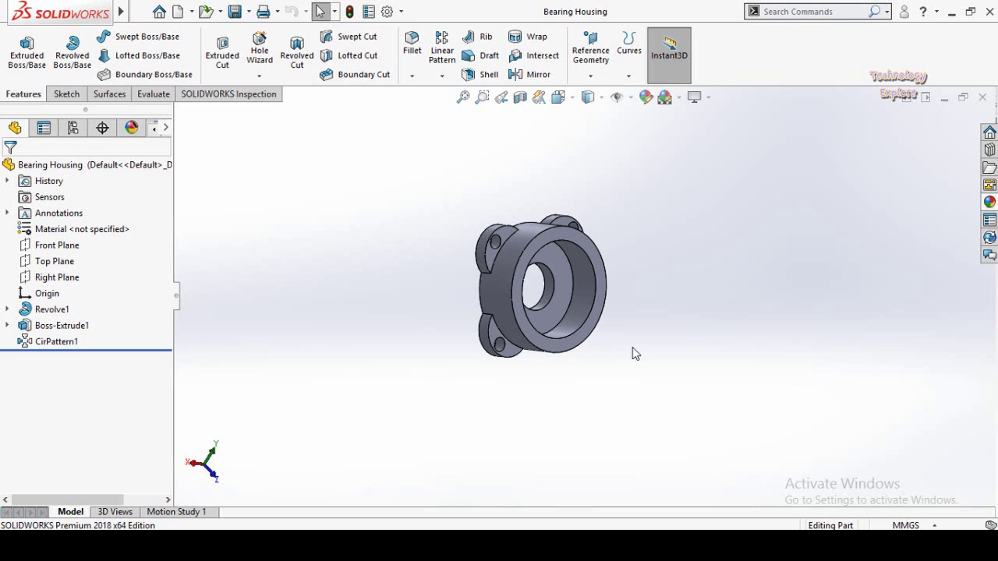
# Sketch a point at the origin on the bearing housing's outer ring face and exit the sketch
pyautogui.click(577, 343)
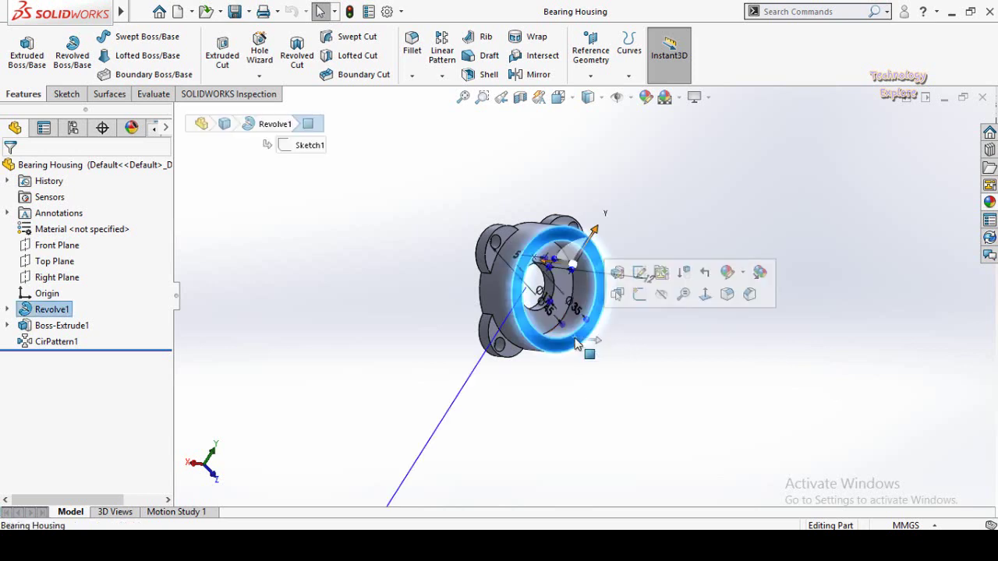
pyautogui.click(637, 300)
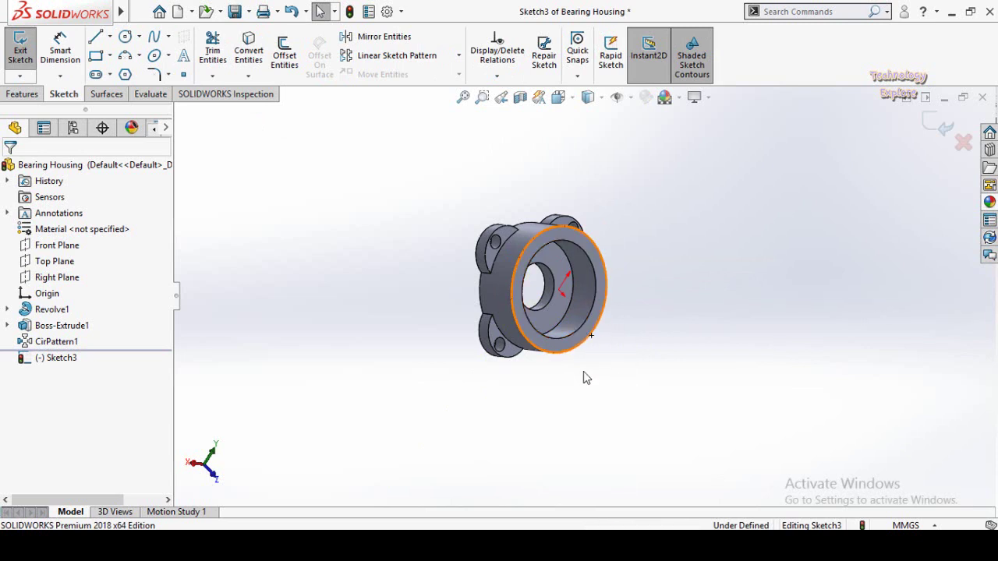
pyautogui.hotkey('ctrl', '8')
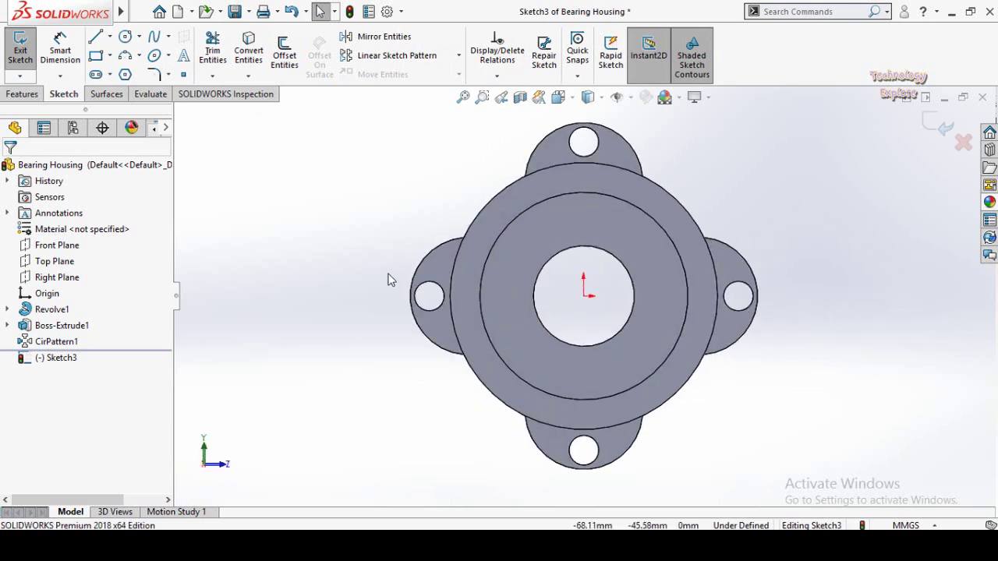
pyautogui.click(183, 74)
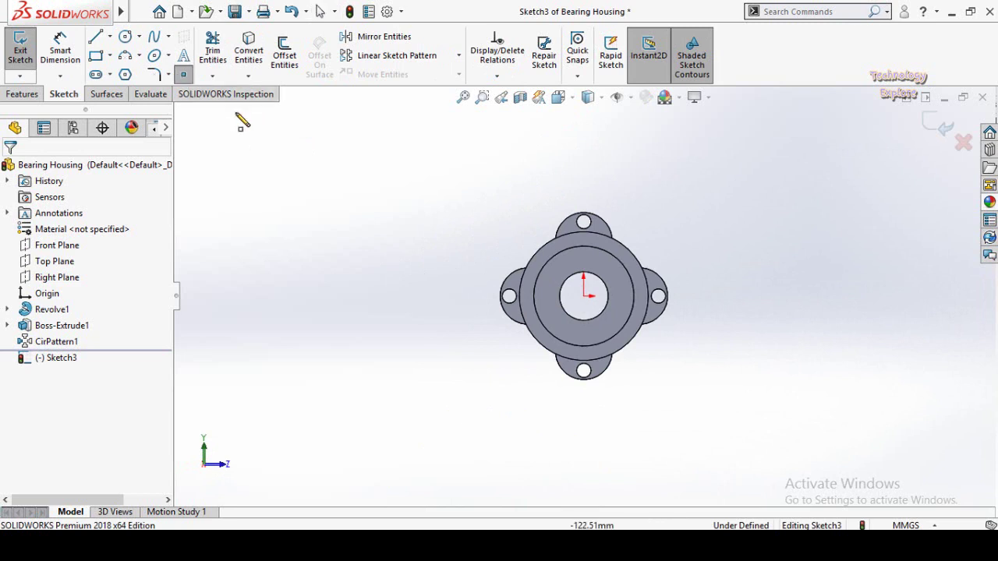
pyautogui.click(584, 296)
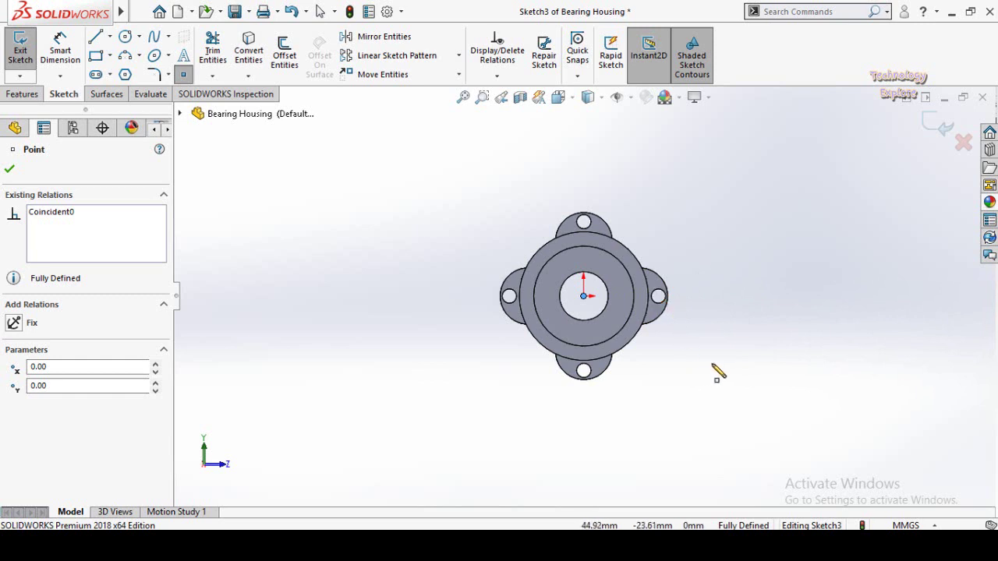
pyautogui.press('Escape')
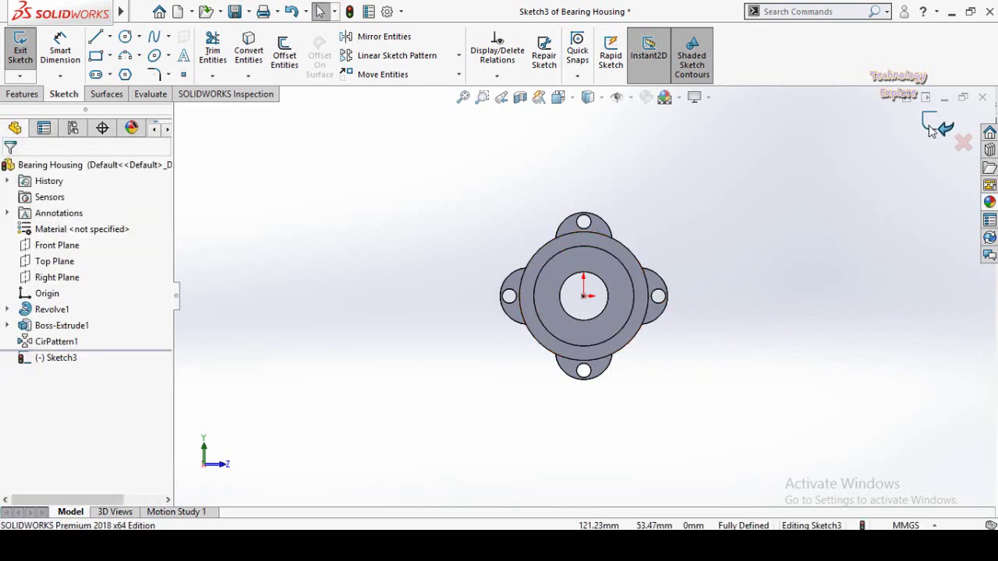
pyautogui.click(929, 127)
# Sketch a second point at the bore's centre on the bearing housing's flat flange face and exit the sketch
pyautogui.scroll(3, 789, 255)
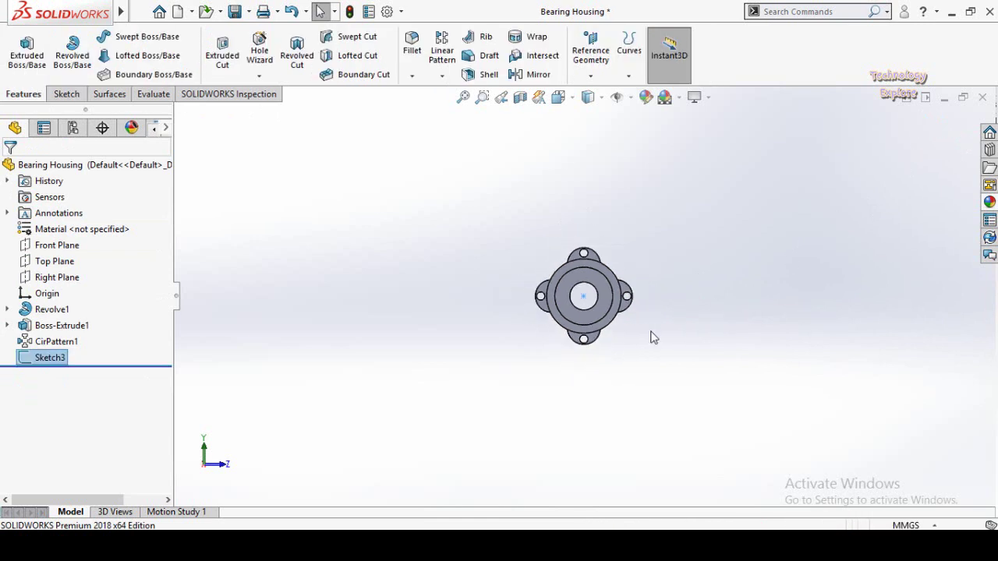
pyautogui.moveTo(472, 283)
pyautogui.mouseDown(button='middle')
pyautogui.moveTo(658, 381)
pyautogui.moveTo(593, 383)
pyautogui.mouseUp(button='middle')
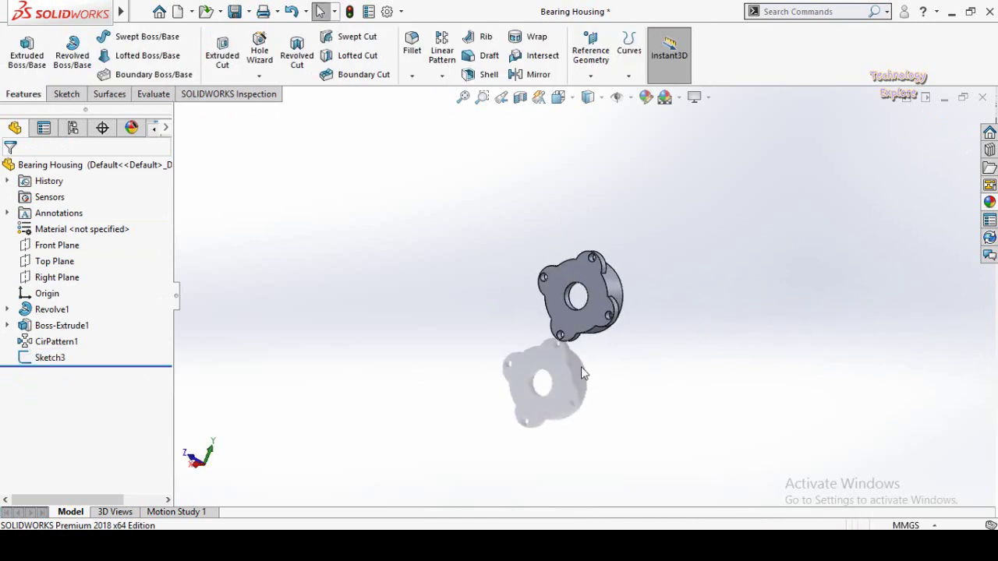
pyautogui.scroll(-3, 562, 307)
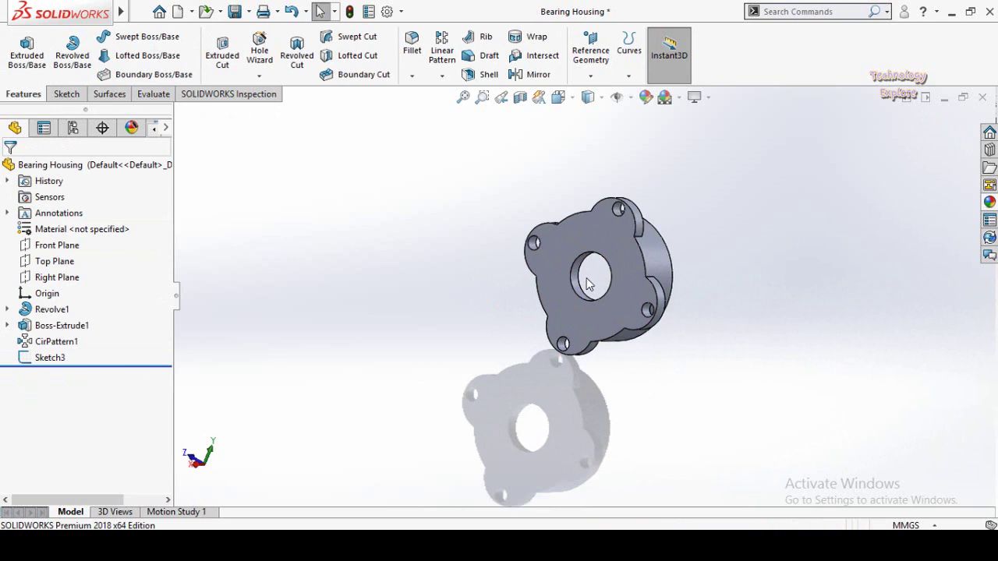
pyautogui.click(570, 286)
pyautogui.click(616, 234)
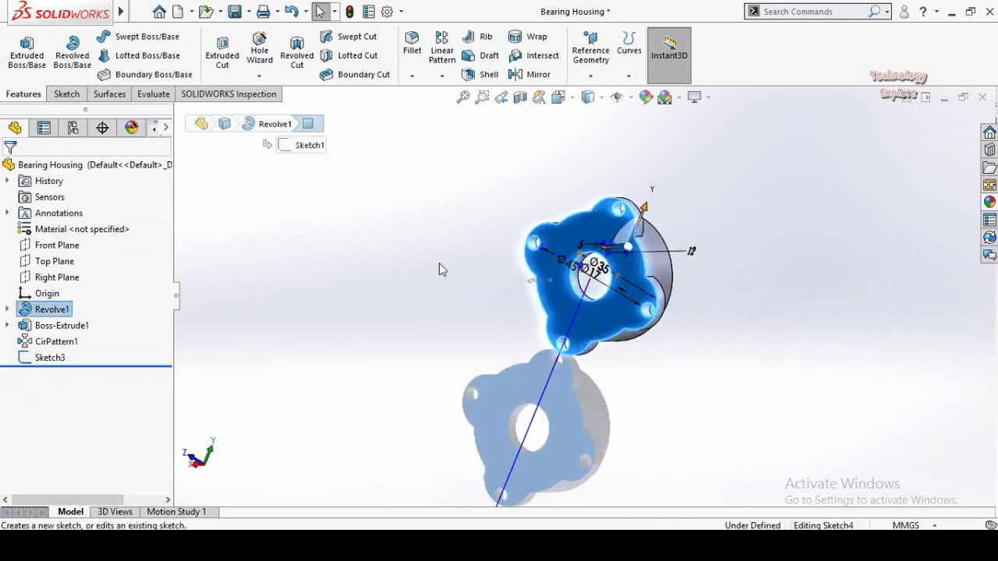
pyautogui.click(183, 74)
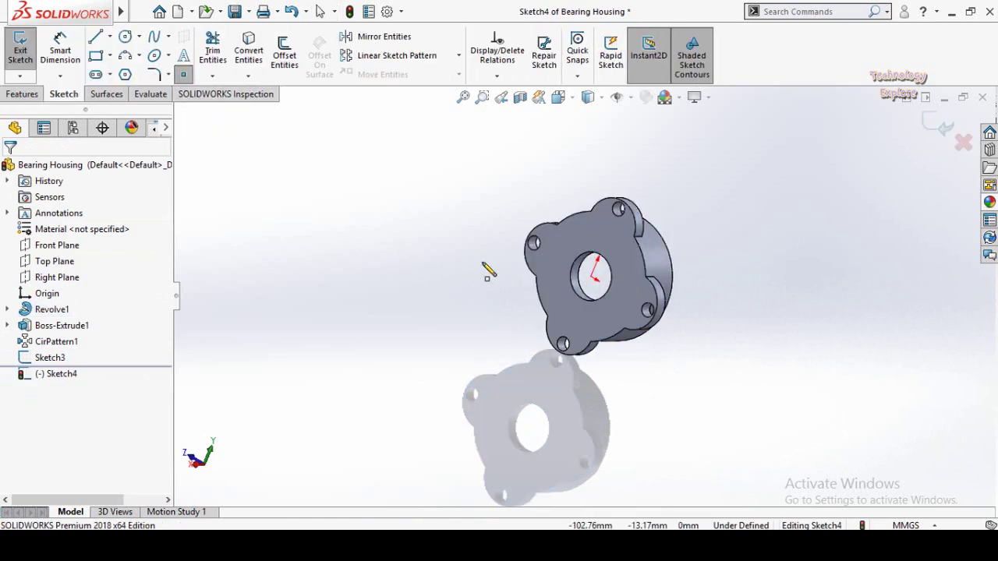
pyautogui.click(590, 277)
pyautogui.click(936, 125)
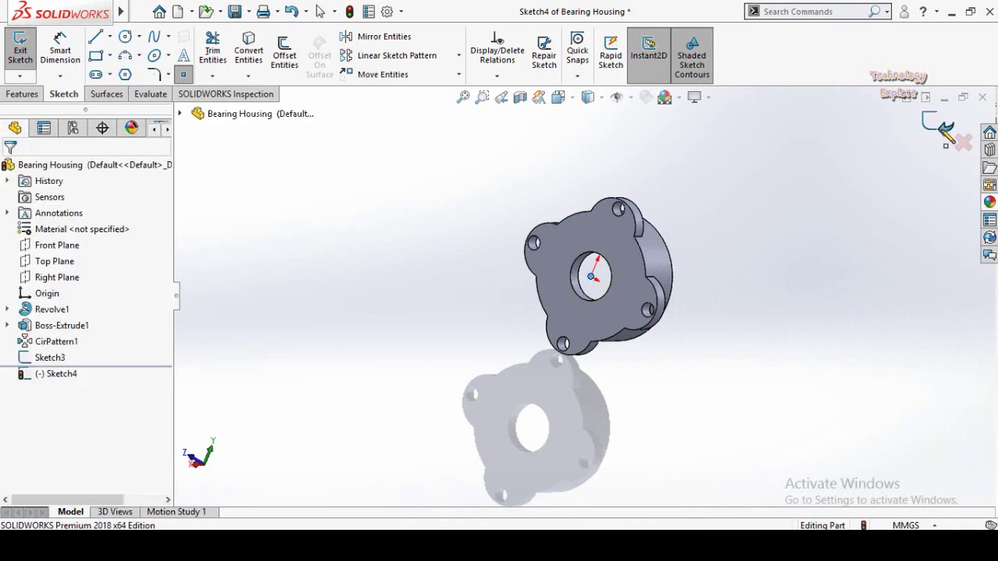
pyautogui.click(866, 232)
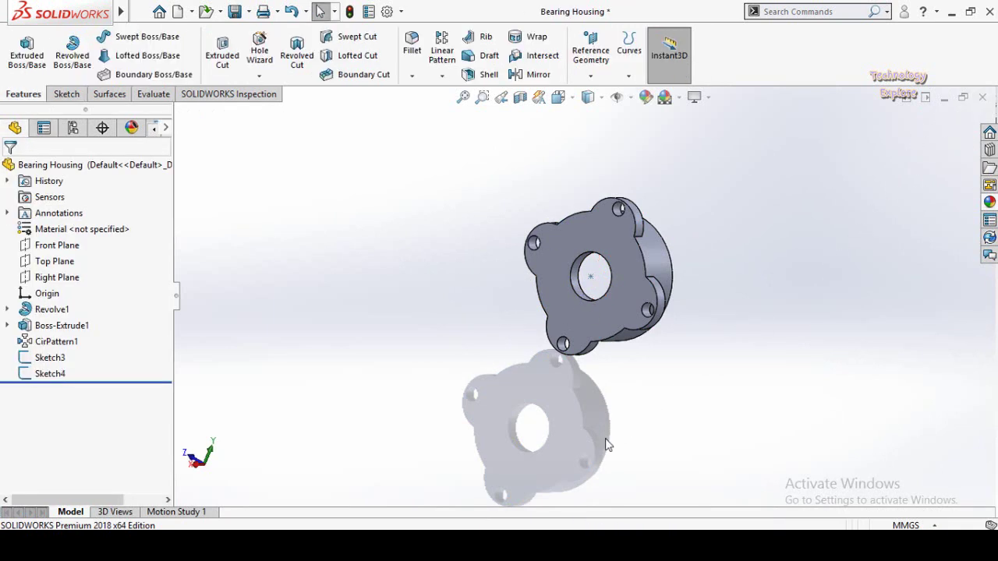
# Return to the assembly and check the two sketch points inside the bearing housing's bore
pyautogui.click(468, 490)
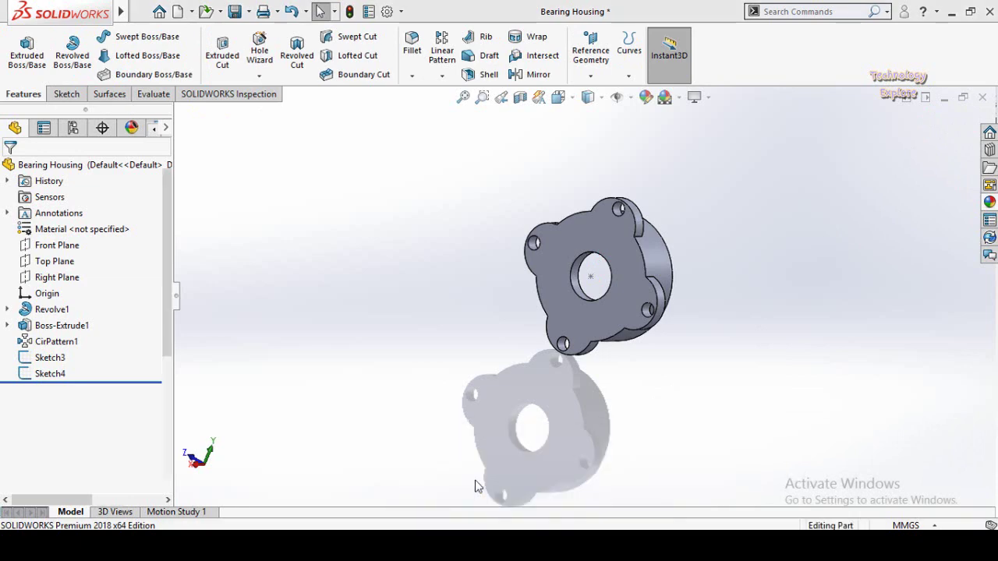
pyautogui.scroll(3, 546, 305)
pyautogui.moveTo(546, 306)
pyautogui.mouseDown(button='middle')
pyautogui.moveTo(518, 331)
pyautogui.moveTo(465, 324)
pyautogui.moveTo(513, 345)
pyautogui.moveTo(541, 316)
pyautogui.mouseUp(button='middle')
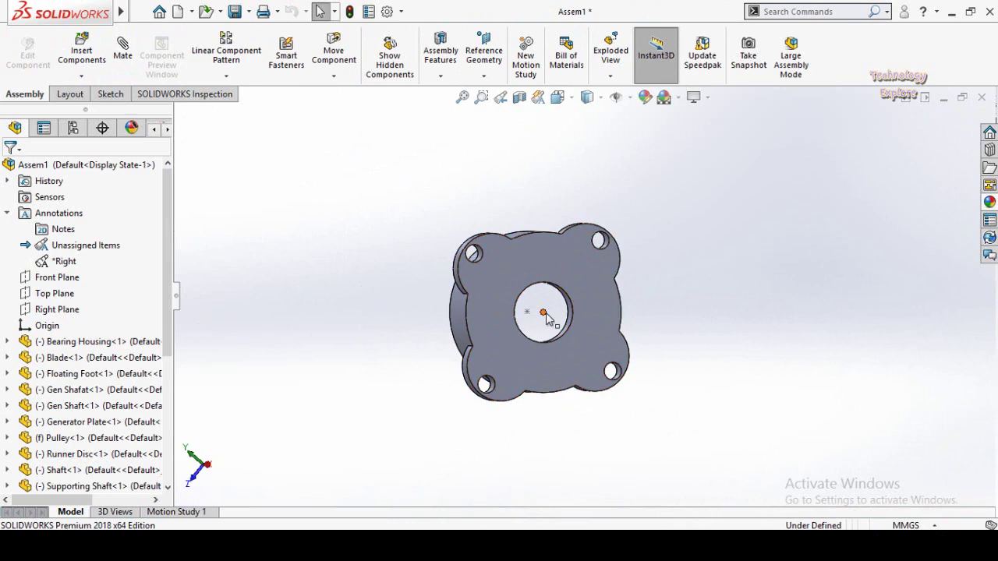
pyautogui.click(537, 317)
pyautogui.click(530, 320)
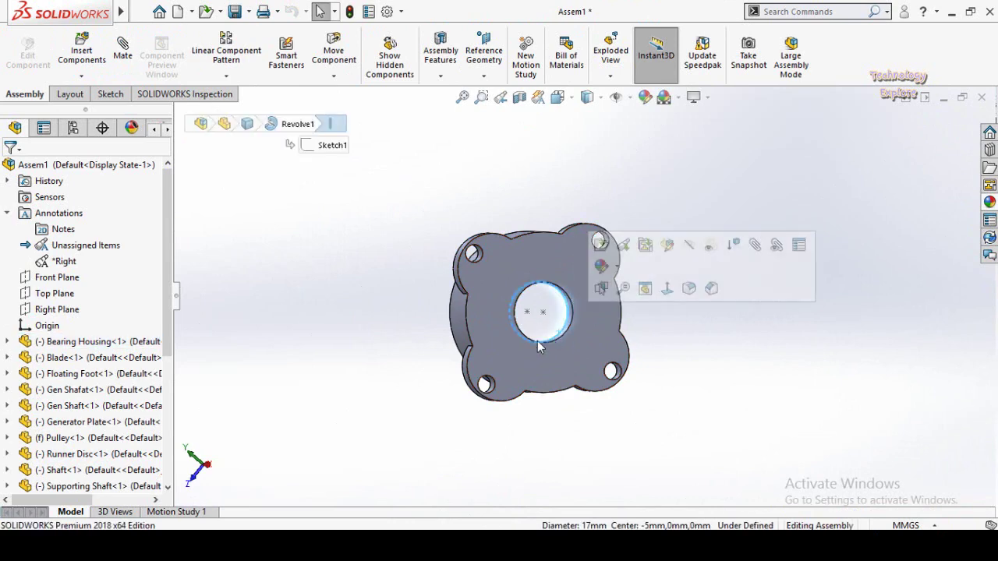
# Move the bearing housing close beside the spline loop
pyautogui.scroll(5, 437, 403)
pyautogui.scroll(3, 436, 402)
pyautogui.scroll(-4, 598, 333)
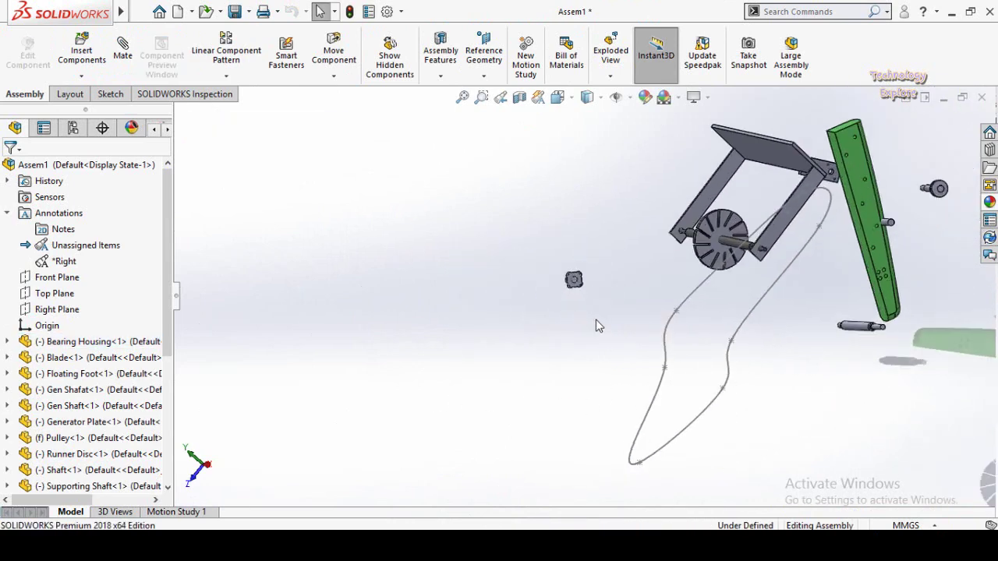
pyautogui.click(561, 265)
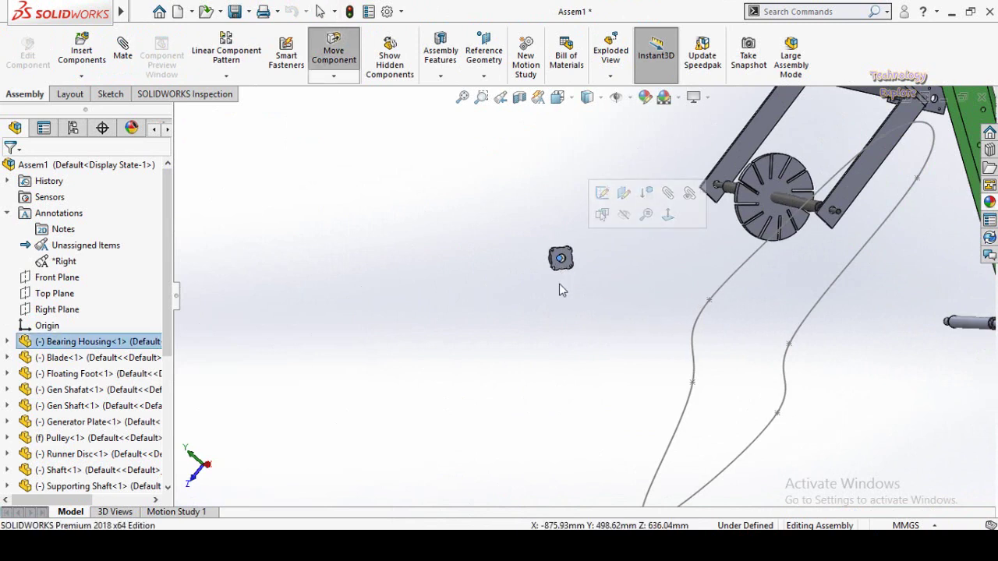
pyautogui.moveTo(554, 265); pyautogui.dragTo(663, 328)
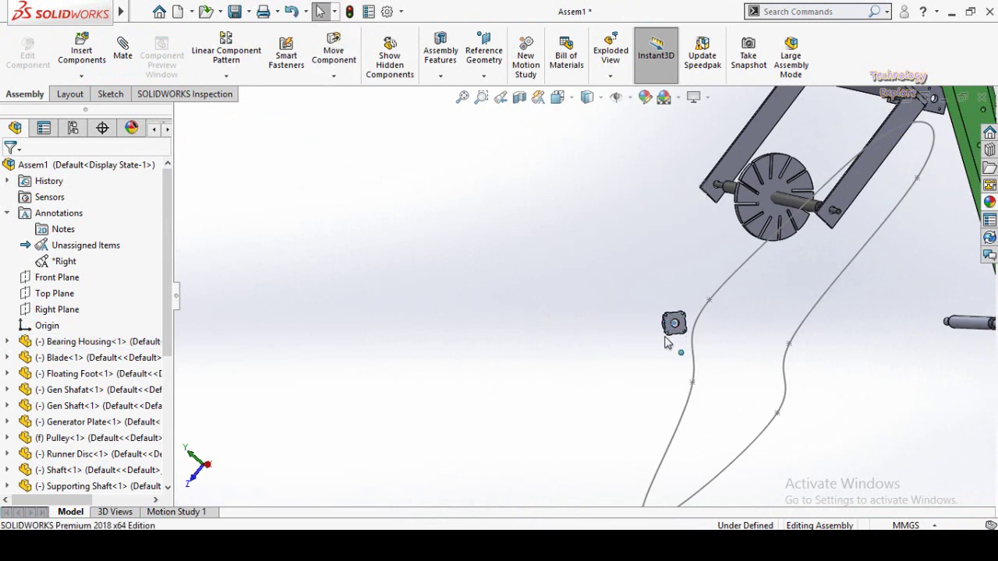
pyautogui.scroll(-3, 704, 322)
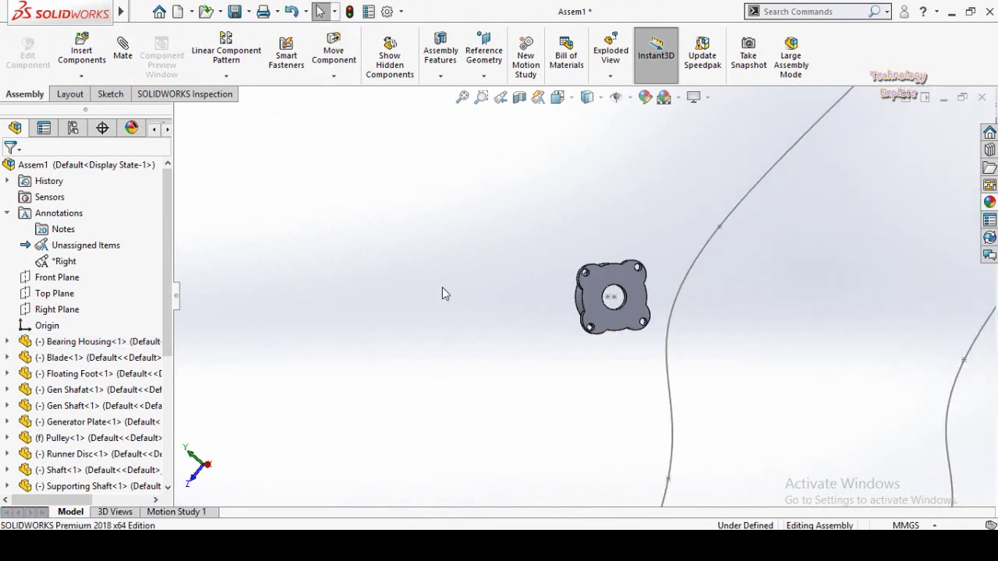
# Start a Path Mate and select the sketch point on the bearing housing's flat flange face as the component vertex
pyautogui.click(122, 49)
pyautogui.scroll(-3, 4, 278)
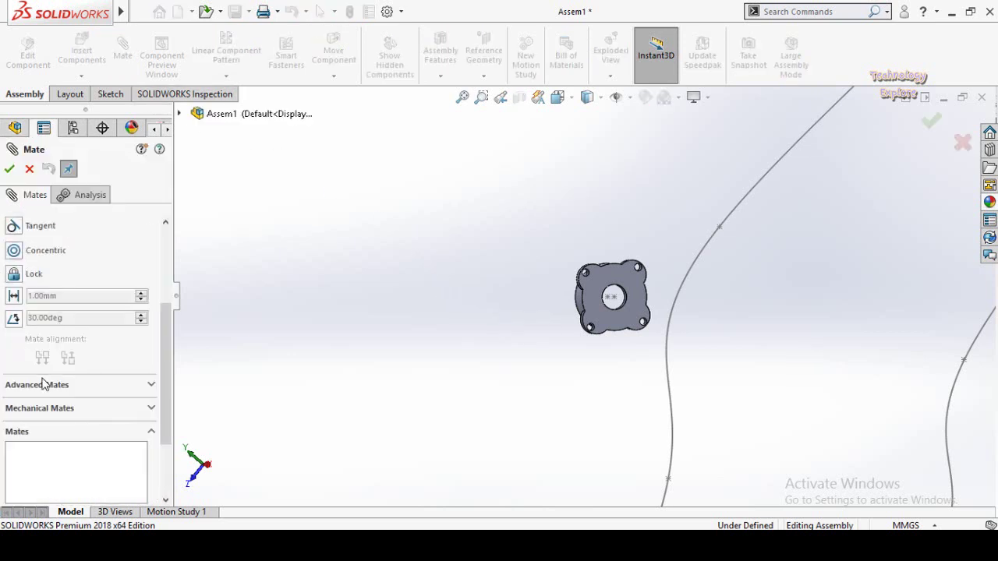
pyautogui.scroll(-2, 43, 382)
pyautogui.scroll(2, 4, 278)
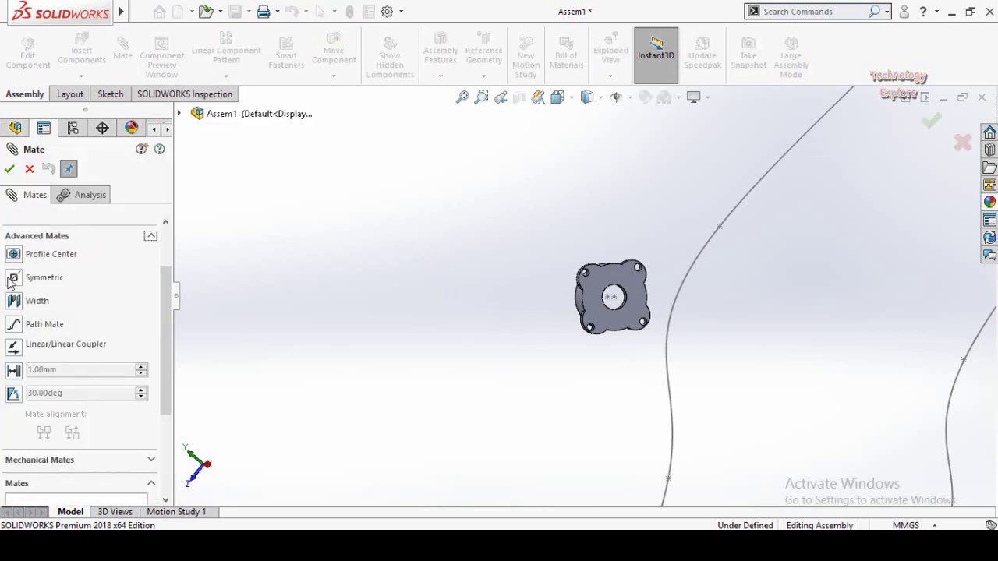
pyautogui.click(14, 326)
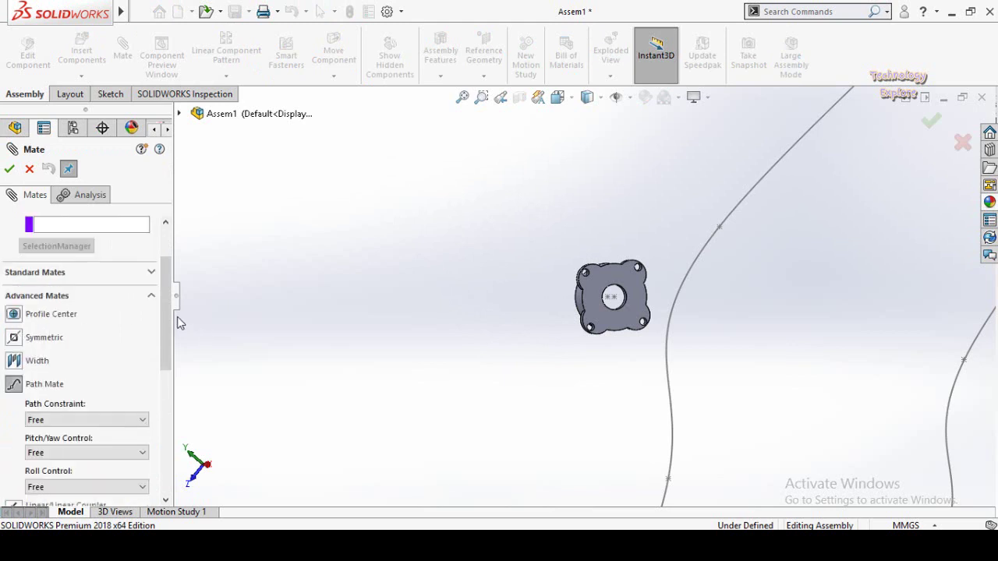
pyautogui.moveTo(164, 309); pyautogui.dragTo(160, 276)
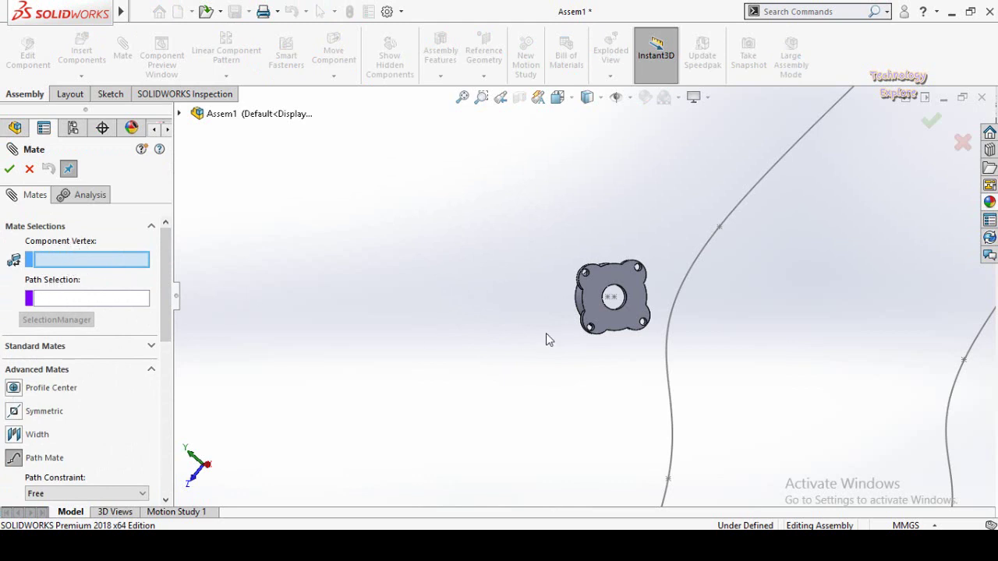
pyautogui.scroll(-3, 536, 310)
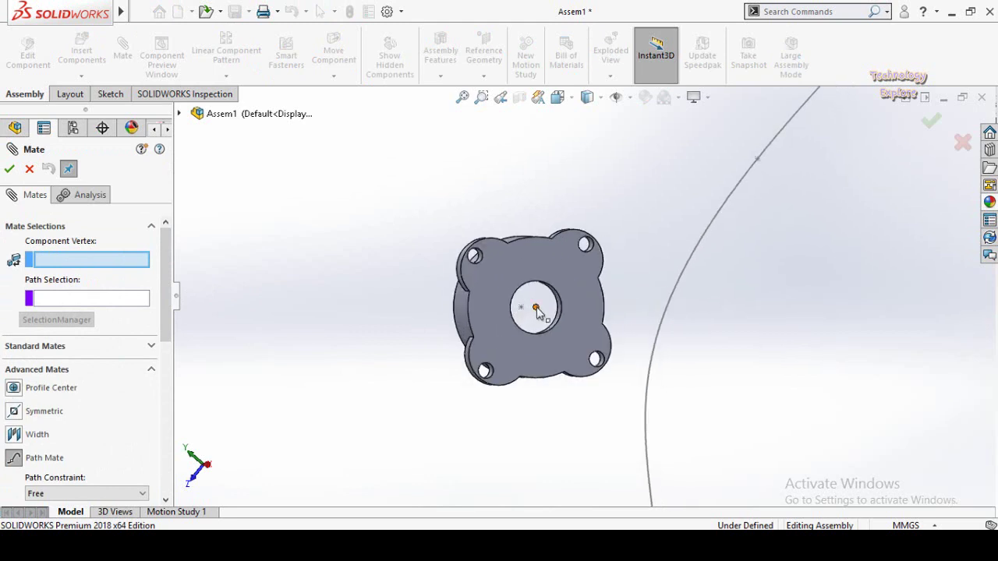
pyautogui.click(535, 308)
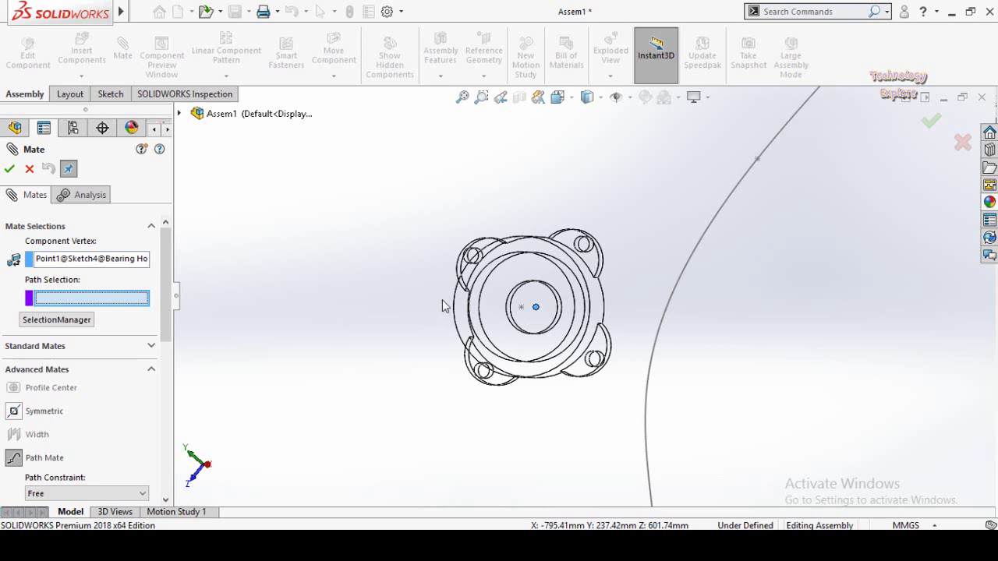
# Use the SelectionManager to select the whole spline as a closed loop for the path, and finish the path mate
pyautogui.scroll(3, 580, 296)
pyautogui.scroll(5, 640, 267)
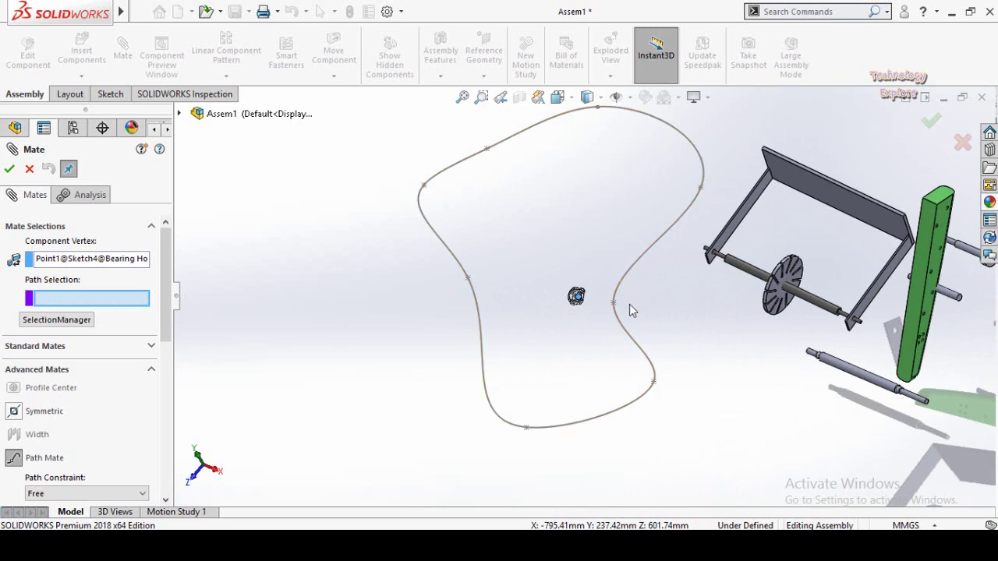
pyautogui.scroll(-2, 629, 303)
pyautogui.scroll(2, 634, 305)
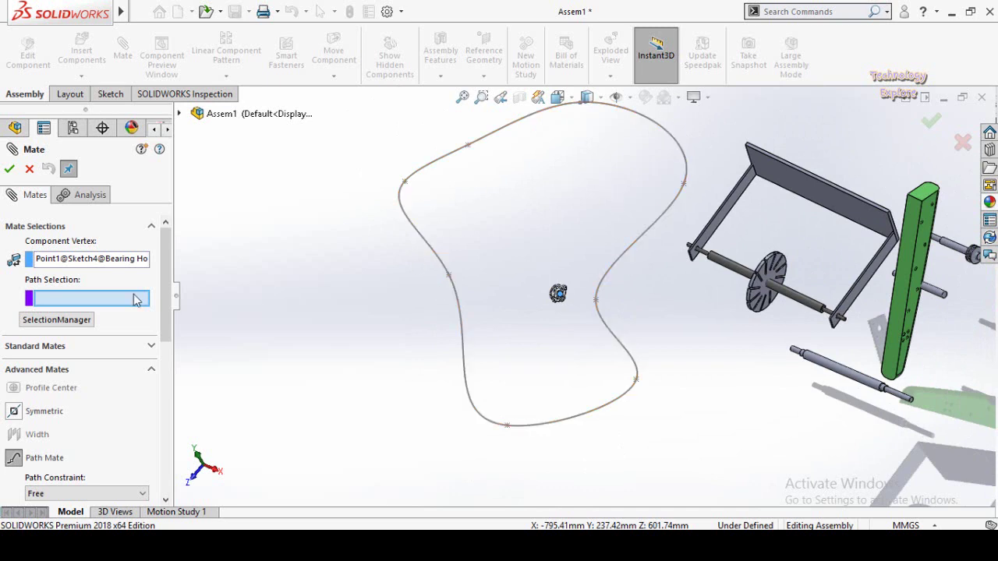
pyautogui.click(34, 323)
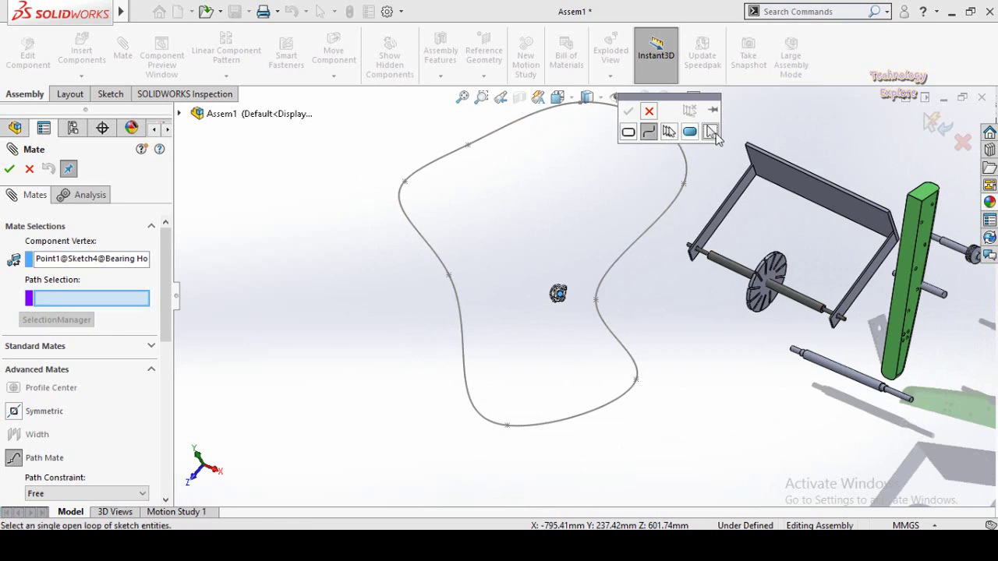
pyautogui.click(628, 132)
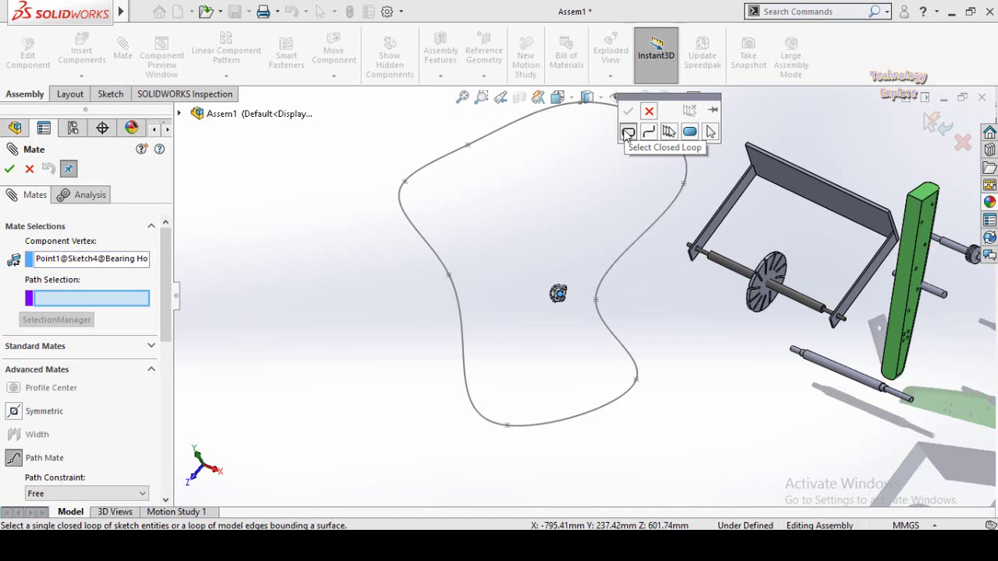
pyautogui.click(642, 233)
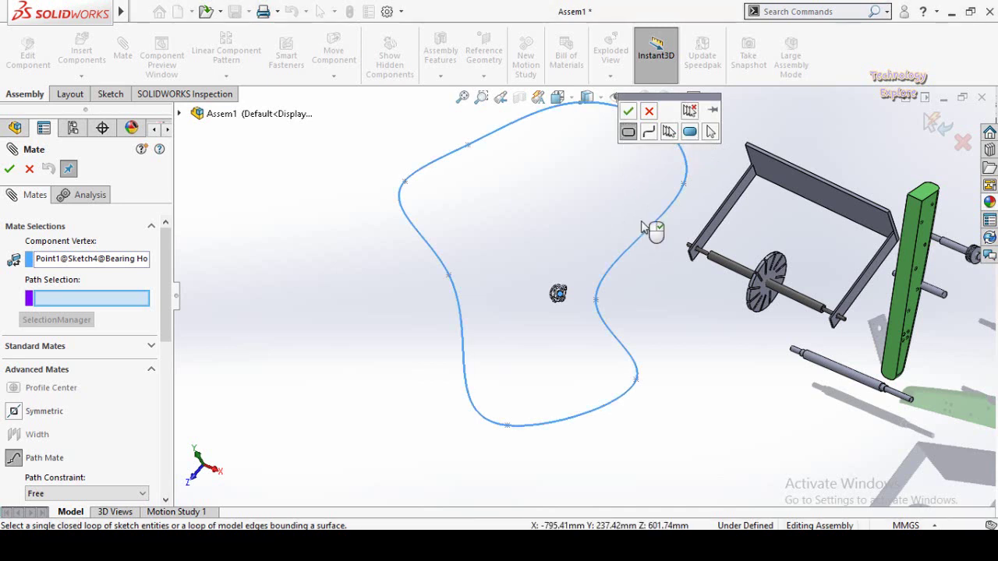
pyautogui.click(628, 111)
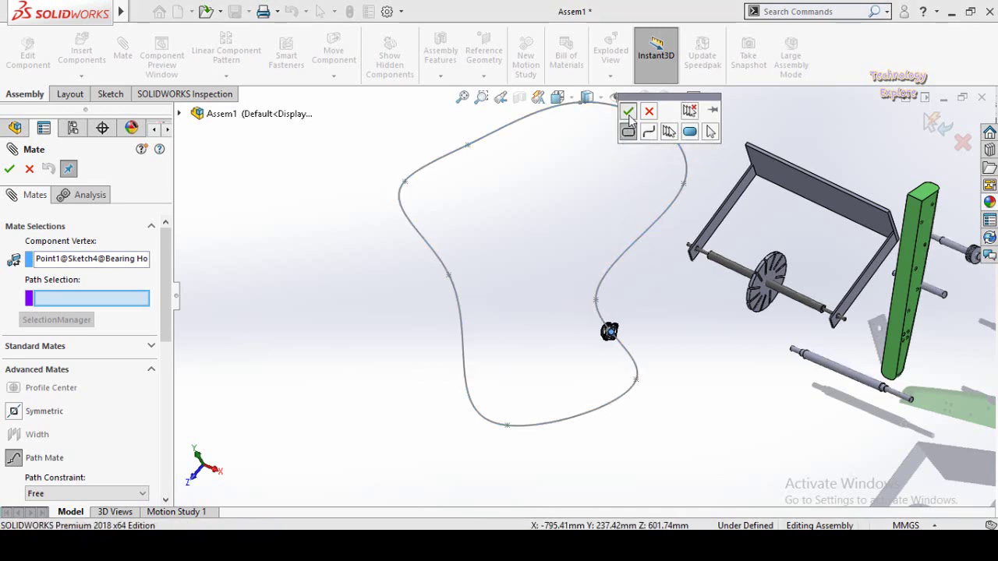
pyautogui.click(10, 170)
pyautogui.click(10, 170)
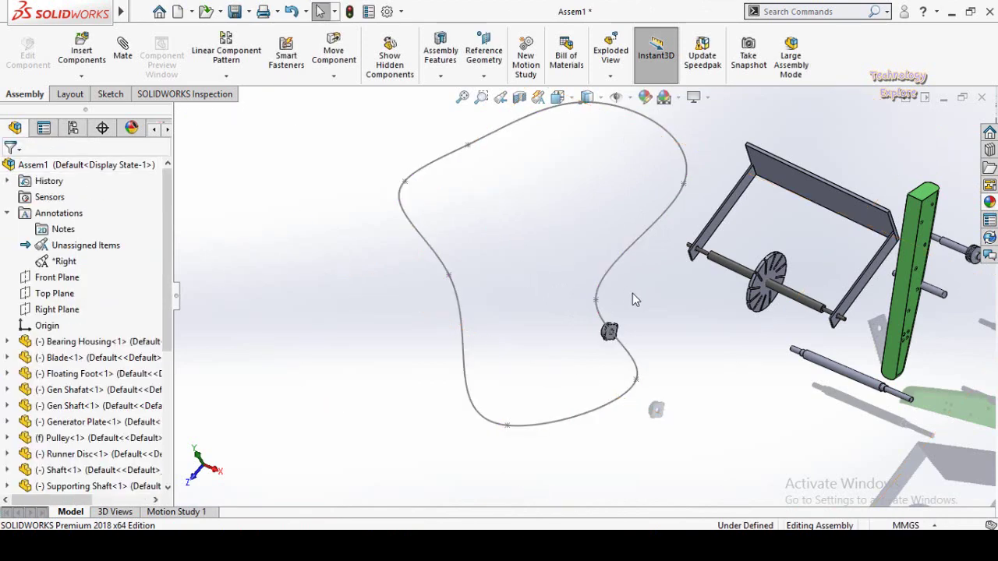
# Slide the bearing housing along the spline to test the mate, and examine its unmated sketch point inside the bore
pyautogui.scroll(-5, 636, 298)
pyautogui.scroll(-3, 608, 377)
pyautogui.moveTo(545, 371); pyautogui.dragTo(484, 339)
pyautogui.press('Escape')
pyautogui.moveTo(484, 339); pyautogui.dragTo(499, 435, button='middle')
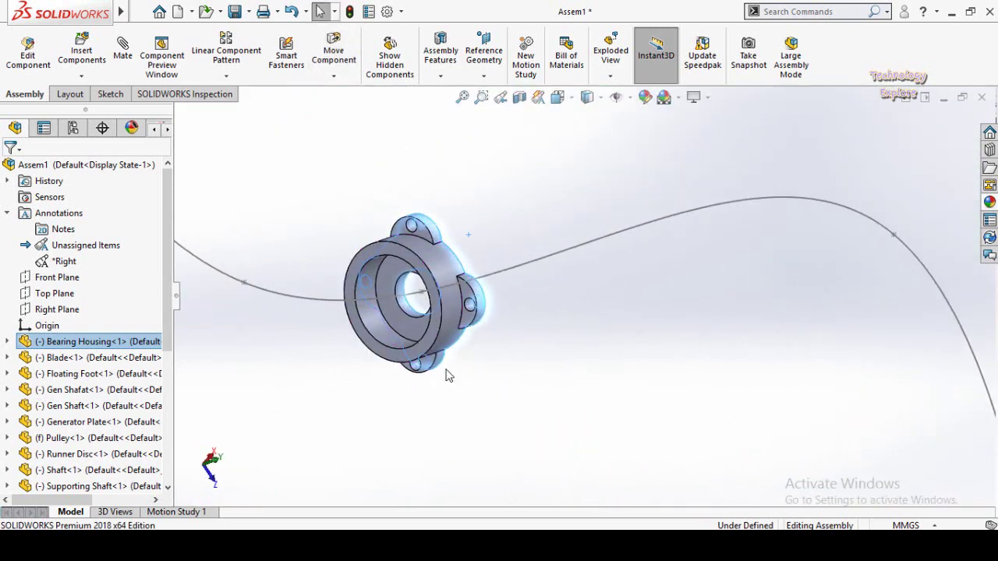
pyautogui.scroll(-5, 421, 312)
pyautogui.moveTo(477, 333); pyautogui.dragTo(368, 393)
pyautogui.scroll(3, 369, 393)
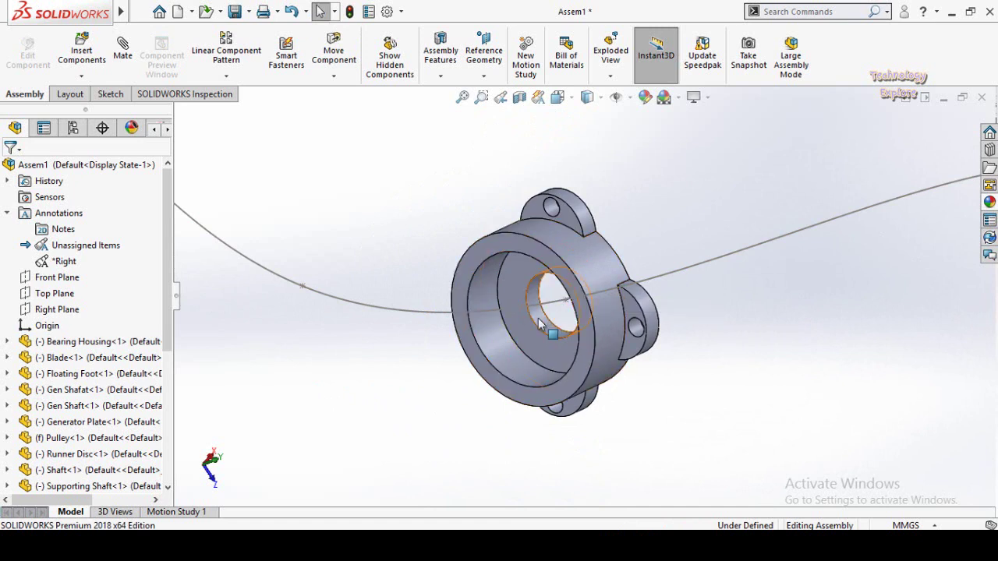
pyautogui.moveTo(561, 312); pyautogui.dragTo(550, 324, button='middle')
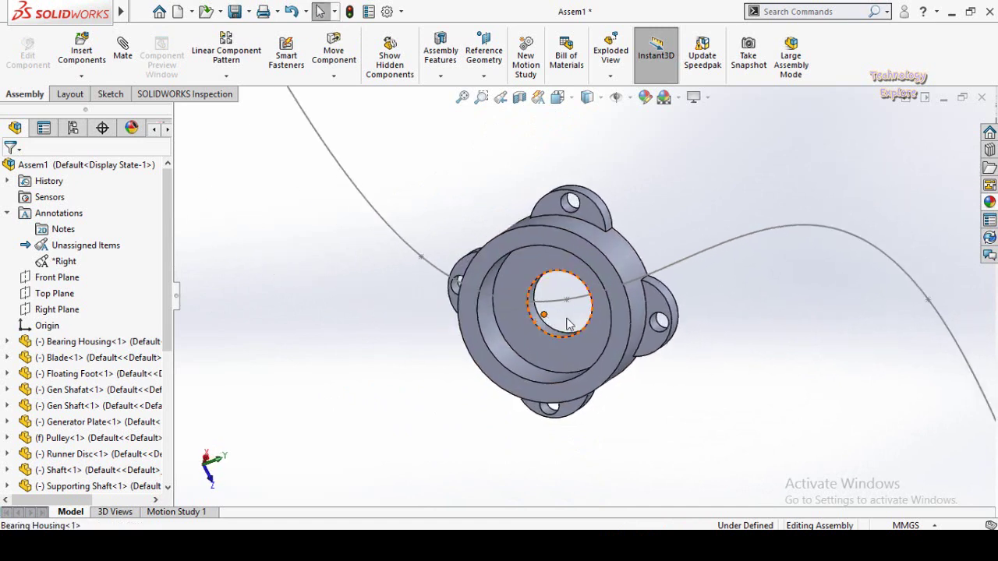
pyautogui.scroll(-4, 568, 323)
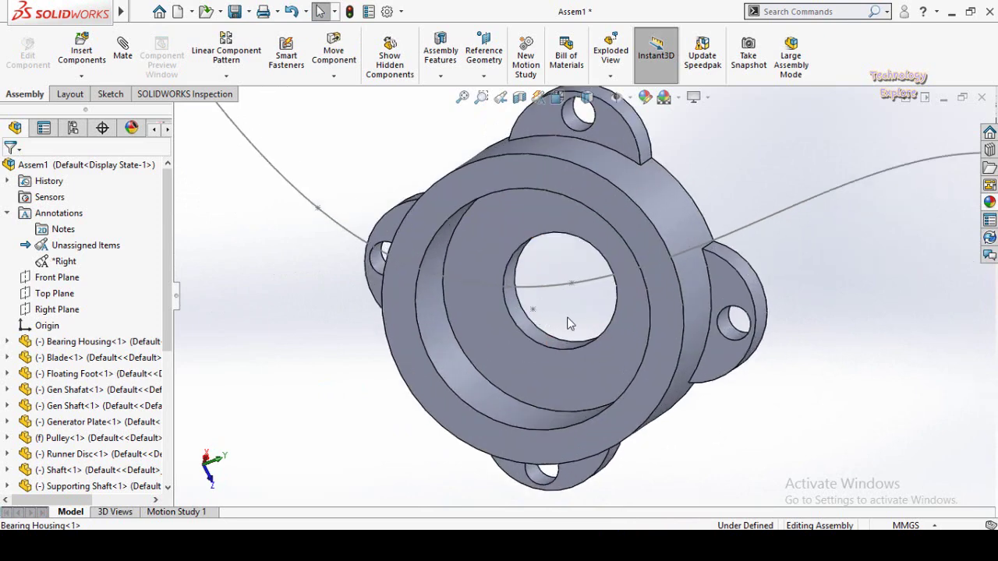
# Add a second Path Mate between the bearing housing's other sketch point and the spline
pyautogui.click(123, 47)
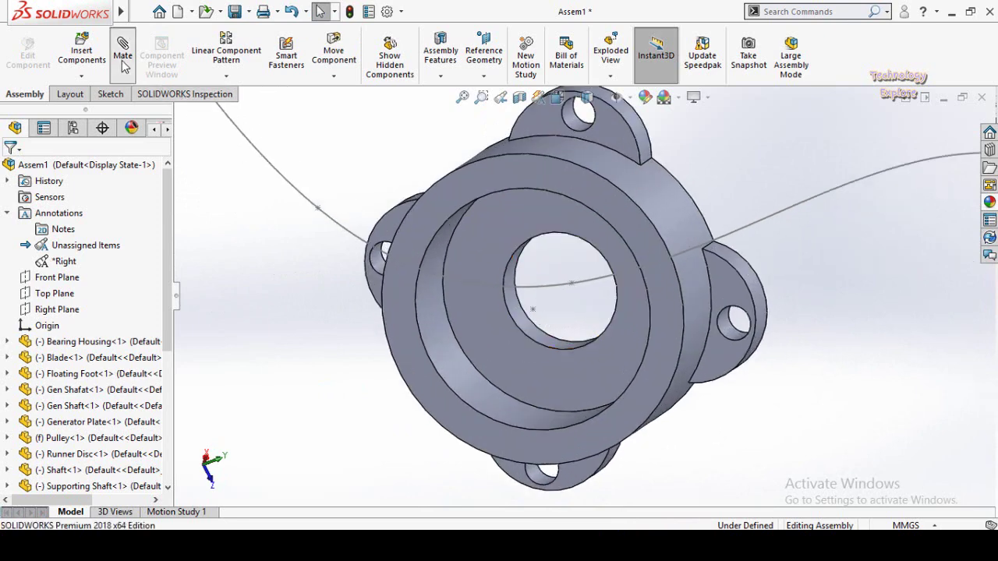
pyautogui.scroll(-5, 3, 285)
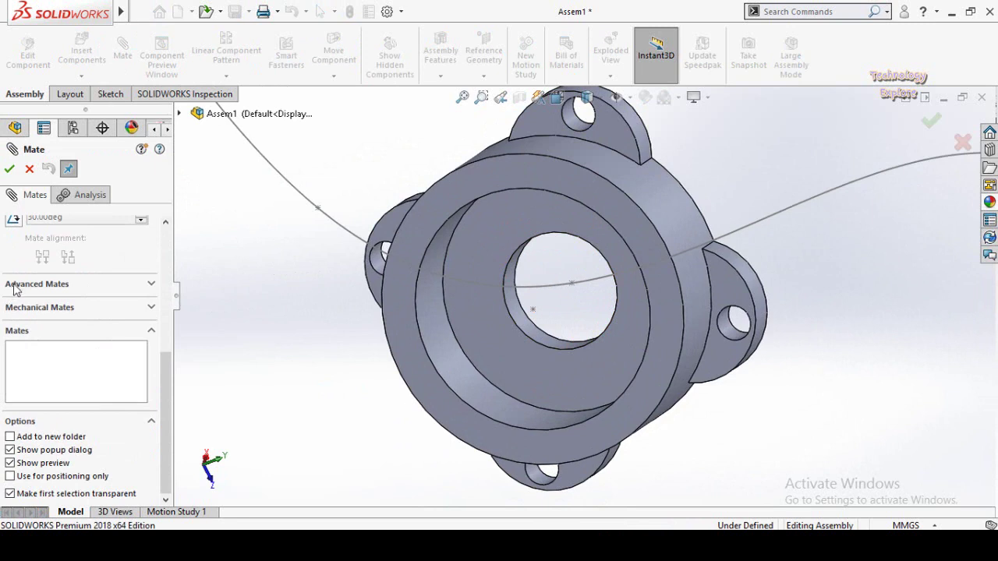
pyautogui.click(24, 287)
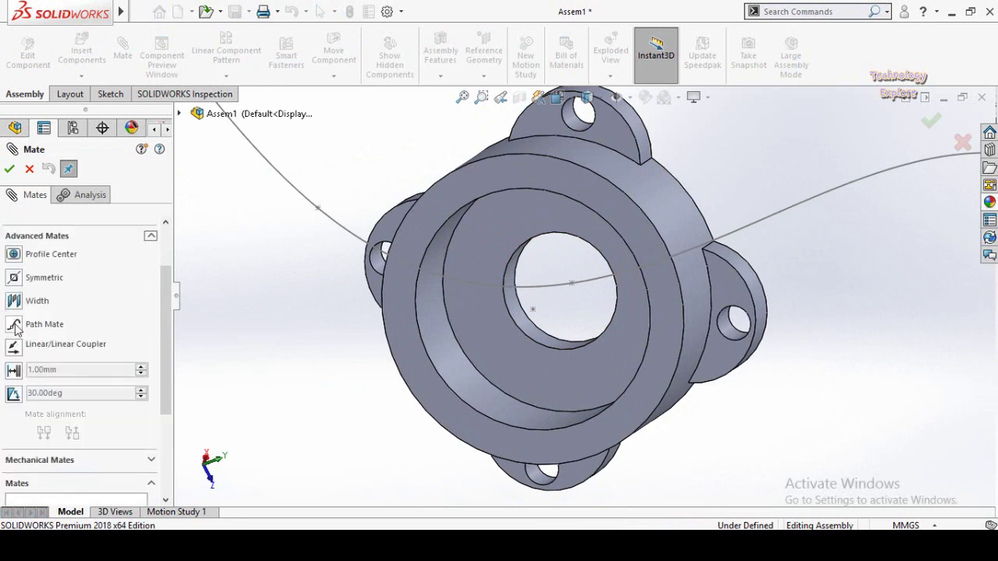
pyautogui.click(14, 327)
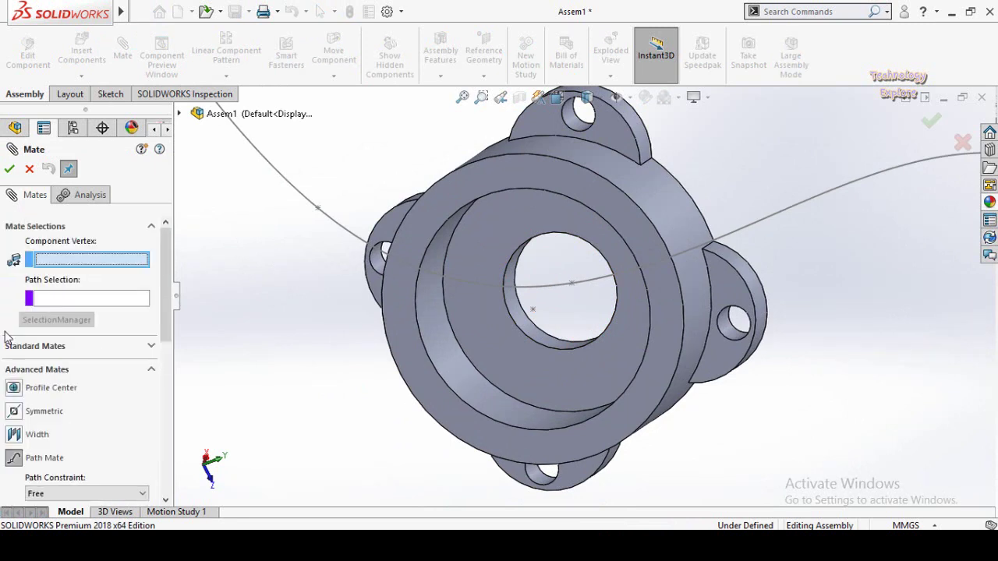
pyautogui.click(533, 311)
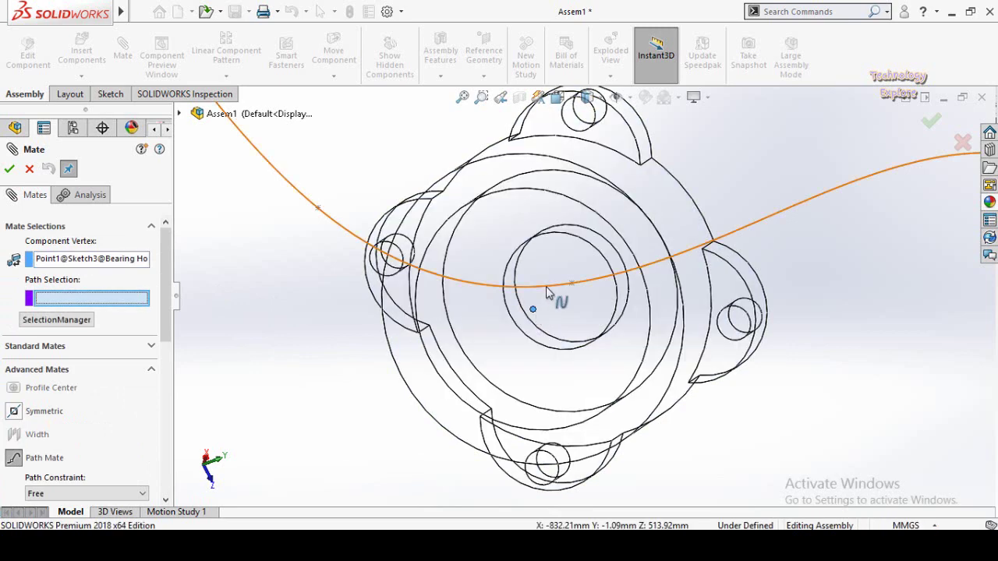
pyautogui.click(546, 286)
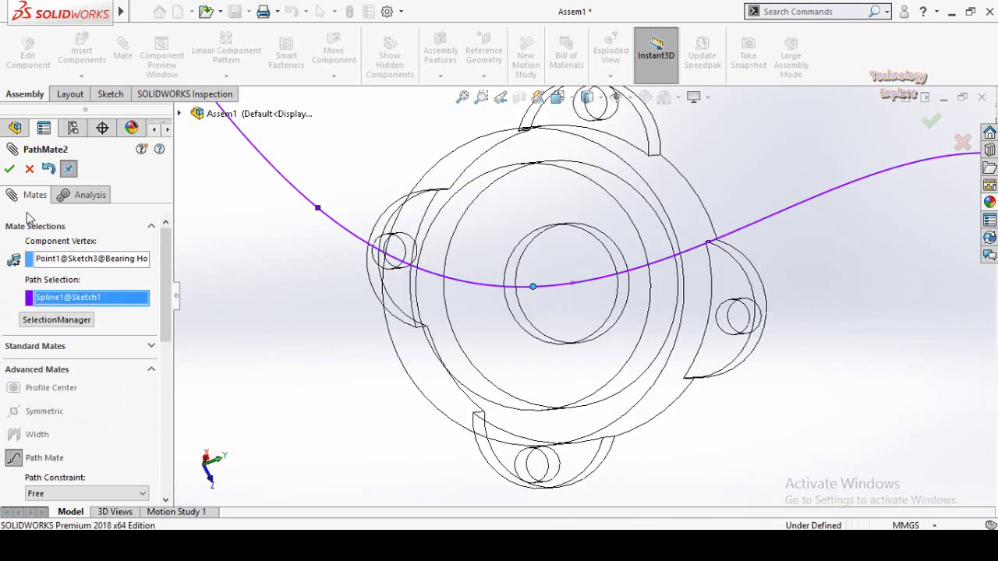
pyautogui.click(9, 170)
pyautogui.click(9, 168)
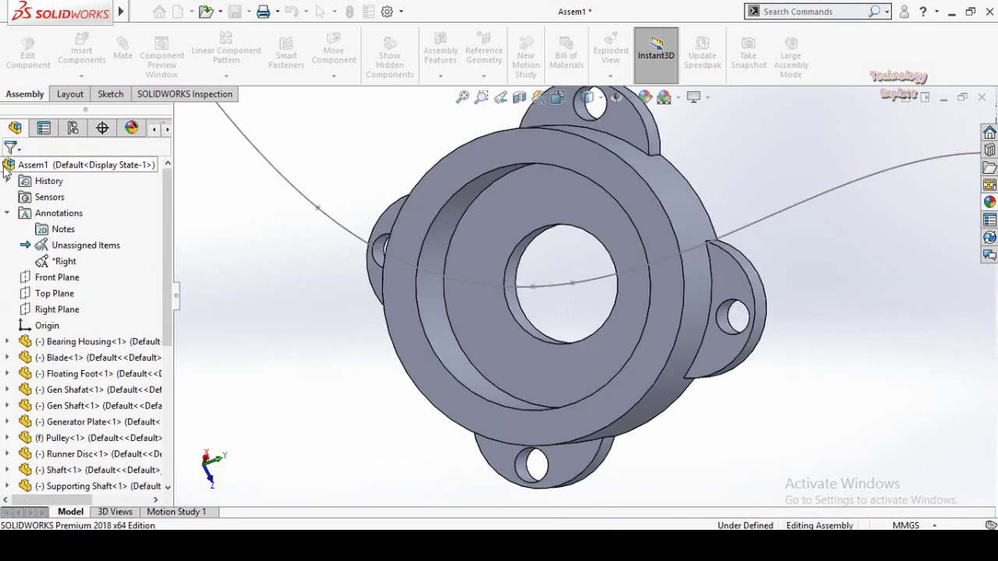
# Slide the bearing housing along the spline's inward bend to test both path mates
pyautogui.scroll(5, 367, 311)
pyautogui.moveTo(494, 366); pyautogui.dragTo(536, 333, button='middle')
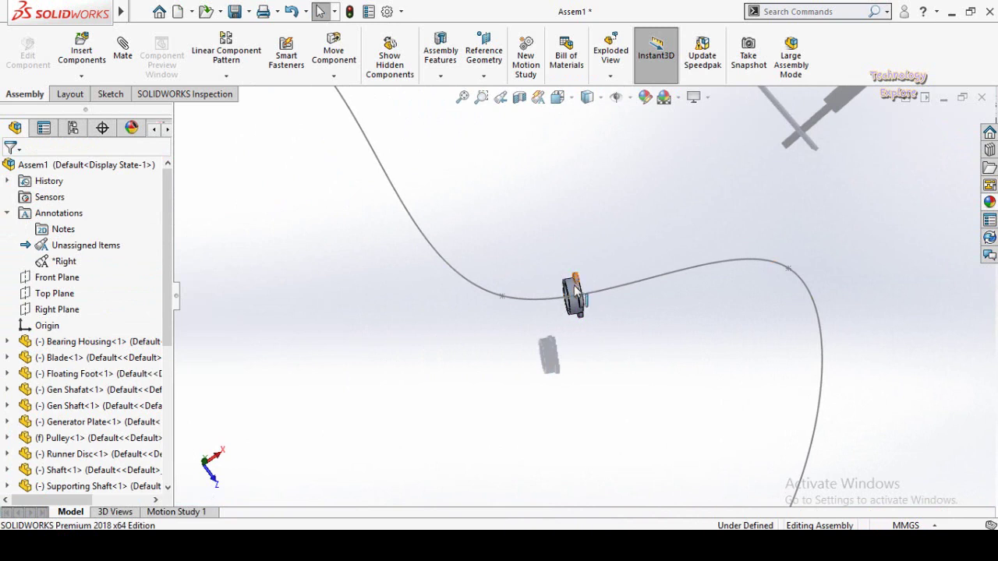
pyautogui.moveTo(572, 292); pyautogui.dragTo(341, 160)
pyautogui.press('Escape')
pyautogui.scroll(5, 367, 323)
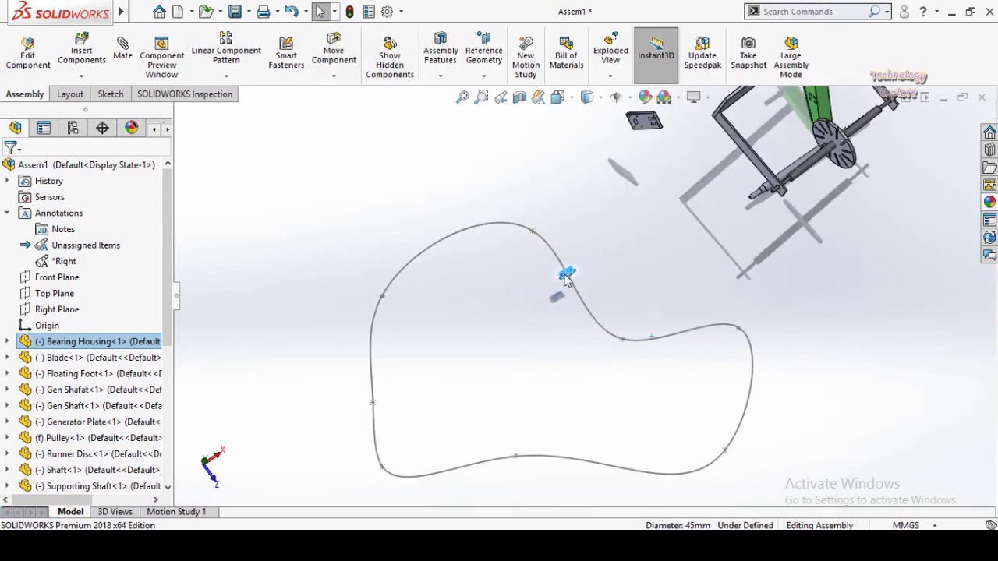
# Shift the spline sketch twice, rebuilding the assembly after each move so the bearing housing follows the path
pyautogui.moveTo(548, 266); pyautogui.dragTo(559, 290)
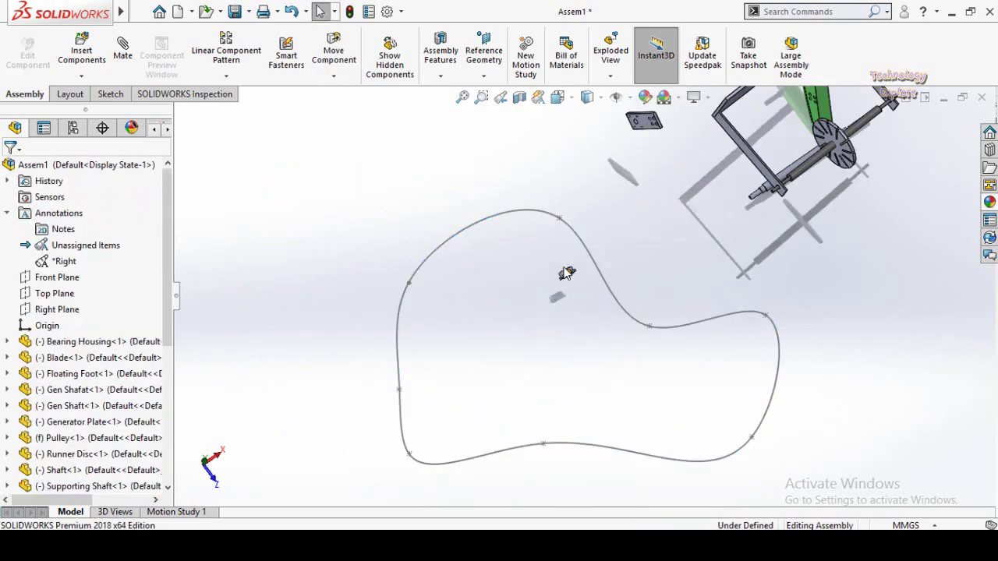
pyautogui.click(349, 10)
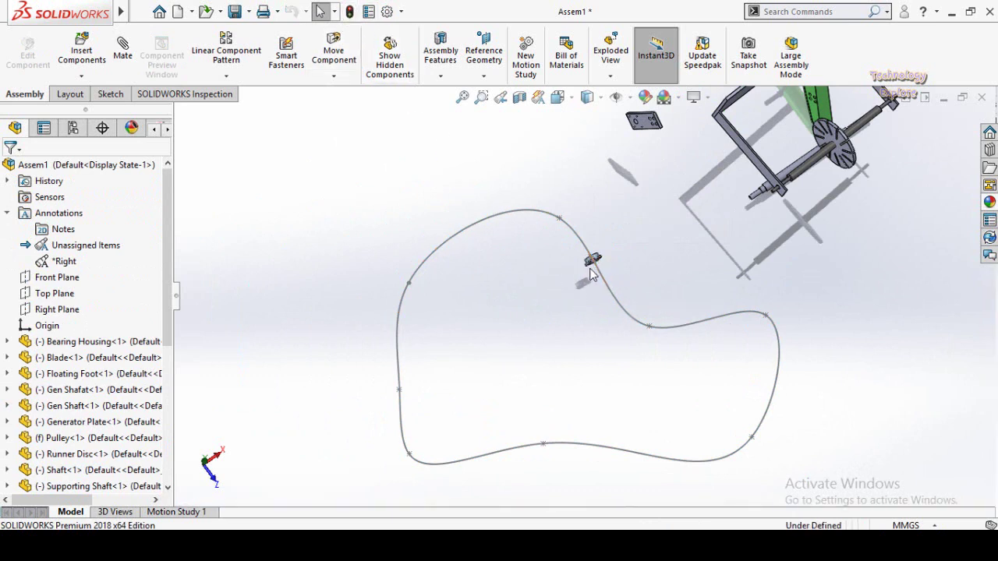
pyautogui.doubleClick(562, 223)
pyautogui.moveTo(524, 257); pyautogui.dragTo(502, 298)
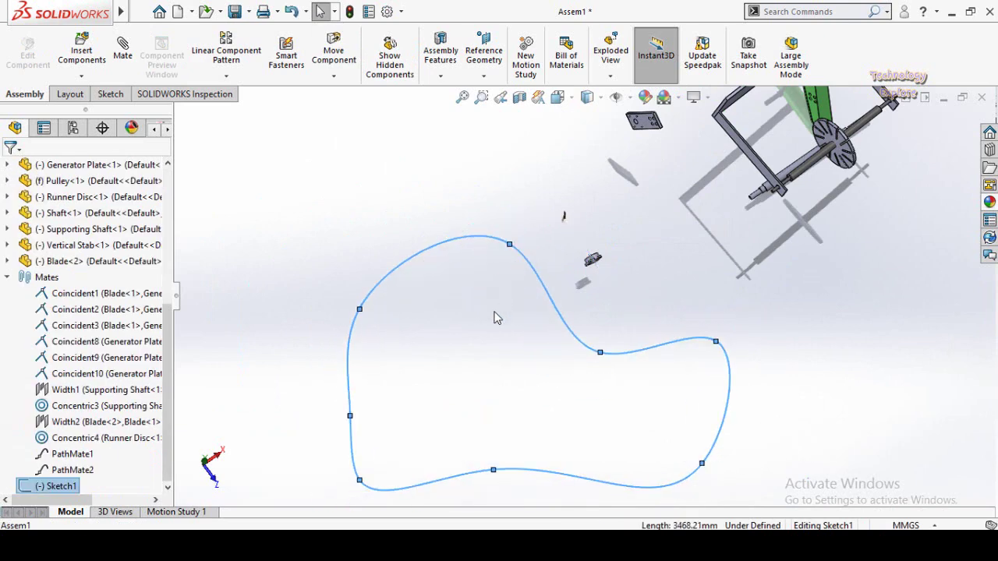
pyautogui.hotkey('ctrl', 'b')
pyautogui.click(349, 11)
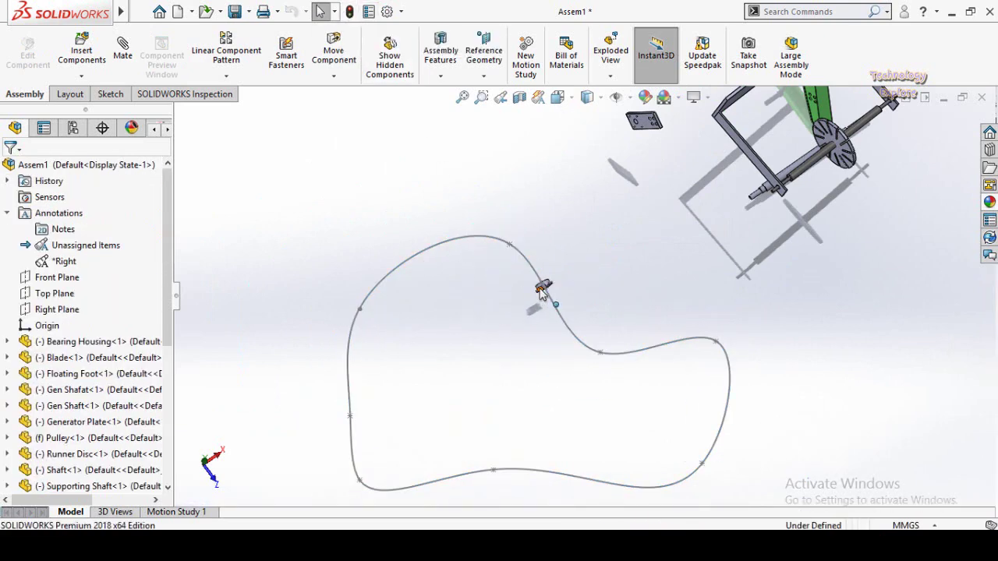
# Move the bearing housing around the spline onto the upper curve and view the whole assembly
pyautogui.moveTo(542, 285); pyautogui.dragTo(360, 279)
pyautogui.press('Escape')
pyautogui.moveTo(258, 207); pyautogui.dragTo(265, 213, button='middle')
pyautogui.moveTo(560, 382); pyautogui.dragTo(553, 371, button='middle')
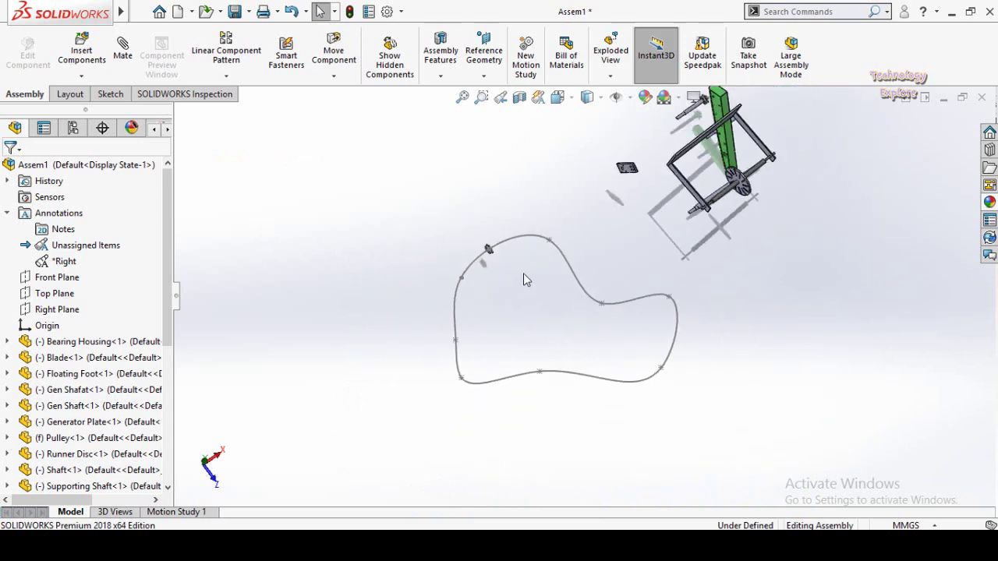
pyautogui.moveTo(532, 296); pyautogui.dragTo(614, 244, button='middle')
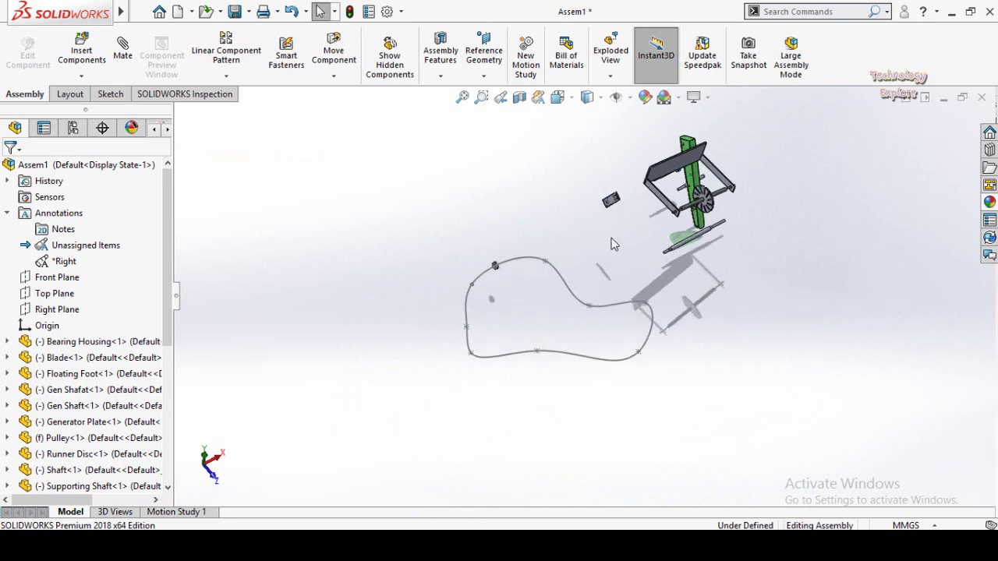
# Start a new mate and show the mechanical mate types
pyautogui.click(122, 47)
pyautogui.scroll(-5, 13, 338)
pyautogui.click(13, 337)
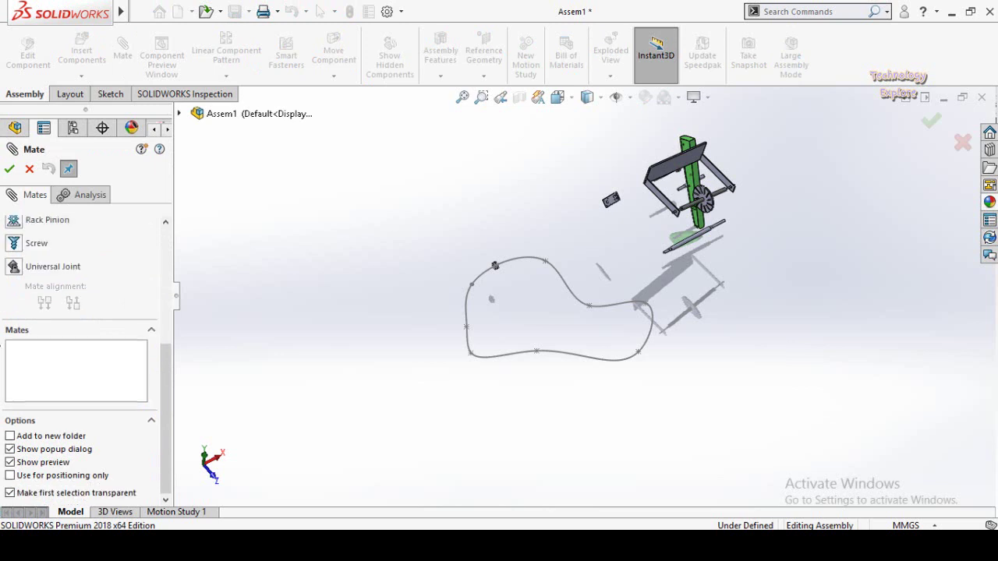
pyautogui.scroll(3, 4, 354)
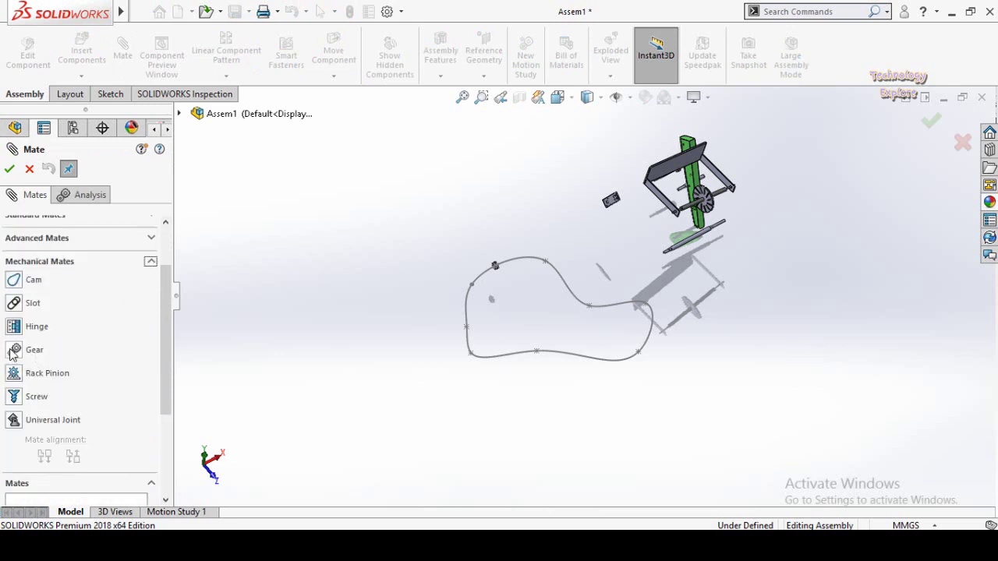